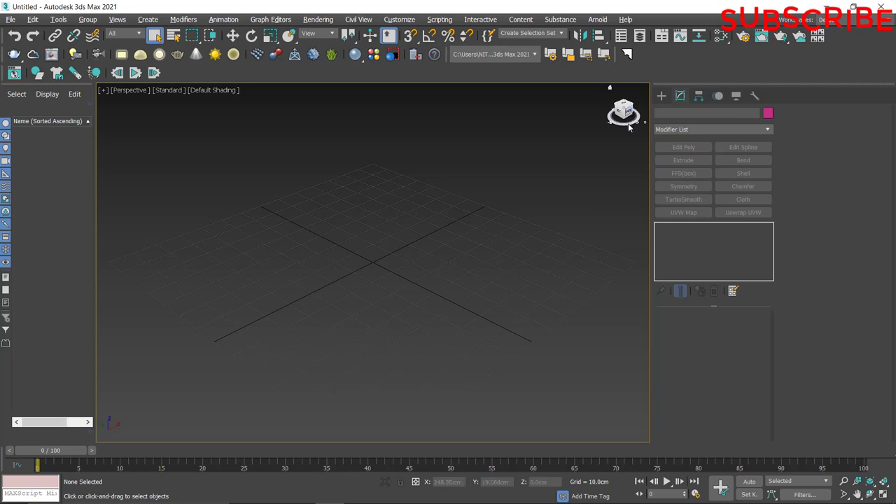
Step: Open the Create panel in the empty scene to start building objects
click(661, 95)
Step: Create a sphere and frame it with edged faces shown, ready for its parameters
click(687, 175)
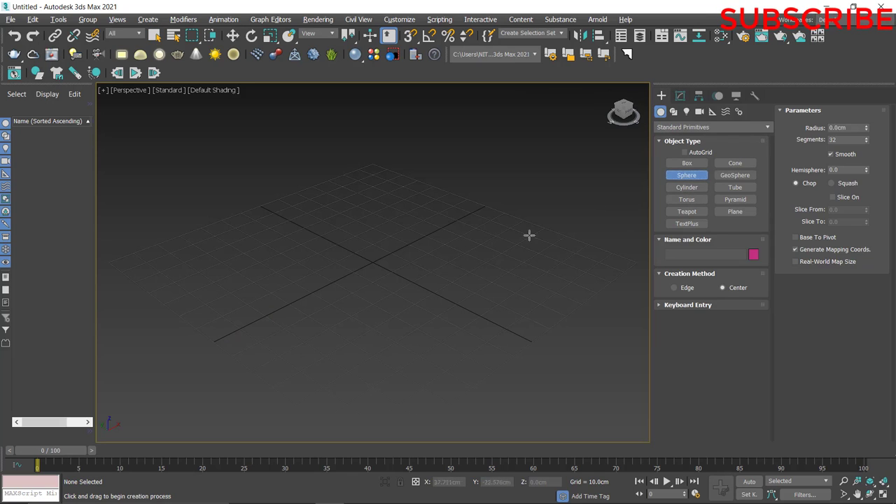
right_click(394, 271)
click(679, 96)
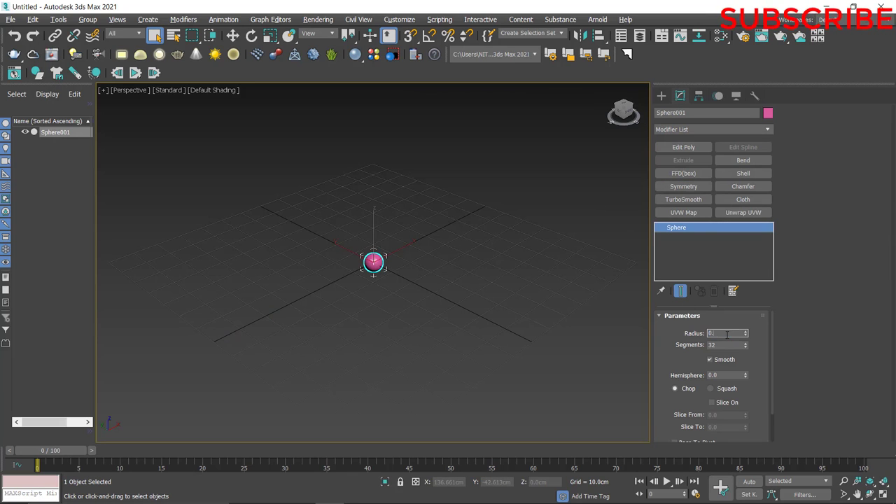
key(z)
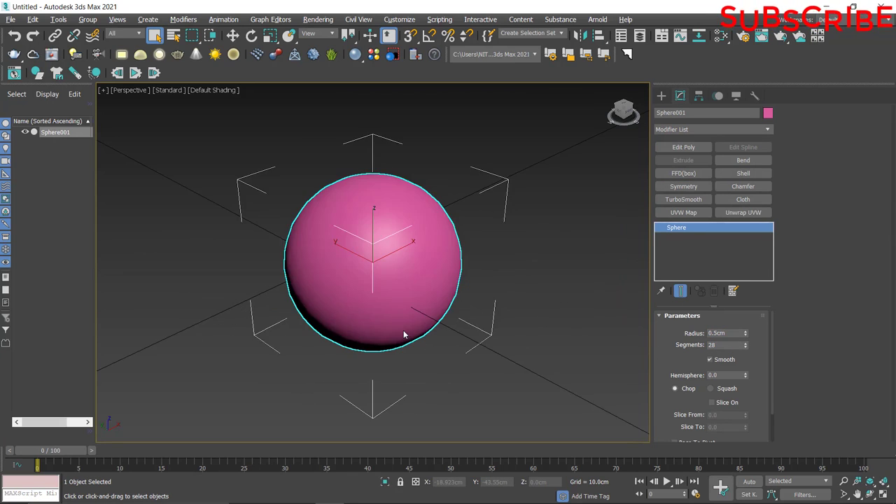
key(F4)
alt+middle_drag(404, 336, 400, 312)
Step: Scale the sphere down along Z to about a third of its height
key(r)
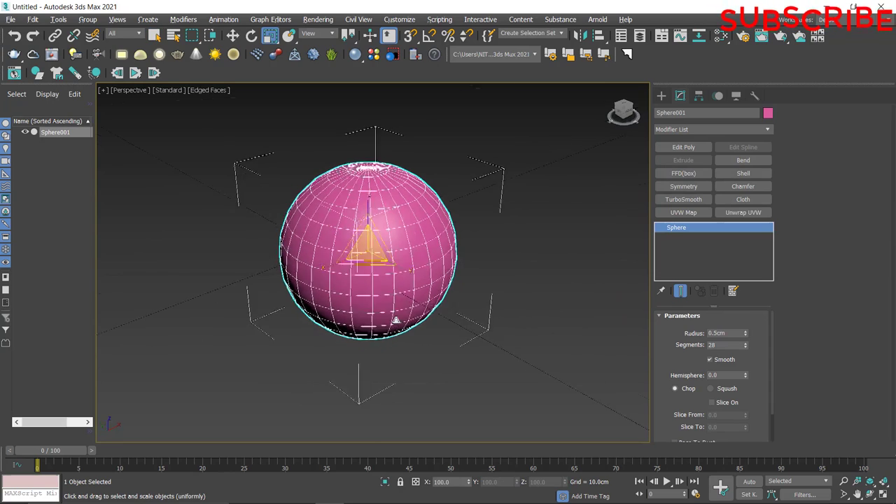
alt+middle_drag(378, 259, 378, 231)
drag(369, 196, 369, 269)
key(w)
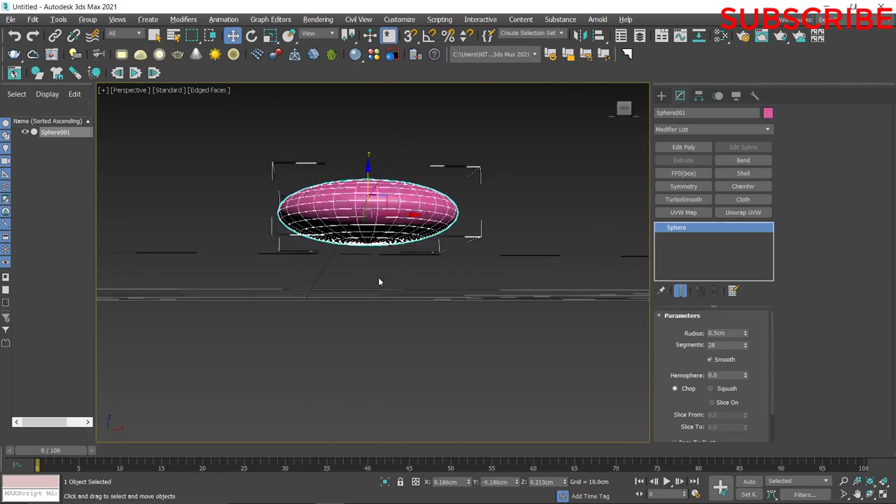
alt+middle_drag(369, 269, 387, 292)
Step: Re-frame the flattened disc across viewports and edit its segment count to 25
key(f)
key(z)
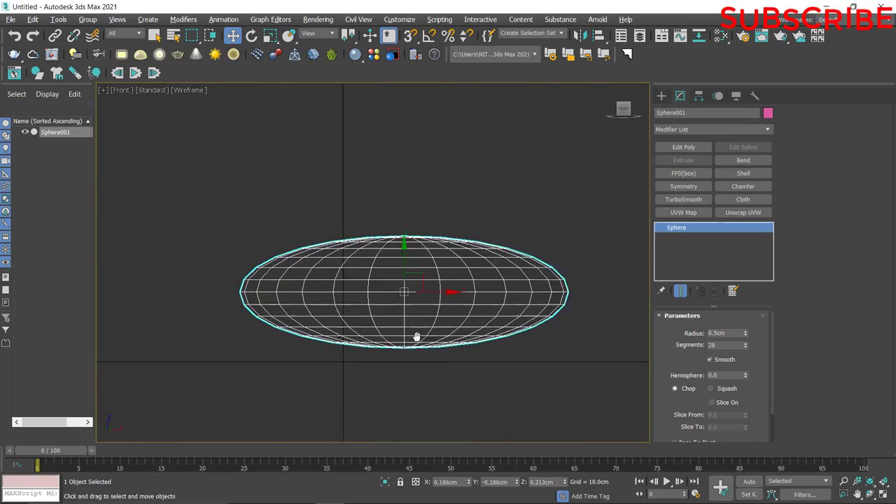
key(r)
key(alt+w)
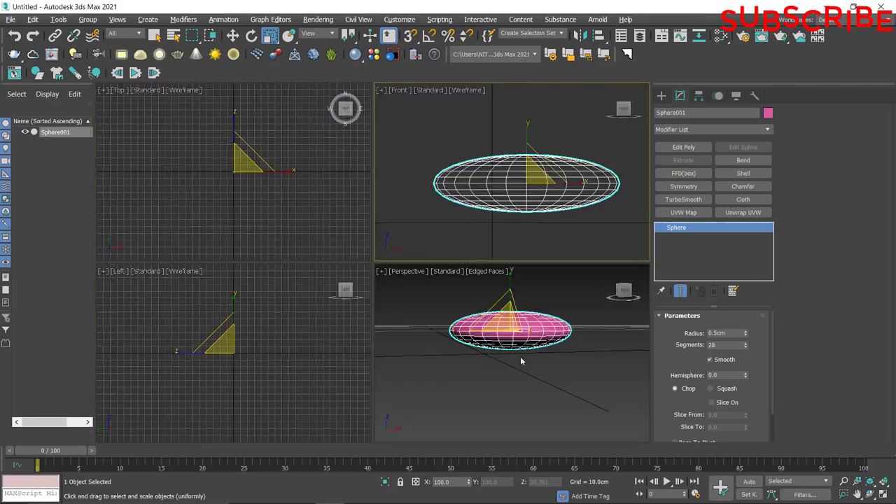
key(alt+w)
mouse_move(404, 358)
alt+middle_down()
mouse_move(375, 200)
mouse_move(420, 286)
mouse_move(278, 439)
mouse_move(398, 299)
alt+middle_up()
double_click(727, 344)
text(25)
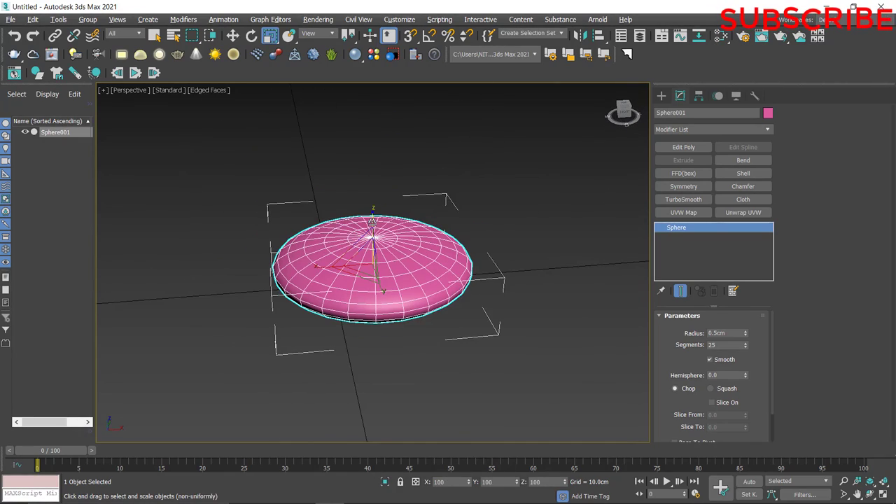
Step: Switch to the Front view, deselect the sphere and check the grid settings
key(f)
key(w)
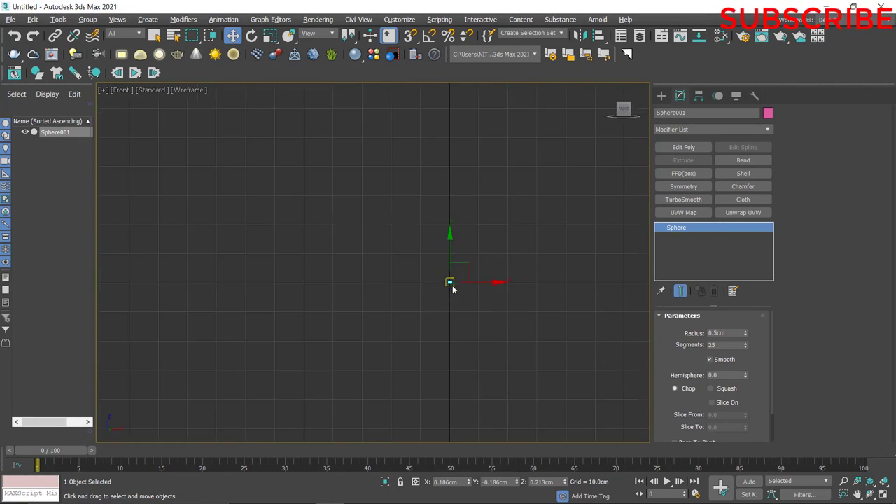
scroll(448, 283, up, 3)
scroll(378, 280, up, 3)
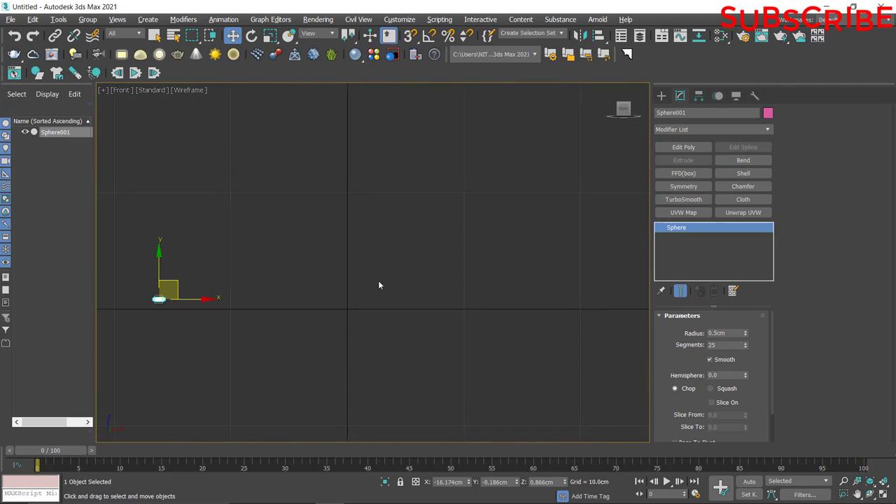
click(385, 278)
right_click(410, 35)
click(456, 195)
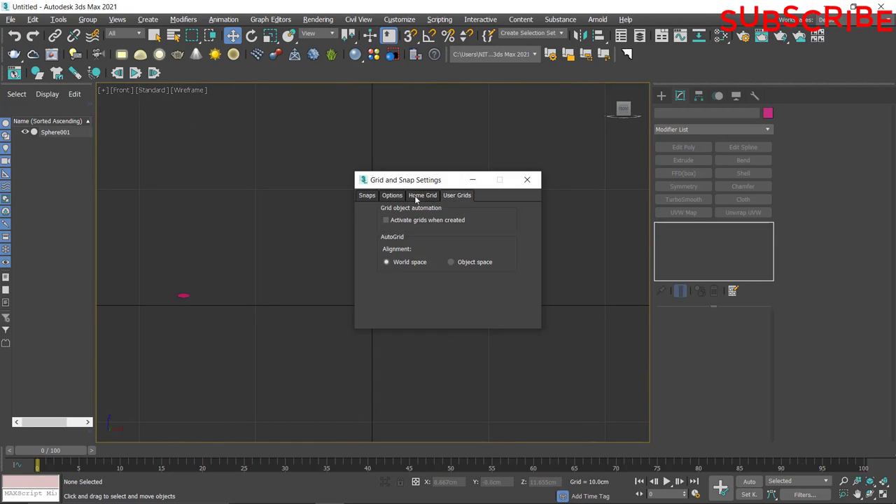
click(420, 196)
click(530, 180)
Step: Draw a line from the grid origin beside the disc and bring up its vertex menu
click(662, 95)
click(673, 111)
click(687, 173)
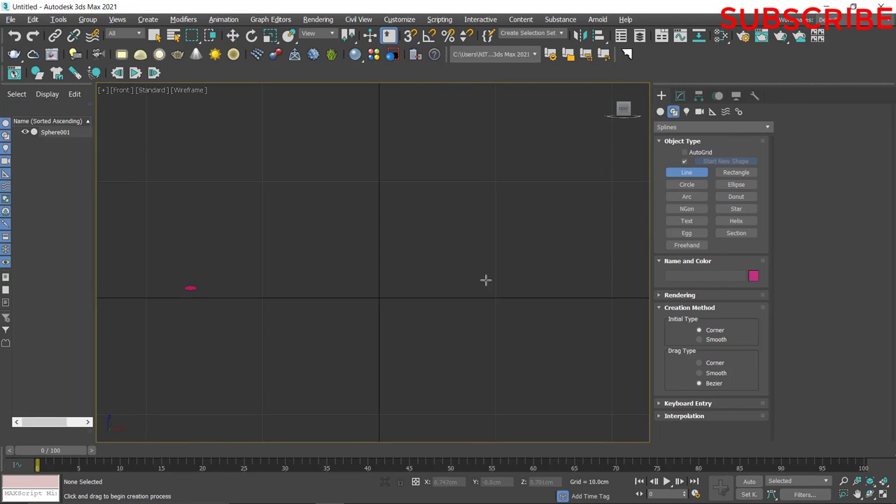
scroll(362, 290, up, 2)
scroll(364, 289, up, 2)
click(366, 288)
scroll(450, 294, down, 1)
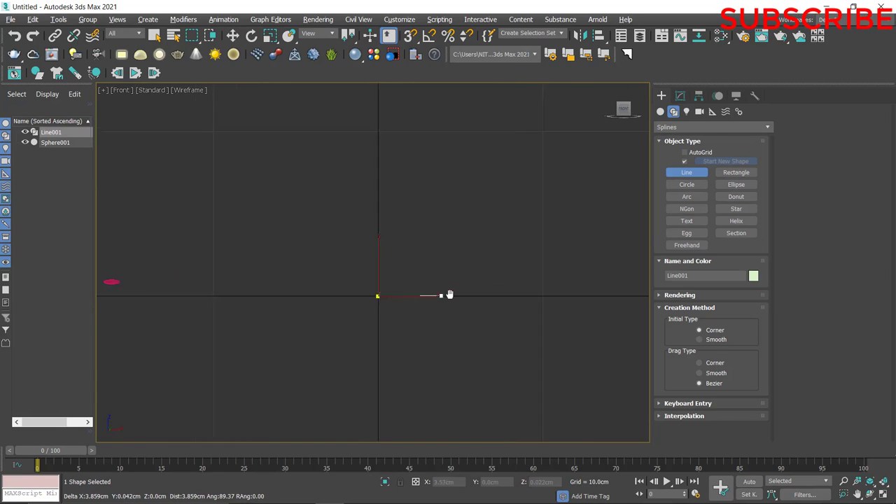
scroll(441, 295, up, 1)
click(449, 276)
scroll(238, 310, down, 2)
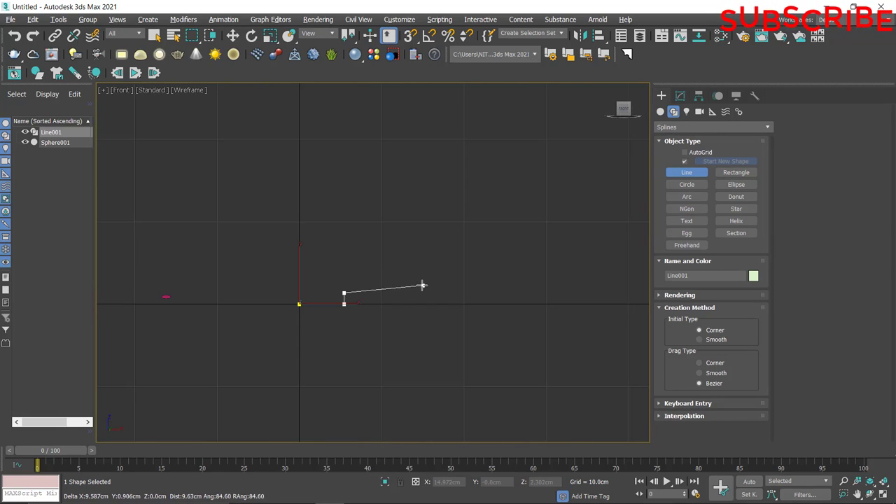
right_click(479, 270)
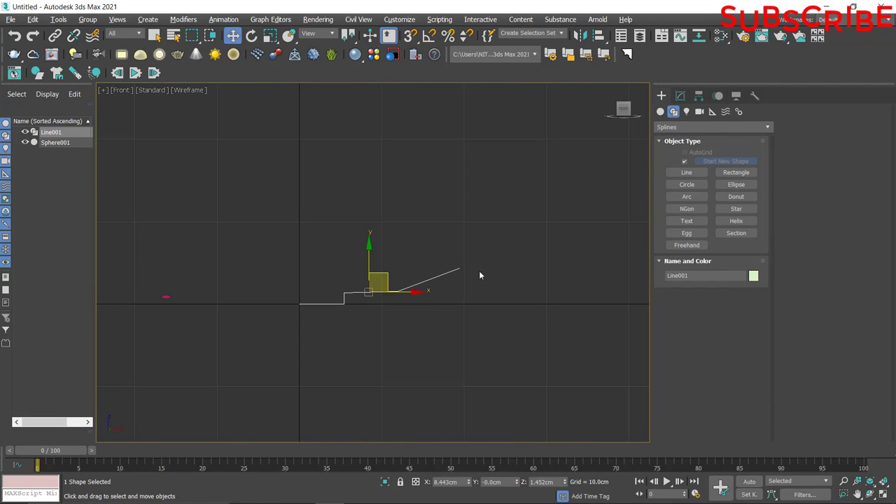
right_click(394, 284)
Step: Set the vertex to Smooth and shift a group of vertices slightly right
click(377, 224)
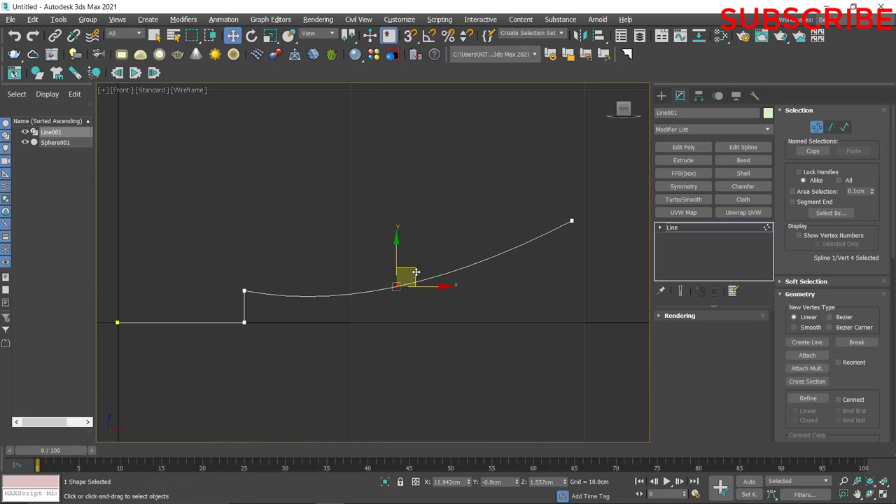
scroll(420, 322, down, 1)
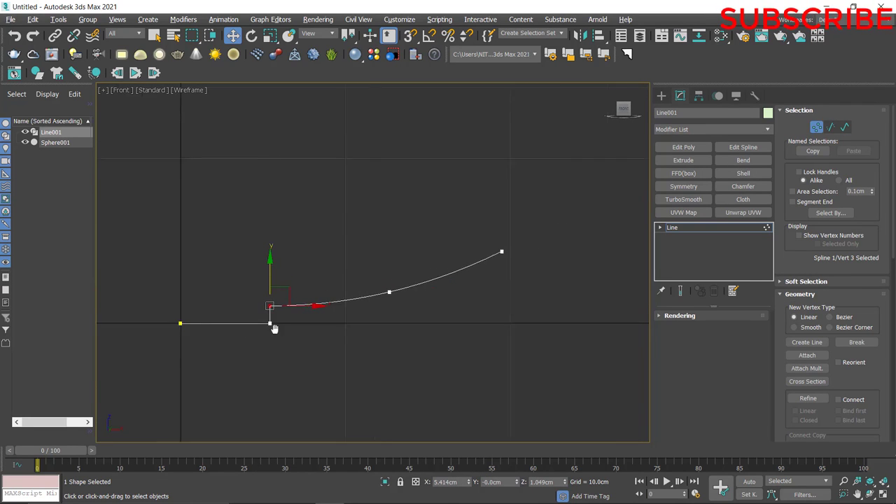
scroll(358, 338, down, 4)
click(357, 339)
scroll(350, 336, down, 2)
scroll(344, 336, up, 3)
drag(294, 243, 440, 341)
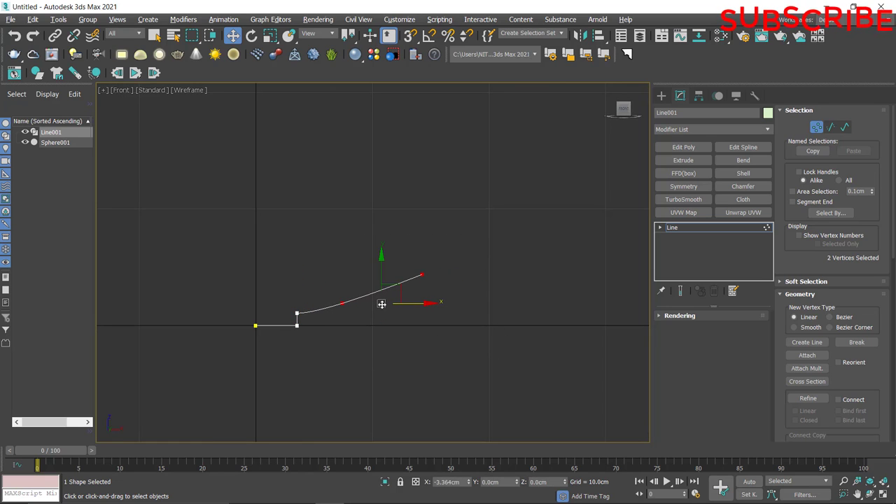
scroll(317, 319, up, 4)
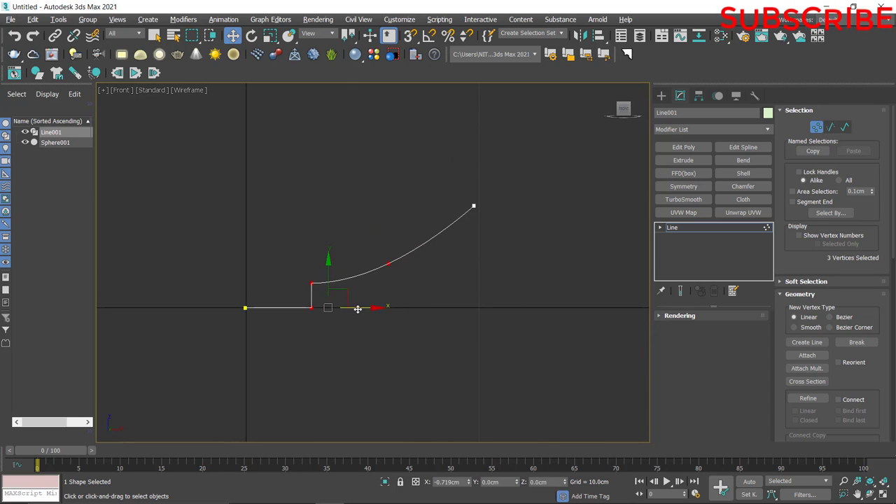
drag(358, 309, 364, 309)
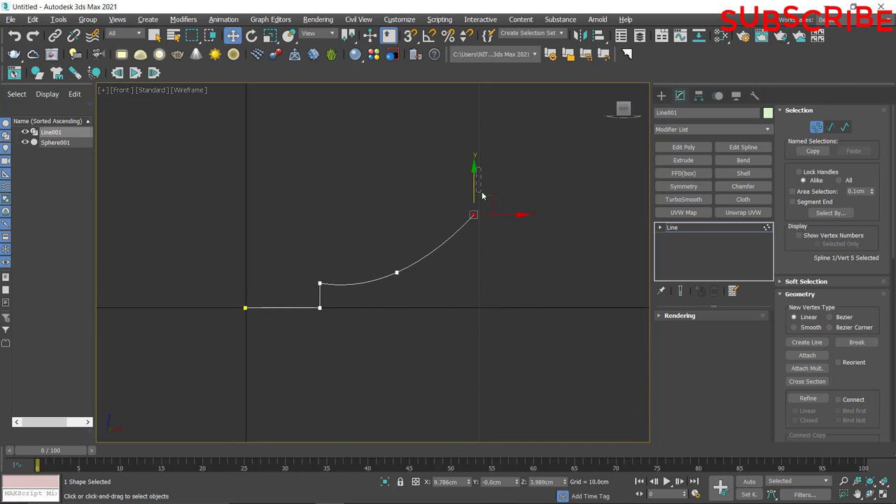
Step: Copy the line to the left, creating Line002
scroll(346, 286, up, 2)
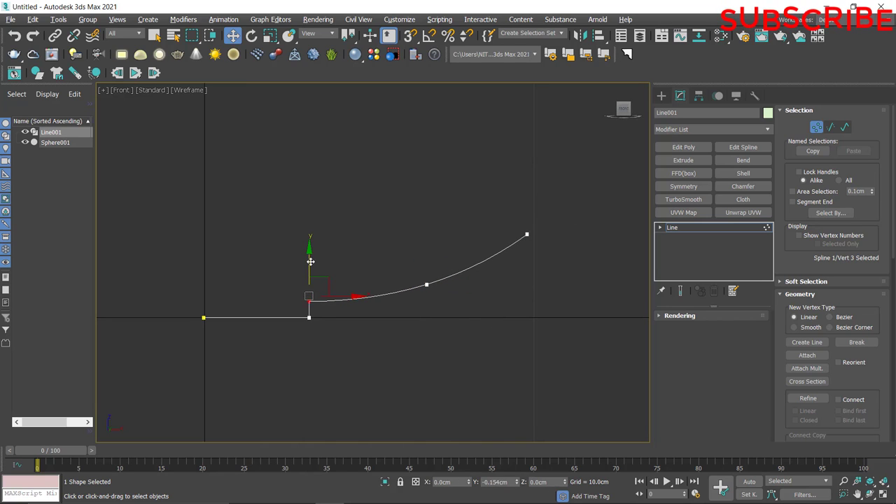
scroll(430, 326, down, 4)
click(430, 326)
scroll(430, 325, up, 4)
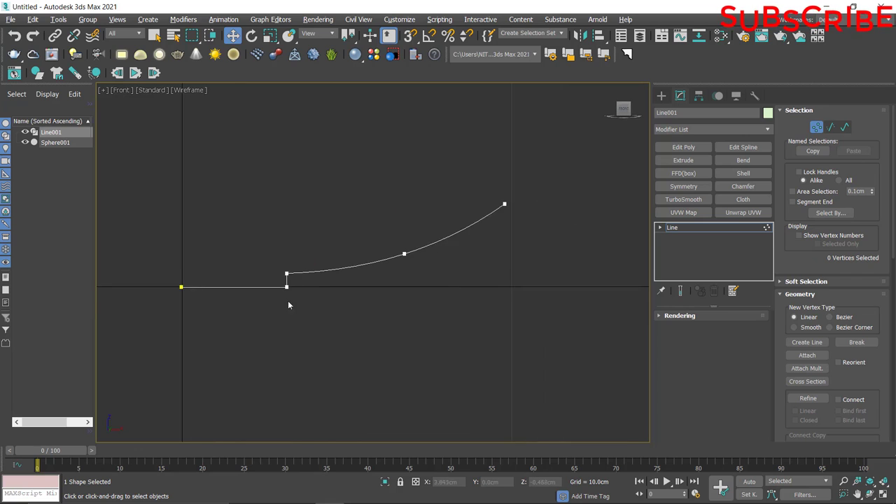
scroll(254, 306, down, 1)
middle_drag(333, 294, 366, 288)
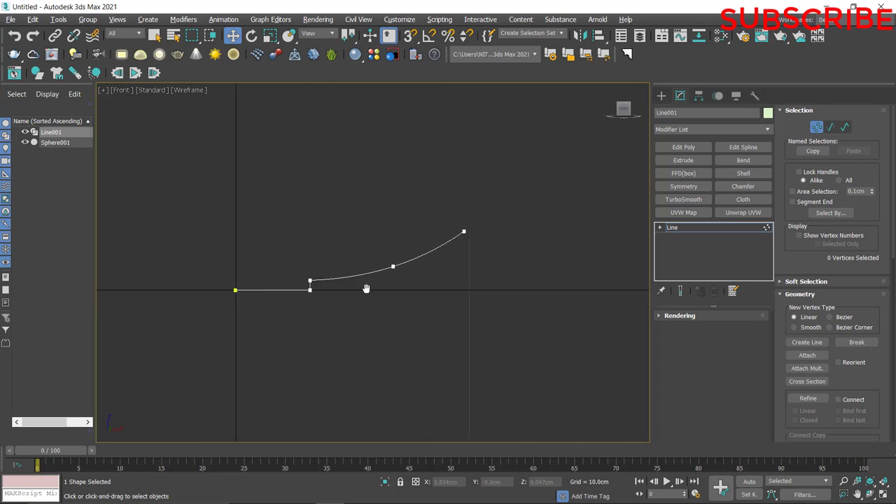
scroll(367, 288, down, 3)
scroll(366, 289, up, 3)
key(1)
scroll(458, 286, down, 1)
scroll(441, 296, down, 2)
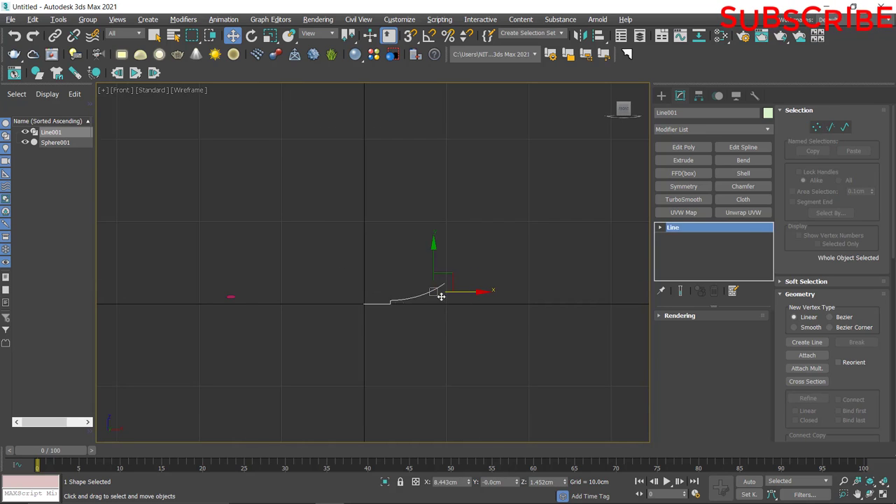
shift+drag(441, 296, 266, 296)
key(Return)
Step: Back at vertex level, select and adjust the end vertex of Line001's rising curve
scroll(410, 304, up, 3)
scroll(411, 304, up, 1)
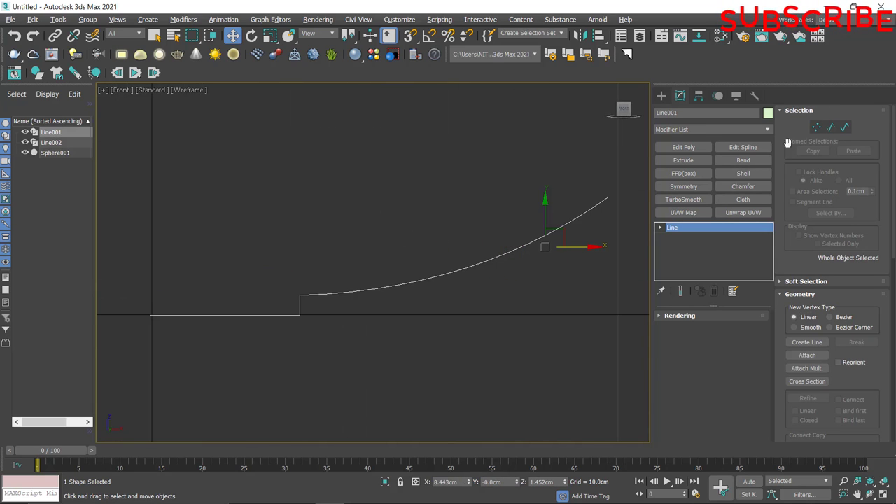
key(1)
scroll(476, 277, down, 2)
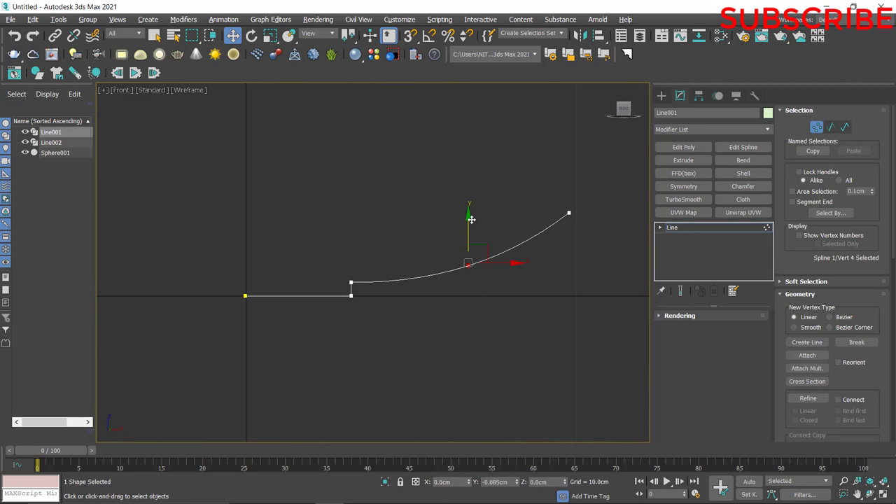
scroll(450, 303, down, 2)
click(536, 236)
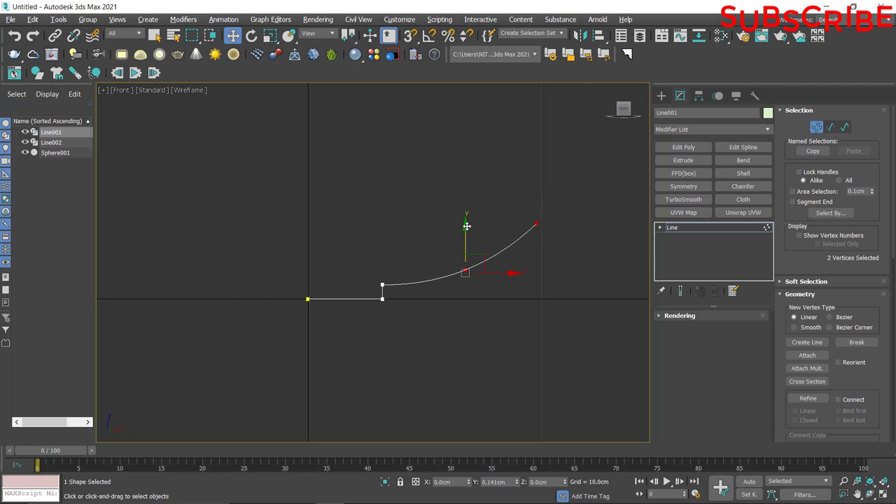
middle_drag(562, 278, 527, 351)
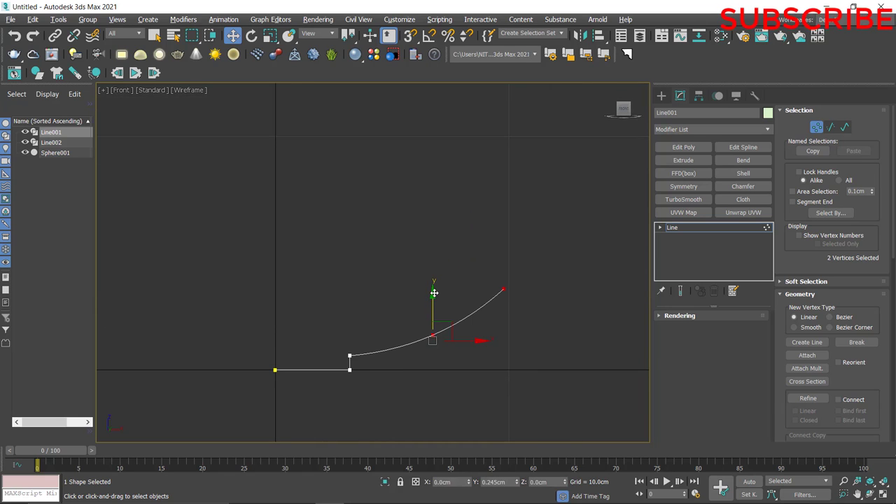
middle_drag(399, 361, 417, 316)
scroll(417, 316, up, 2)
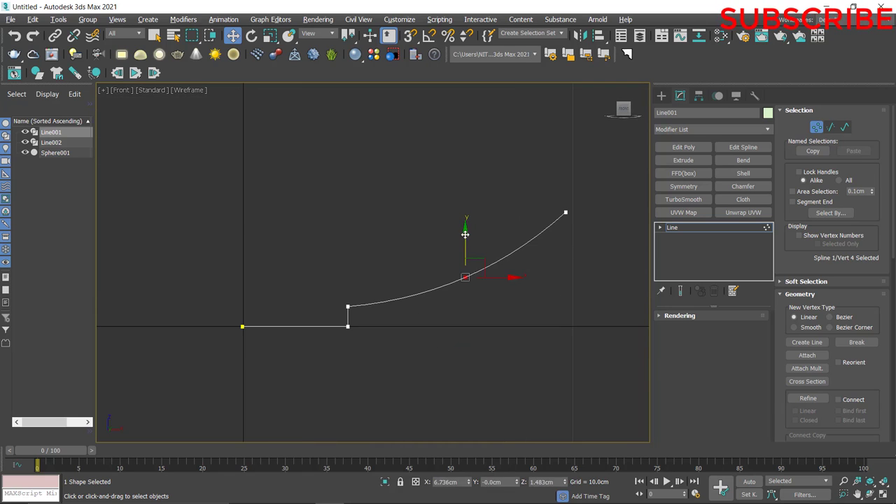
click(456, 287)
scroll(392, 291, up, 2)
scroll(362, 294, down, 2)
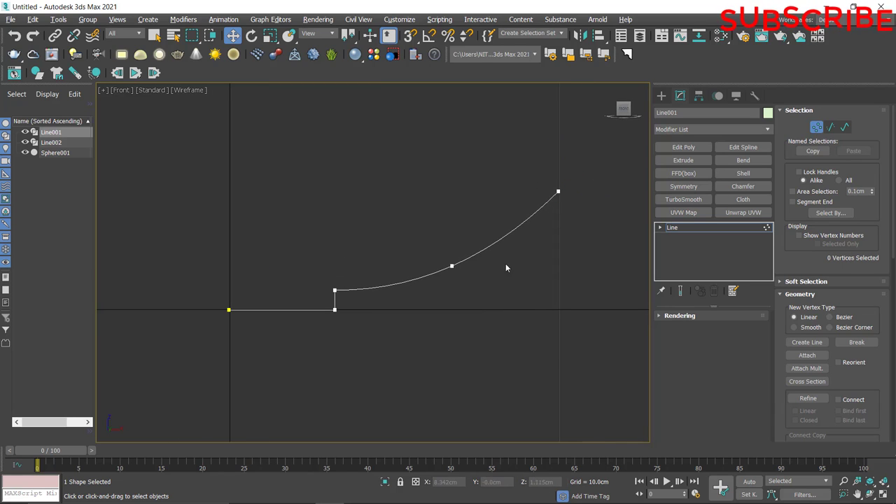
scroll(491, 284, down, 2)
scroll(466, 274, up, 4)
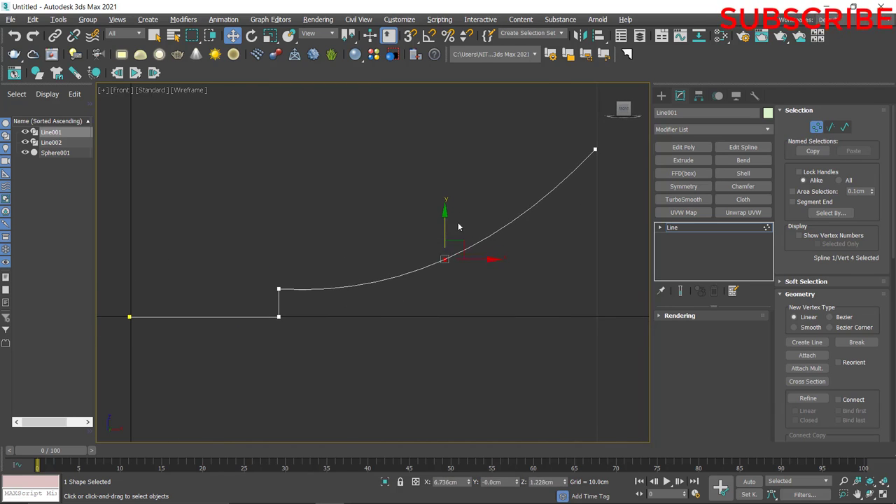
scroll(448, 270, down, 3)
click(455, 299)
scroll(449, 308, up, 2)
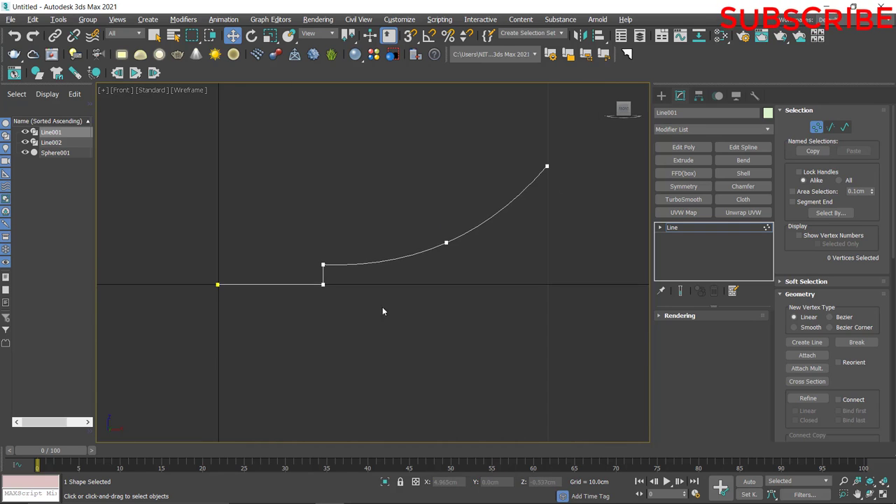
scroll(382, 310, down, 2)
Step: At Spline level, apply an Outline value from the Geometry rollout to Line001
click(846, 127)
scroll(833, 280, down, 3)
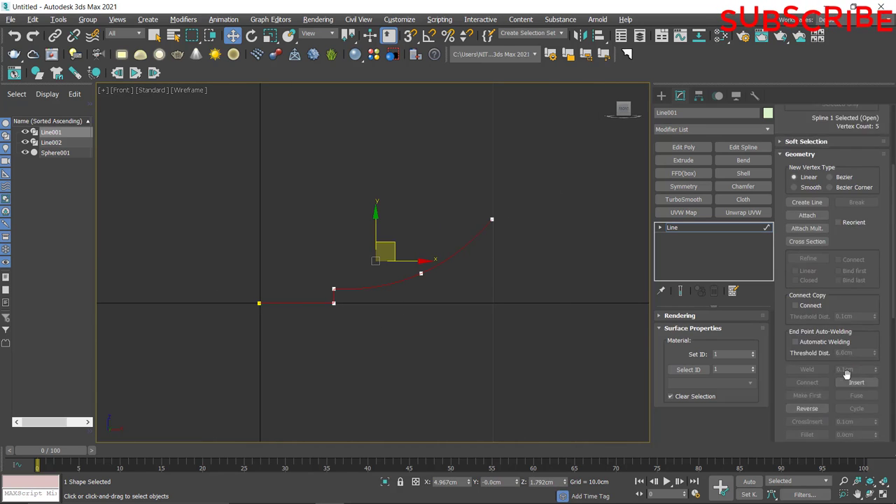
scroll(352, 297, up, 5)
scroll(833, 362, down, 3)
scroll(834, 362, down, 2)
click(875, 347)
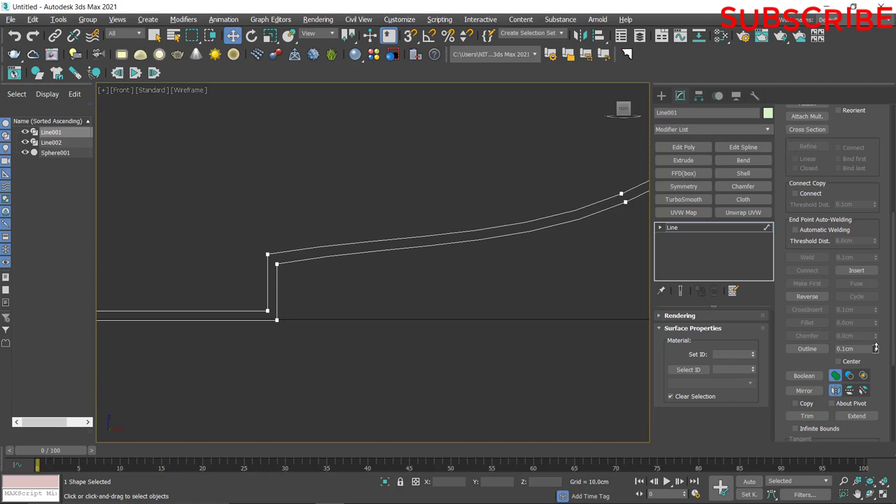
scroll(437, 312, down, 3)
scroll(437, 312, up, 2)
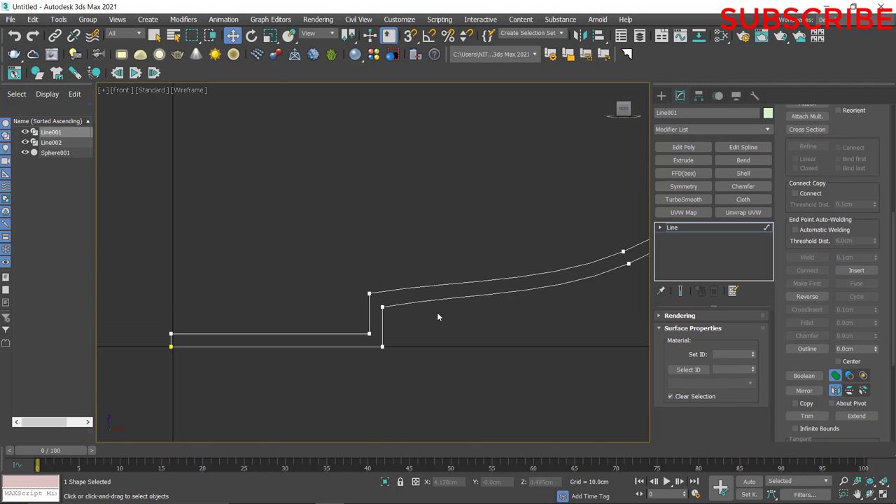
right_click(875, 348)
key(Return)
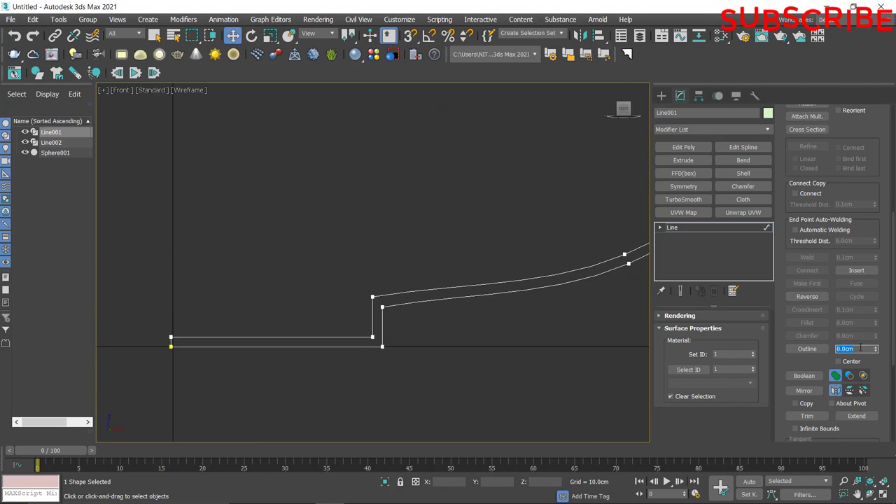
scroll(427, 334, down, 2)
scroll(490, 335, up, 2)
mouse_move(527, 337)
middle_down()
mouse_move(536, 296)
mouse_move(551, 294)
middle_up()
Step: At Vertex level, move a base vertex to tidy the profile's bottom corner
click(660, 228)
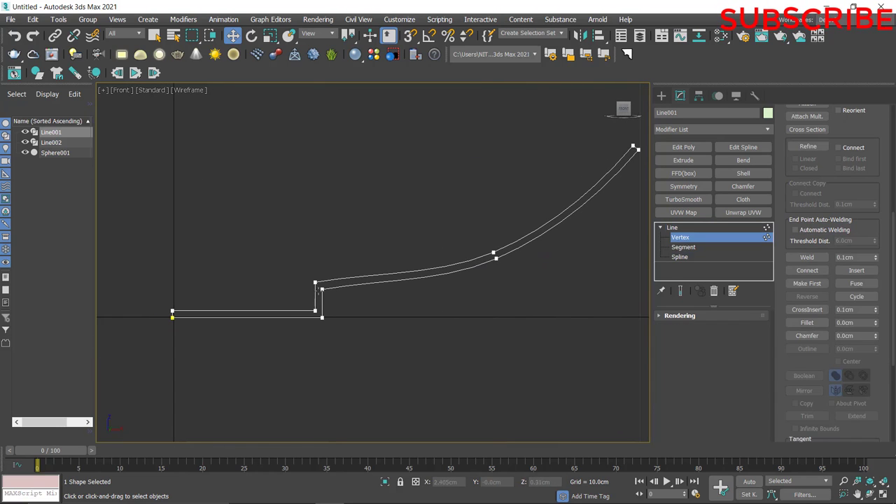
click(684, 247)
scroll(128, 306, up, 3)
scroll(533, 292, down, 3)
middle_drag(534, 292, 311, 278)
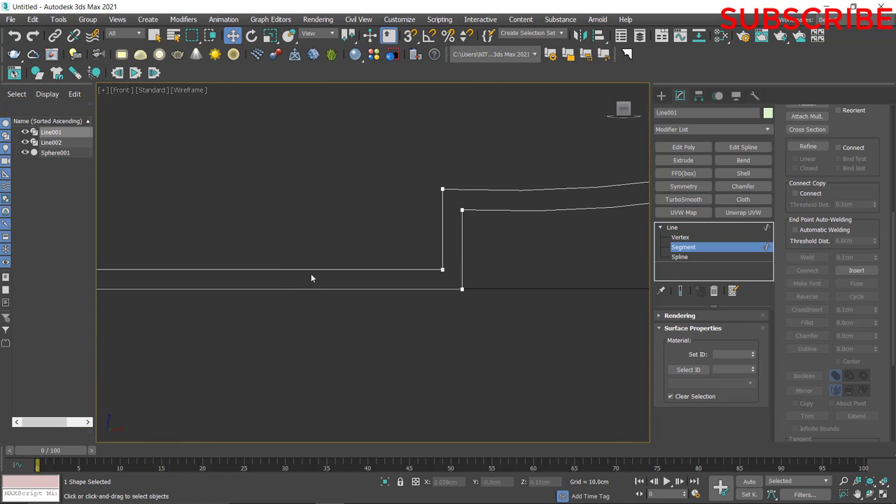
key(1)
drag(416, 334, 311, 289)
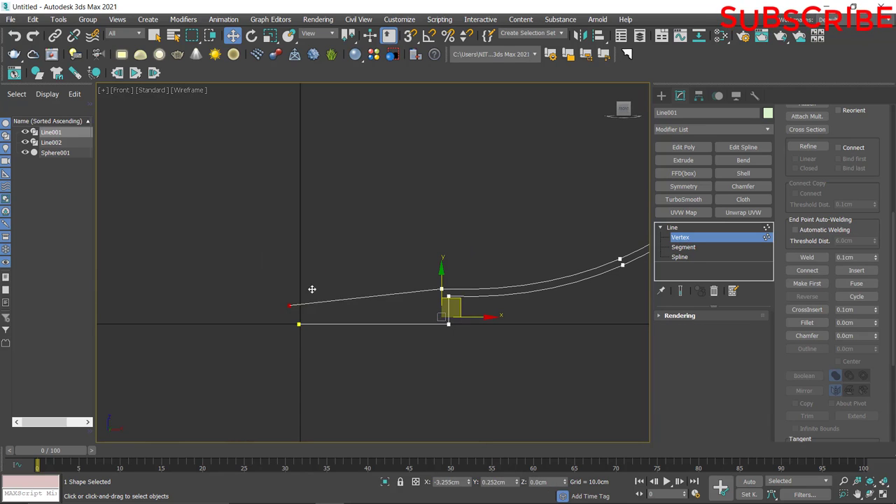
scroll(323, 283, up, 3)
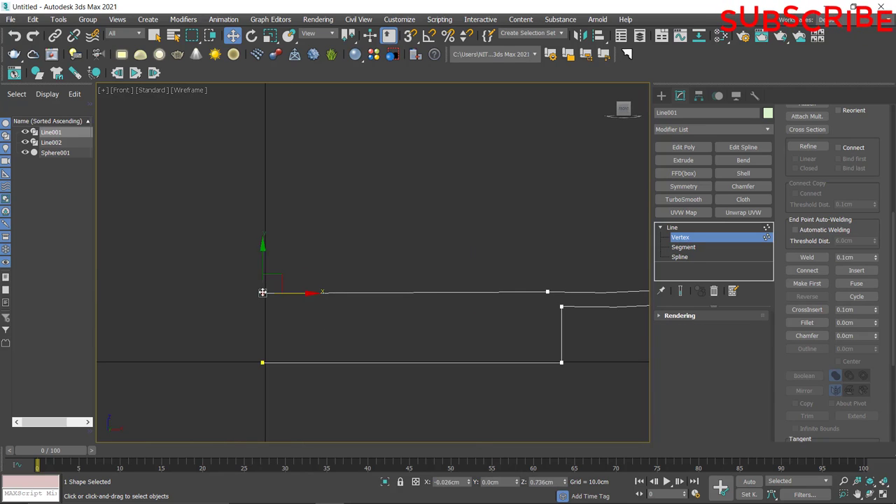
middle_drag(629, 344, 490, 344)
scroll(490, 344, up, 2)
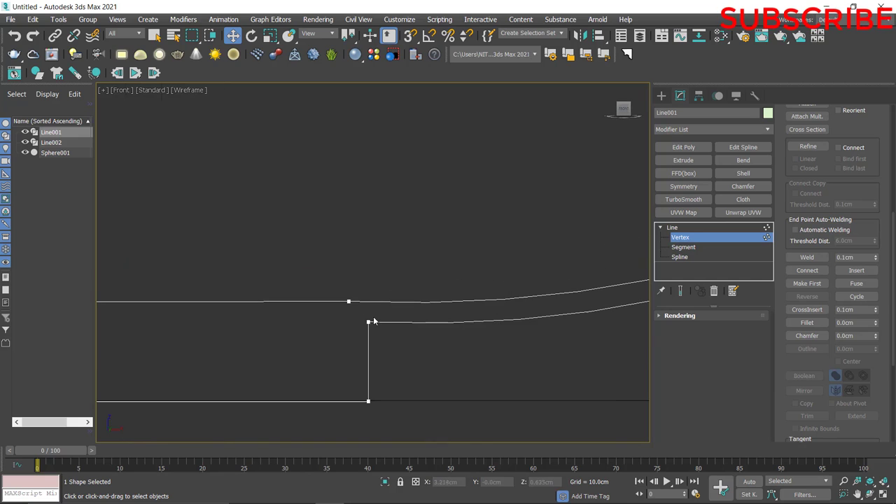
Step: Refine the rim end with an extra vertex and bend it into a rounded cap
middle_drag(370, 278, 344, 334)
scroll(343, 334, down, 2)
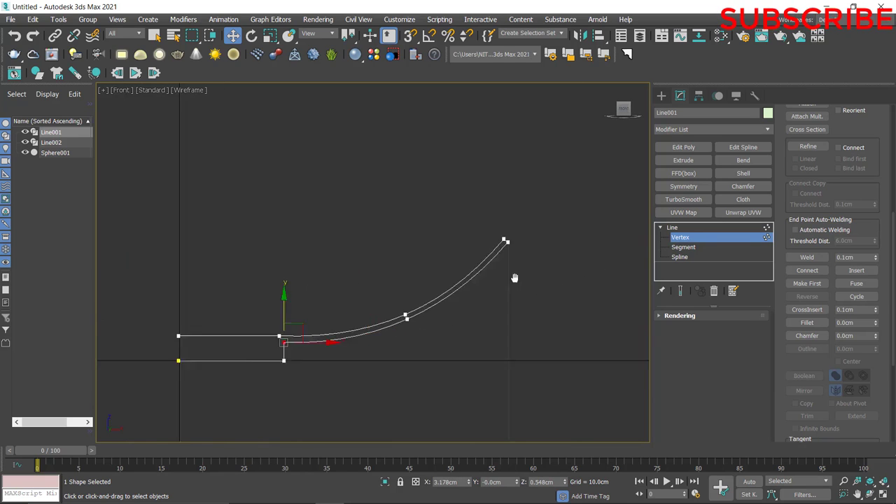
scroll(446, 277, up, 3)
right_click(450, 276)
click(448, 255)
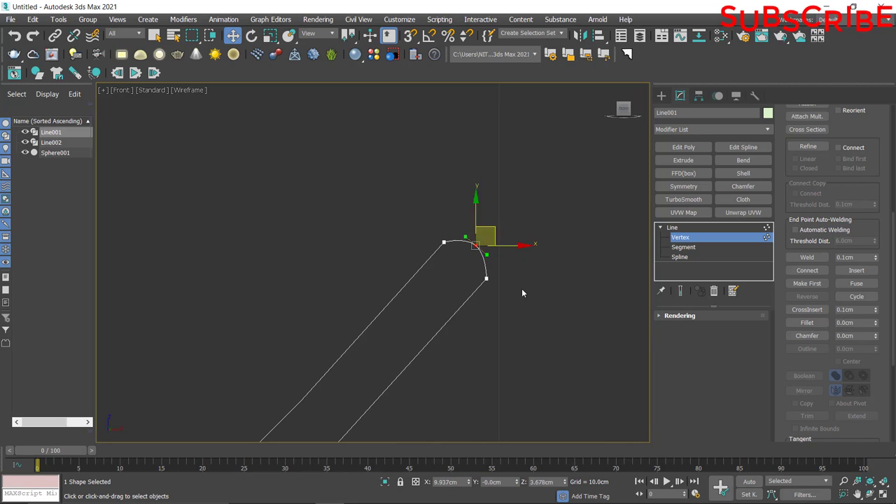
drag(495, 226, 406, 356)
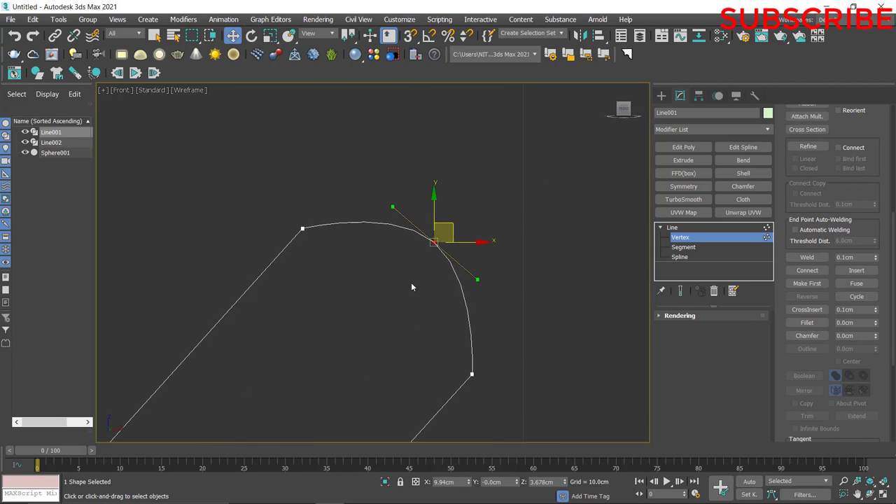
scroll(411, 282, down, 5)
Step: Apply a Lathe modifier to the line profile, then remove it to see the bare profile
key(1)
click(738, 129)
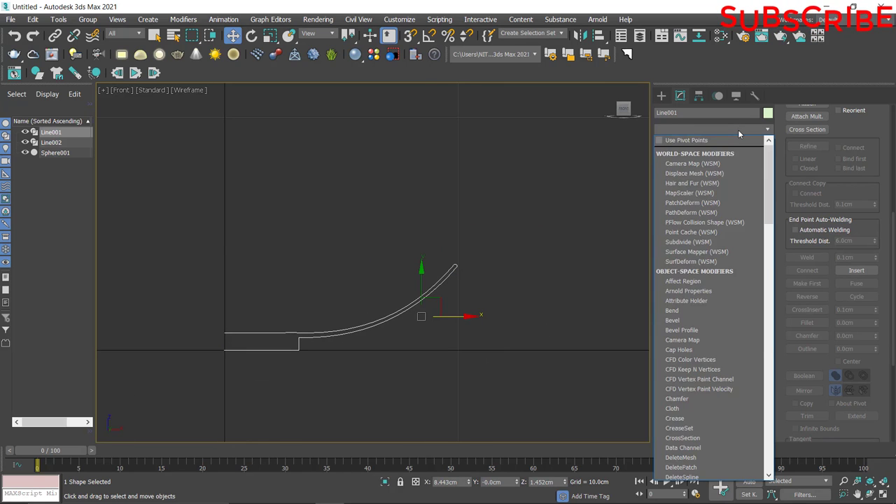
key(l)
key(Return)
key(p)
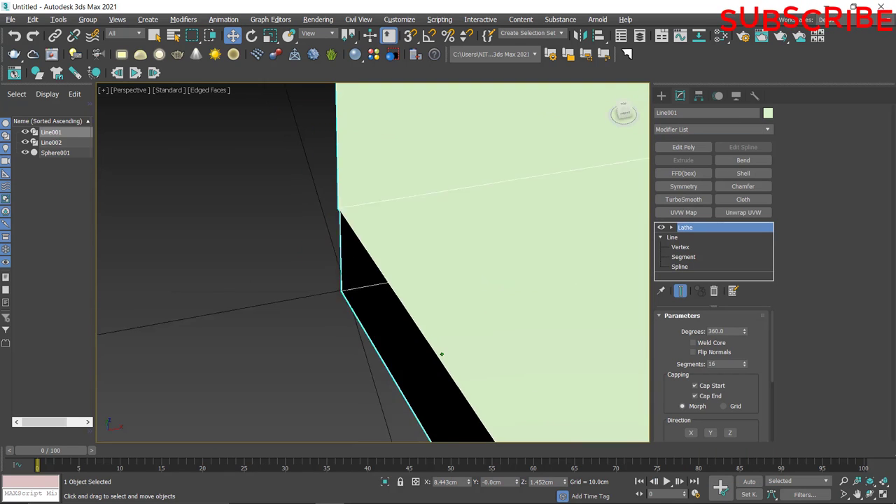
click(714, 291)
mouse_move(420, 315)
alt+middle_down()
mouse_move(366, 332)
mouse_move(369, 372)
alt+middle_up()
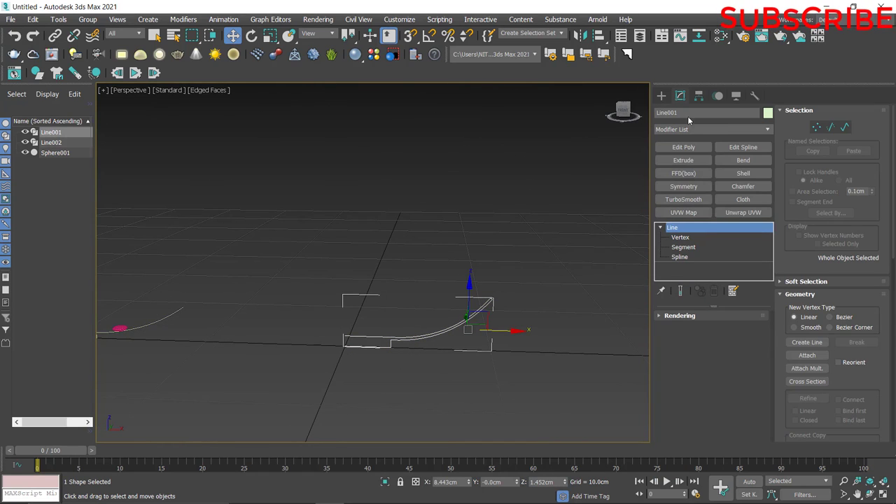
Step: With Affect Pivot Only, move Line001's pivot to the plate's centre axis
click(699, 96)
click(712, 174)
drag(500, 330, 376, 326)
click(679, 102)
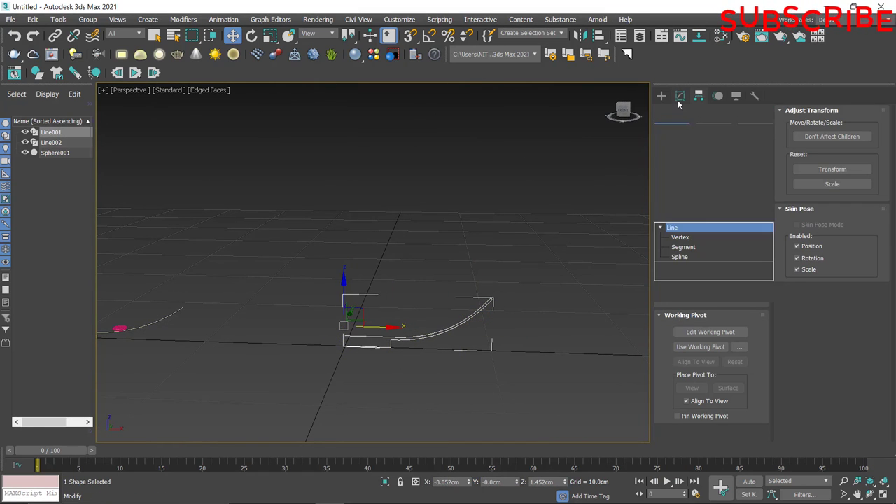
Step: Apply Lathe again to spin the profile into a bowl
click(728, 129)
key(l)
click(683, 141)
mouse_move(445, 364)
middle_down()
mouse_move(456, 314)
mouse_move(448, 392)
middle_up()
scroll(350, 245, up, 5)
scroll(350, 246, up, 2)
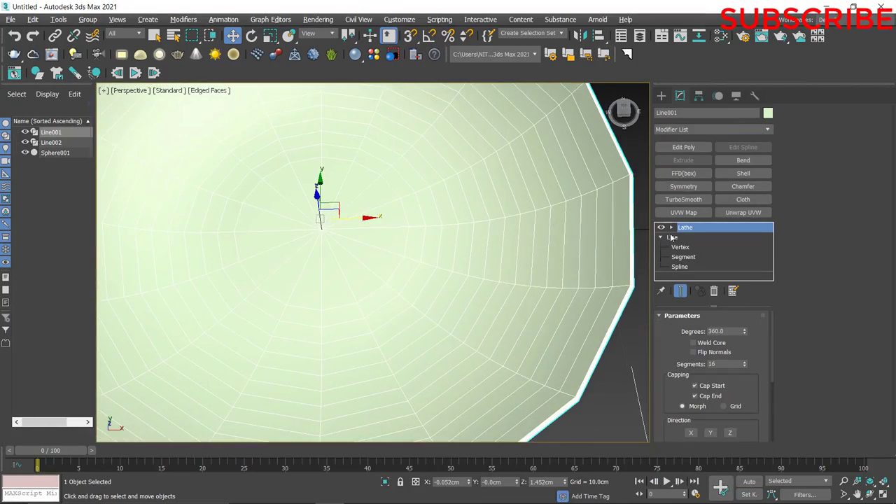
Step: Move the Lathe's Axis sub-object to reshape the bowl's centre, checking it from several angles
click(671, 227)
click(689, 237)
drag(320, 224, 378, 235)
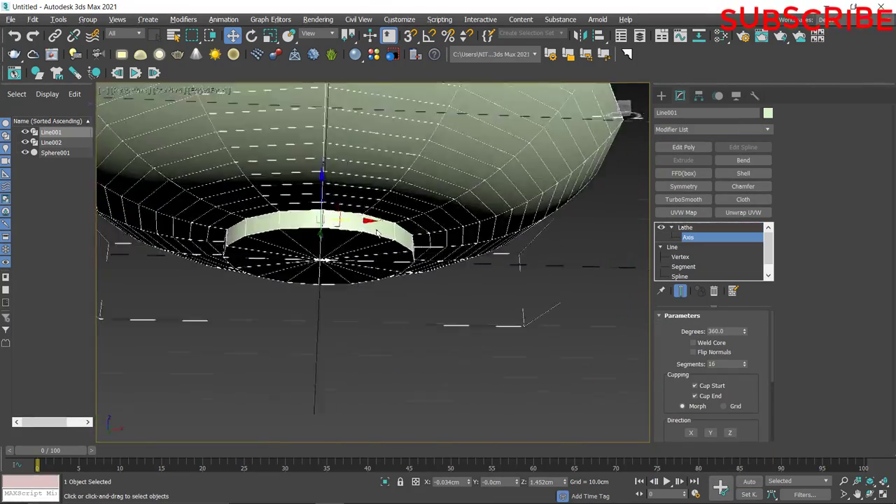
alt+middle_drag(378, 235, 378, 168)
scroll(378, 210, down, 4)
scroll(379, 168, down, 2)
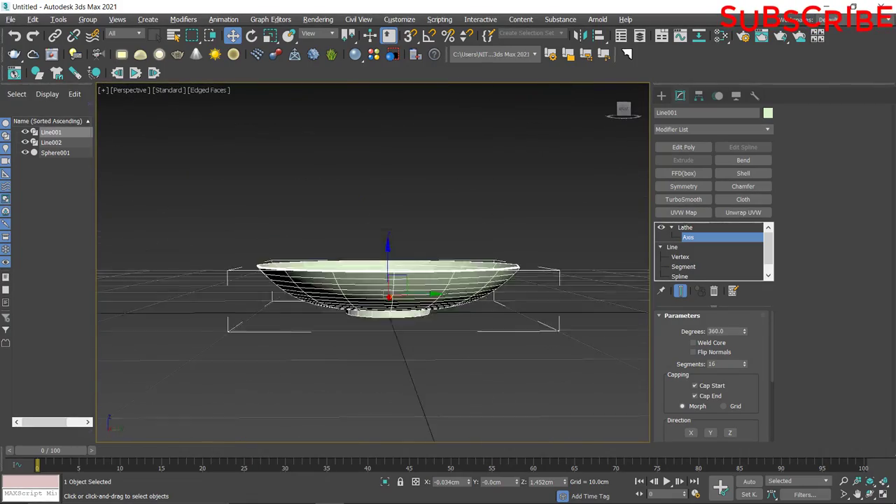
alt+middle_drag(378, 210, 369, 315)
scroll(370, 315, up, 2)
scroll(369, 314, up, 1)
Step: Add an Edit Poly modifier above the Lathe, inspect the bowl, then delete Edit Poly
click(684, 147)
scroll(440, 299, down, 2)
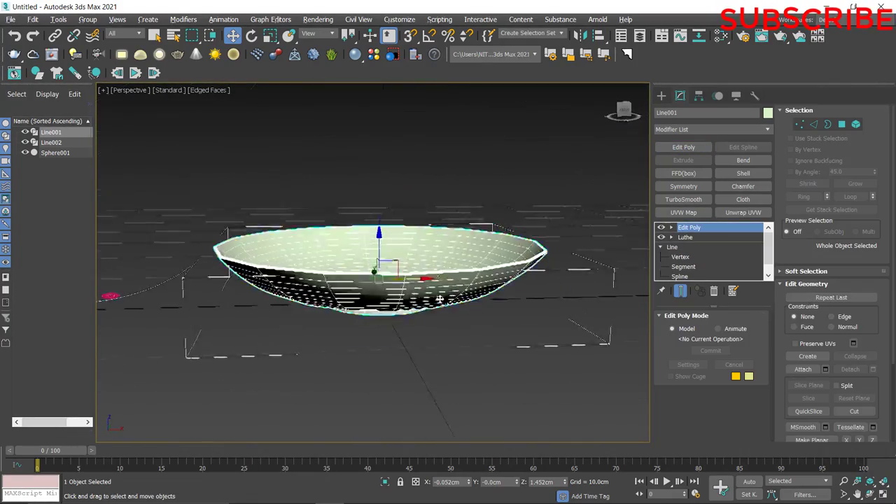
scroll(440, 300, up, 3)
mouse_move(439, 299)
alt+middle_down()
mouse_move(357, 374)
mouse_move(420, 315)
mouse_move(420, 266)
mouse_move(434, 238)
alt+middle_up()
scroll(420, 266, up, 3)
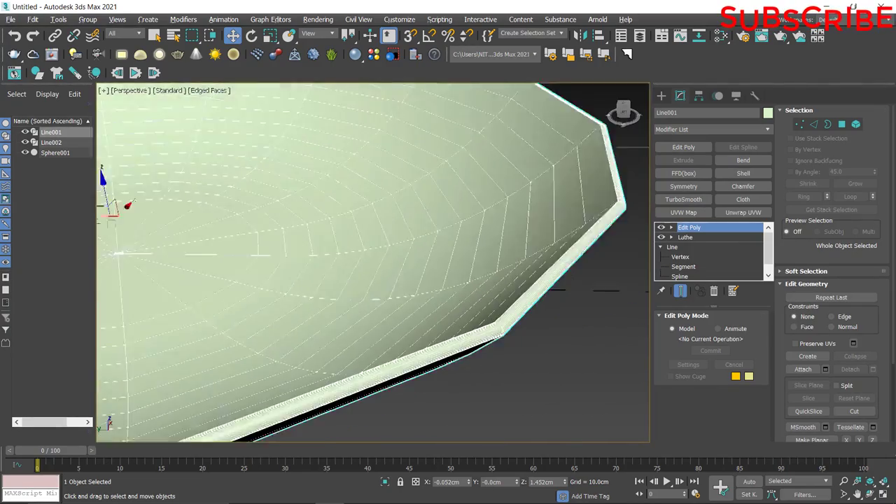
scroll(434, 238, down, 3)
click(714, 291)
Step: Switch the Lathe off and inspect the profile's rim vertices in the maximized Front view
click(661, 226)
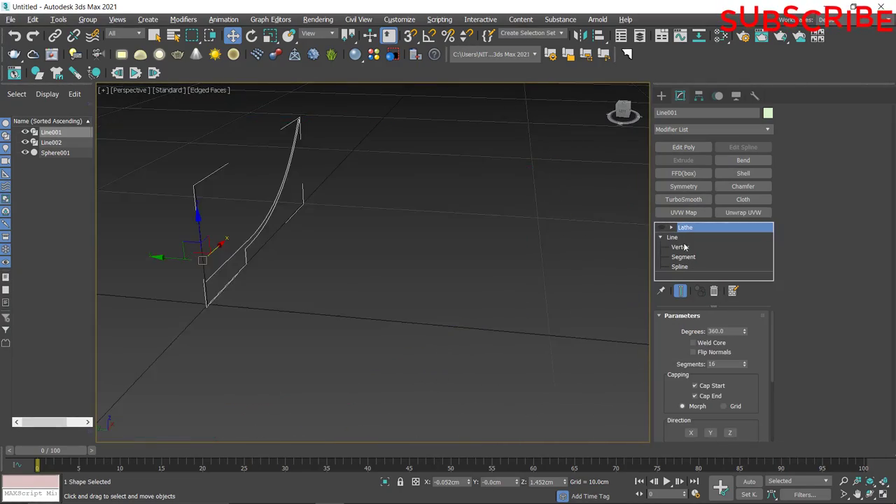
click(684, 247)
key(alt+w)
key(alt+w)
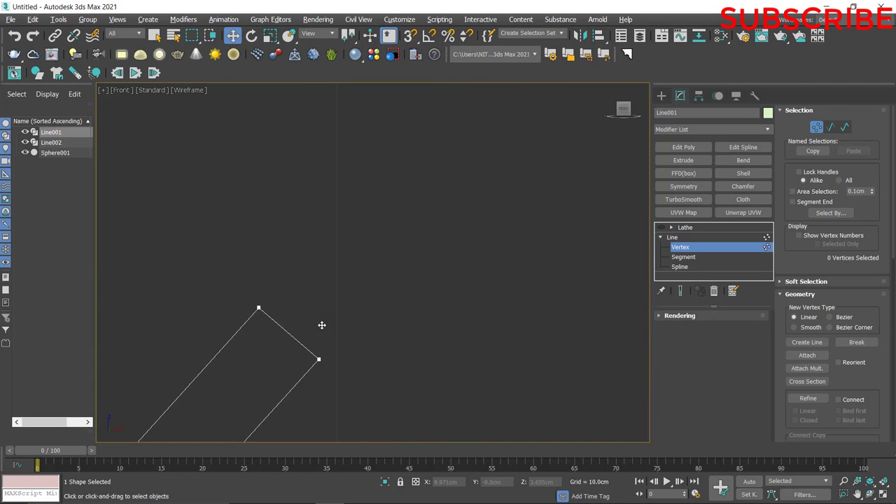
scroll(353, 315, down, 5)
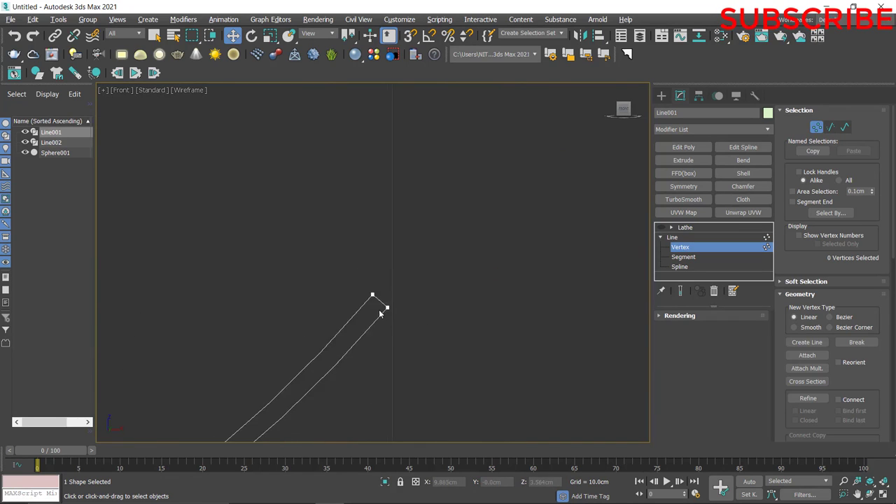
scroll(382, 315, up, 5)
middle_drag(376, 311, 395, 291)
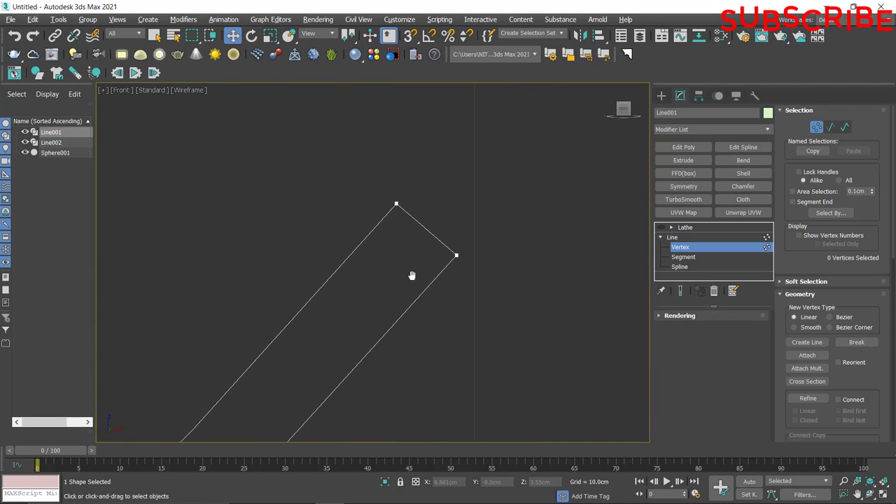
scroll(411, 275, down, 4)
Step: Re-enable the Lathe and view the round bowl in the maximized Perspective view
click(661, 227)
click(685, 227)
key(alt+w)
key(alt+w)
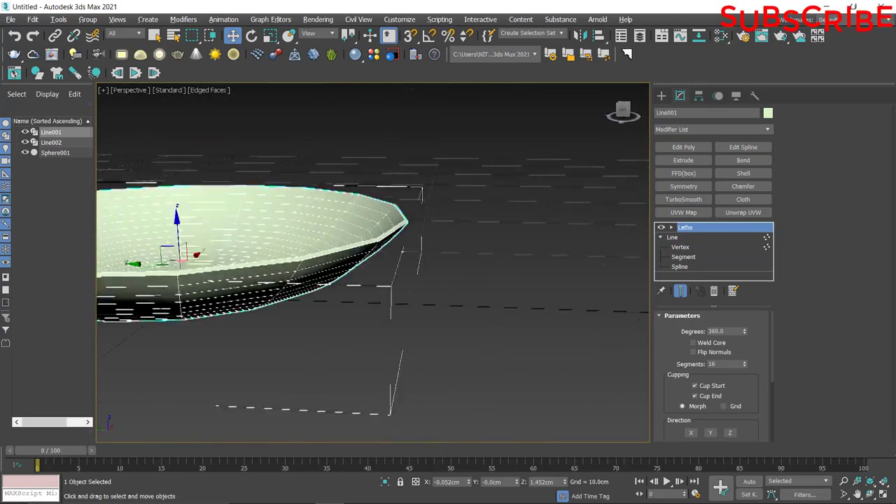
alt+middle_drag(392, 294, 432, 352)
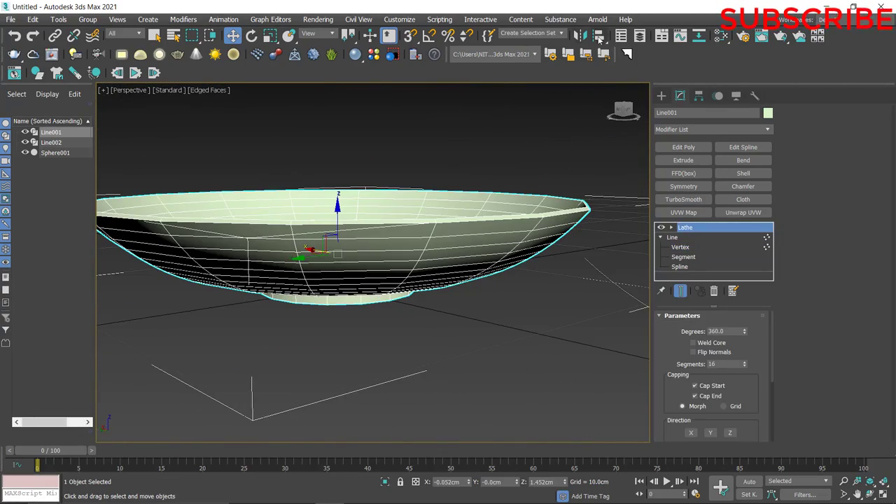
Step: Add Edit Poly to the bowl and double-click to select the edge loop around its base ring
click(683, 147)
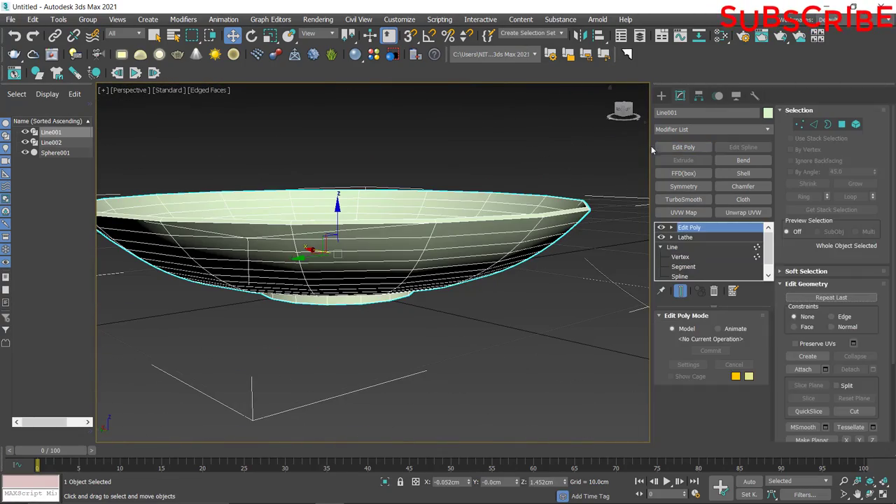
alt+middle_drag(364, 210, 379, 294)
click(813, 124)
scroll(322, 301, up, 3)
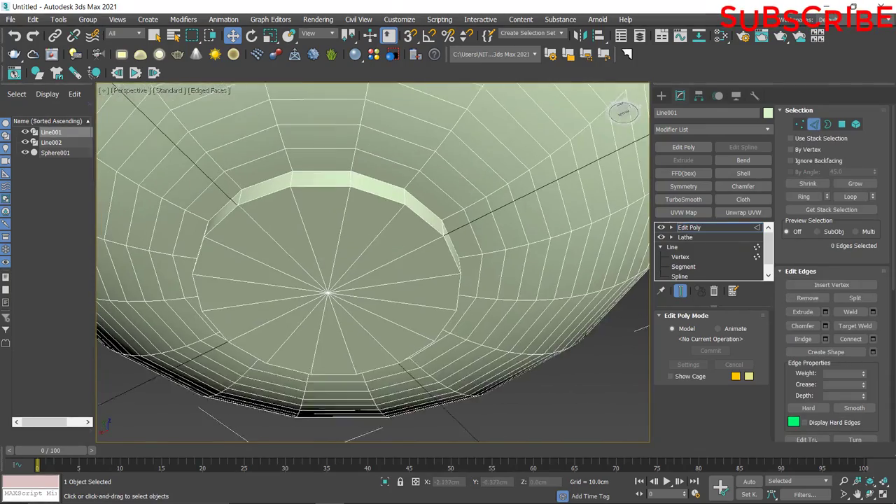
click(661, 35)
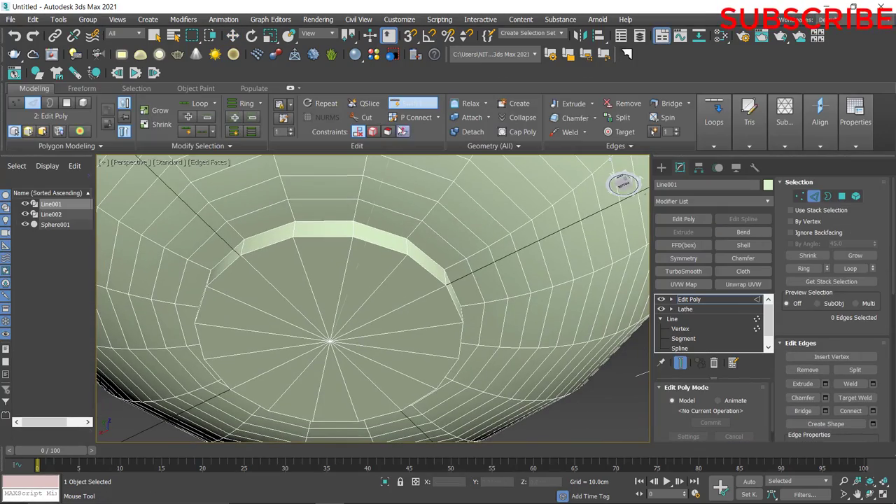
double_click(354, 217)
scroll(336, 213, up, 5)
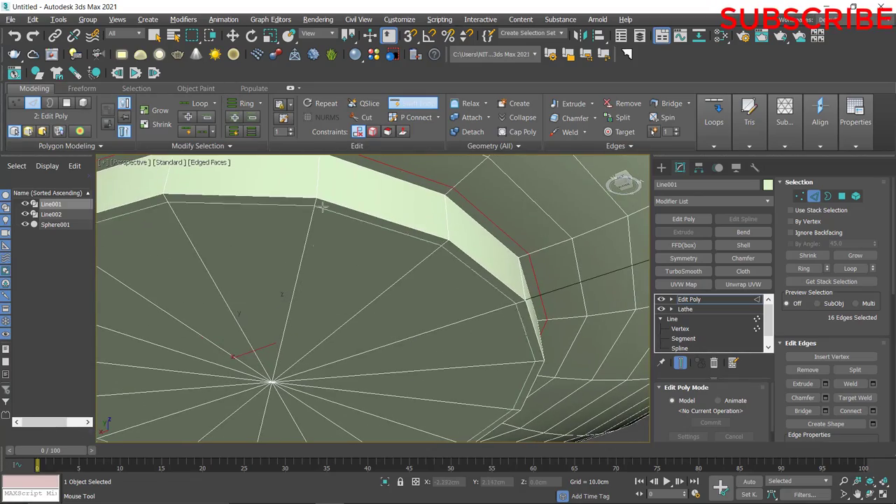
alt+middle_drag(314, 203, 391, 246)
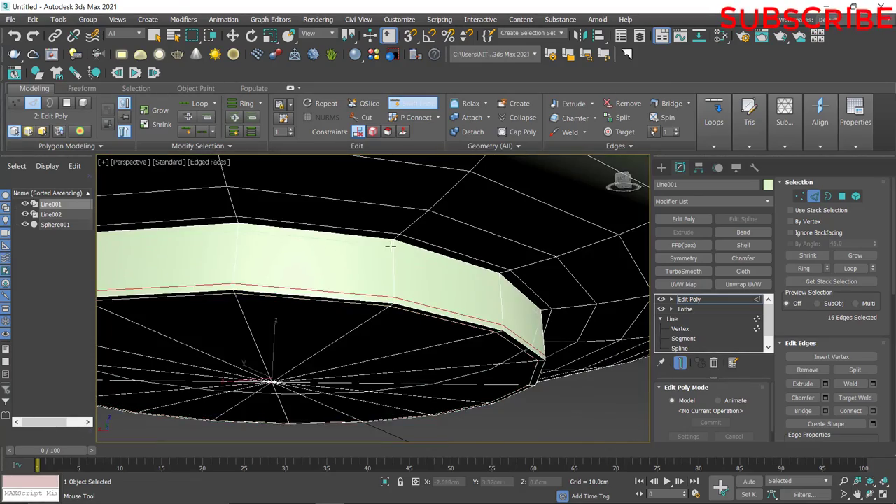
mouse_move(332, 269)
alt+middle_down()
mouse_move(395, 311)
mouse_move(425, 221)
mouse_move(327, 222)
mouse_move(320, 302)
mouse_move(430, 275)
alt+middle_up()
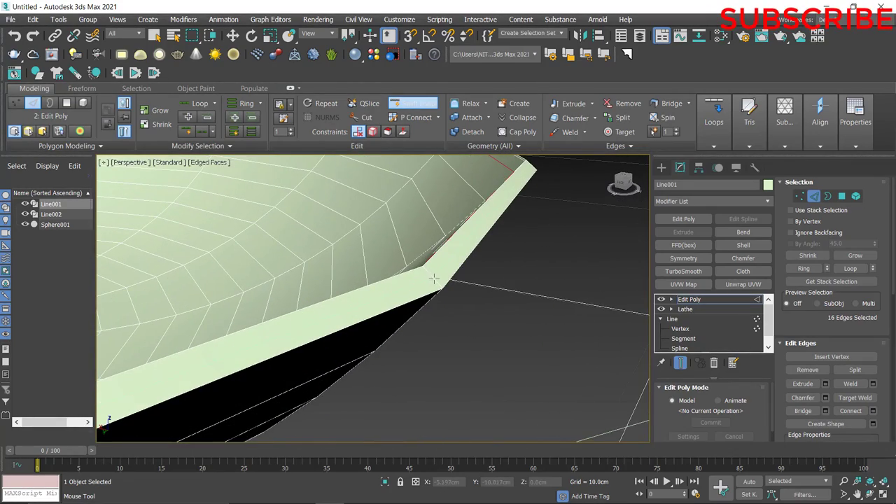
Step: Add TurboSmooth at 1 iteration to round the plate
click(683, 271)
scroll(393, 315, down, 5)
mouse_move(392, 315)
alt+middle_down()
mouse_move(350, 367)
mouse_move(420, 294)
mouse_move(434, 329)
alt+middle_up()
scroll(420, 294, down, 3)
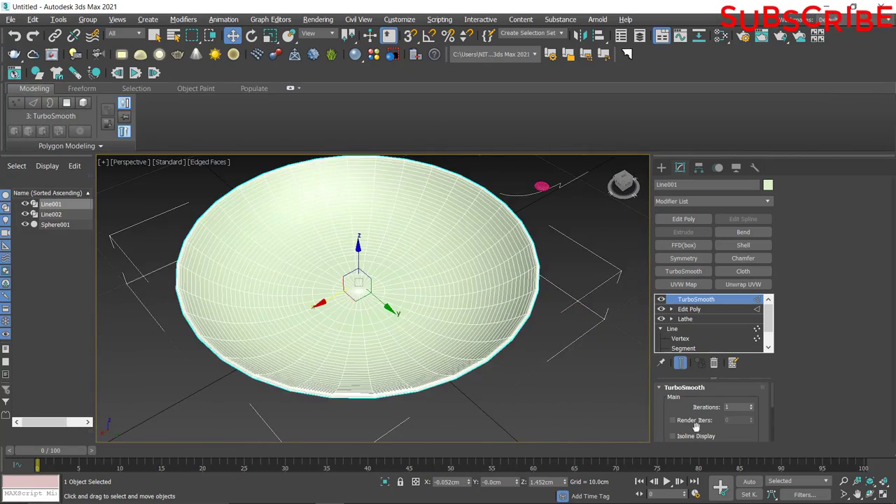
Step: Raise TurboSmooth to 2 iterations and toggle Edged Faces with F4
click(751, 405)
key(7)
mouse_move(468, 352)
alt+middle_down()
mouse_move(445, 340)
mouse_move(427, 294)
mouse_move(434, 280)
mouse_move(464, 390)
alt+middle_up()
key(F4)
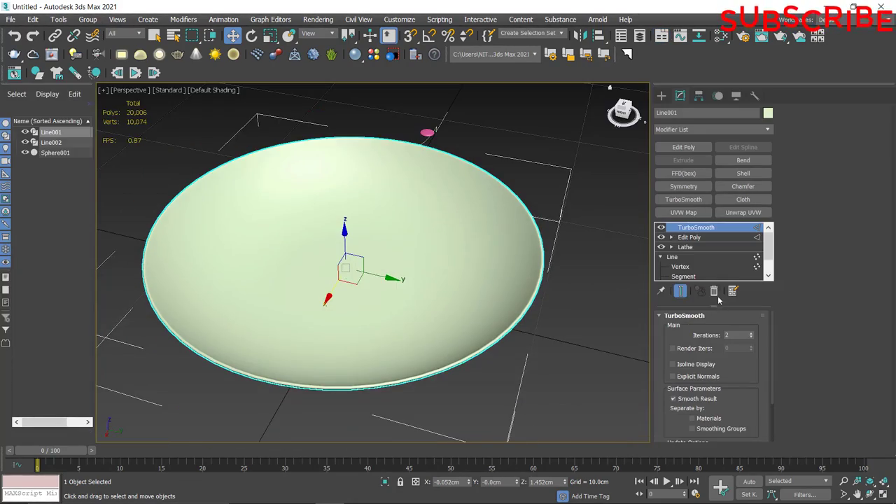
Step: Delete TurboSmooth from Line001's stack, leaving Edit Poly above Lathe
click(714, 290)
scroll(369, 264, up, 3)
scroll(370, 264, up, 3)
Step: Undo the TurboSmooth removal, then remove TurboSmooth again and return to the four-view layout
scroll(370, 264, up, 2)
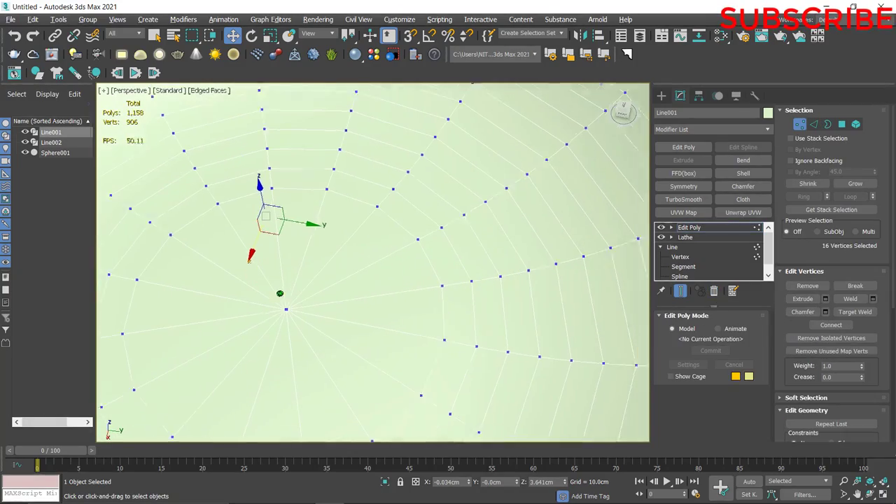
key(ctrl+z)
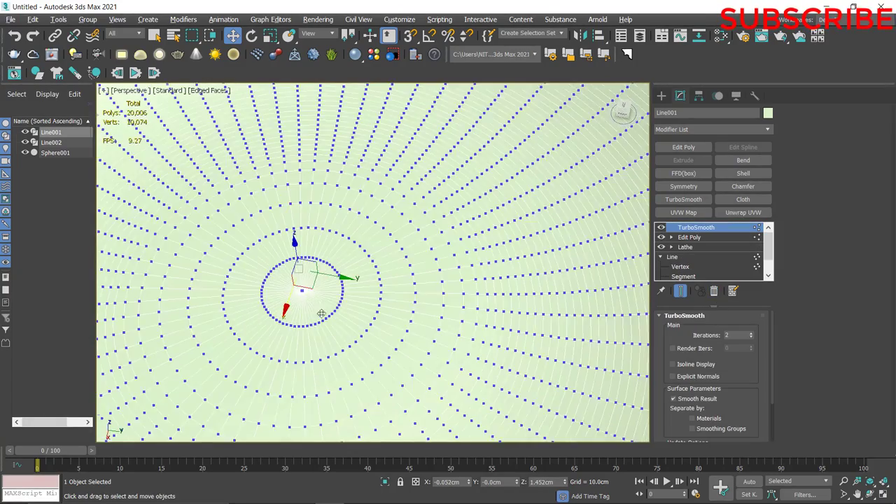
key(alt+w)
key(alt+w)
scroll(362, 170, up, 3)
scroll(362, 170, up, 2)
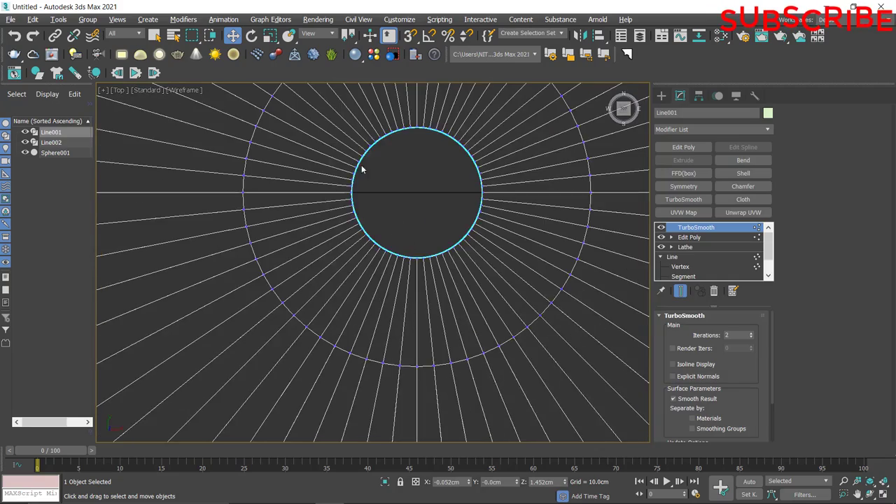
click(500, 280)
click(481, 286)
click(715, 290)
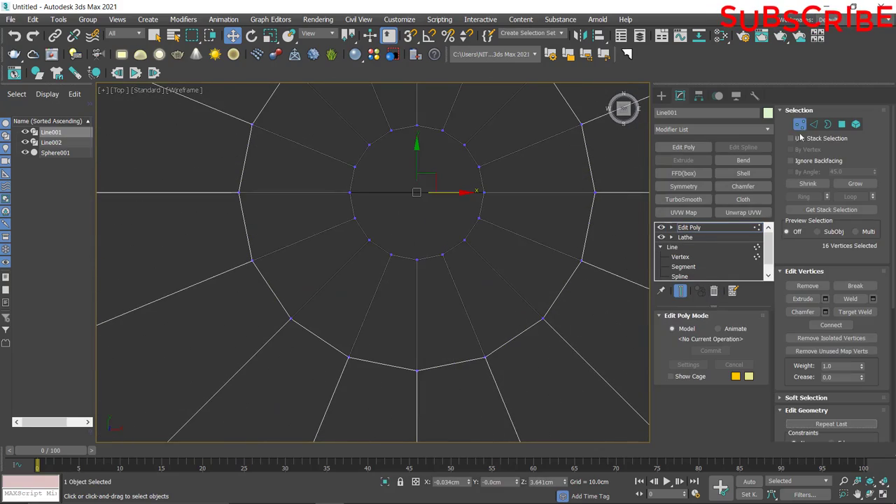
key(p)
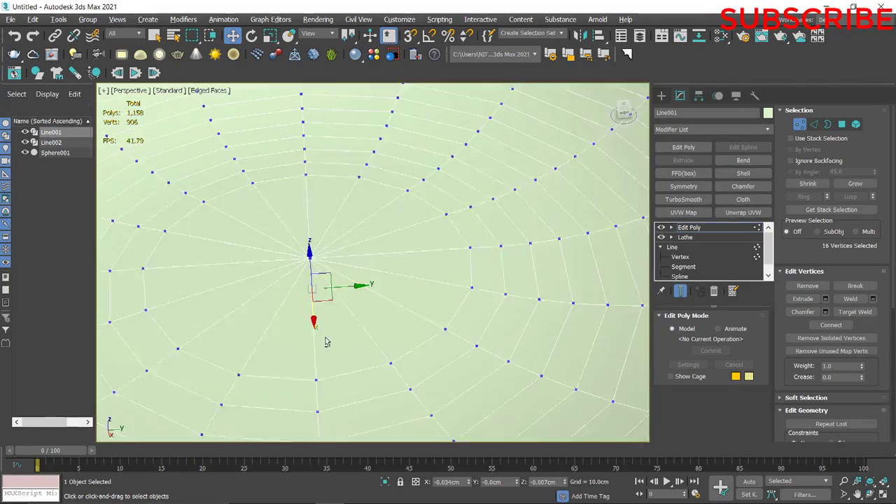
scroll(793, 343, down, 2)
scroll(793, 343, down, 2)
scroll(826, 301, up, 3)
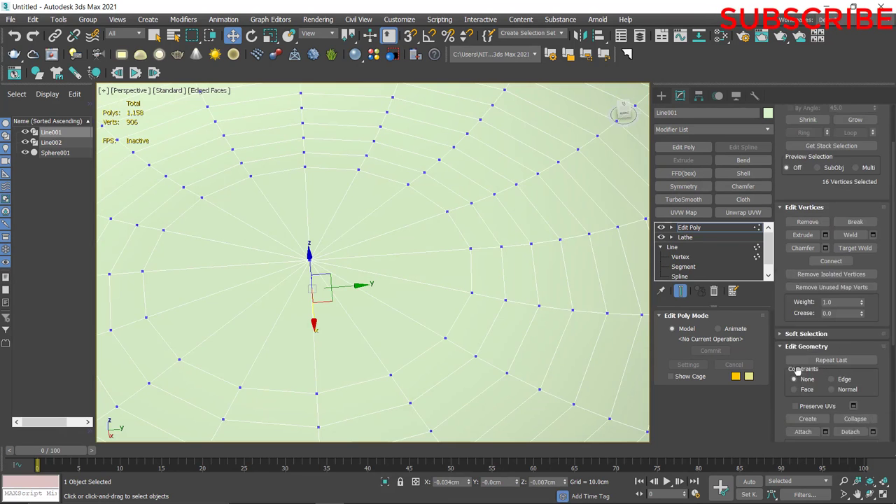
key(alt+w)
Step: Weld the 16 centre vertices, then box-select the inner ring vertices and weld them too
click(849, 264)
scroll(238, 231, up, 2)
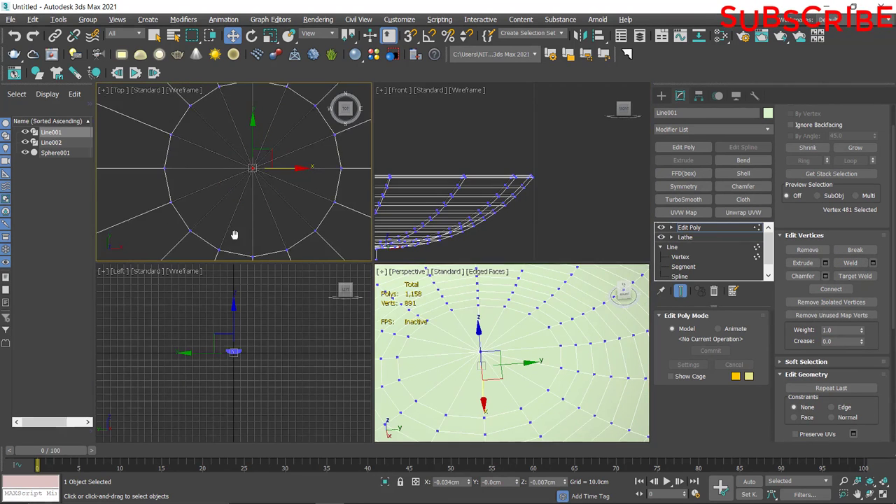
scroll(249, 214, up, 2)
key(alt+w)
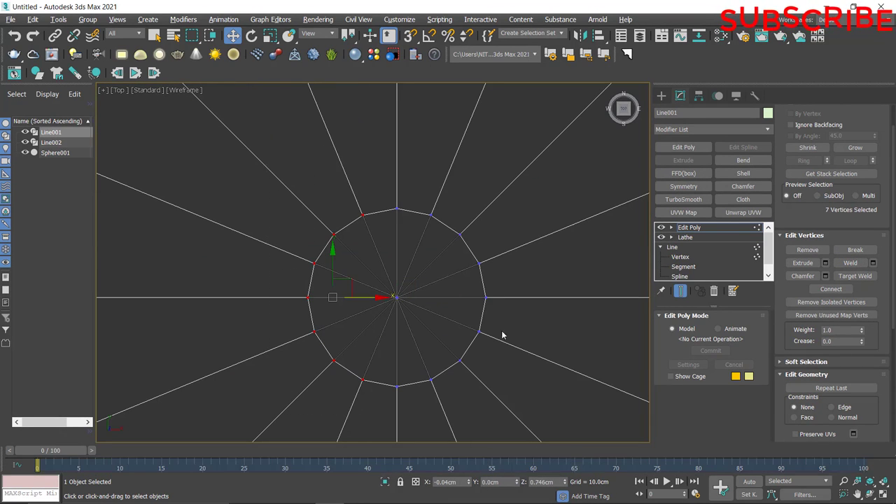
drag(269, 162, 353, 357)
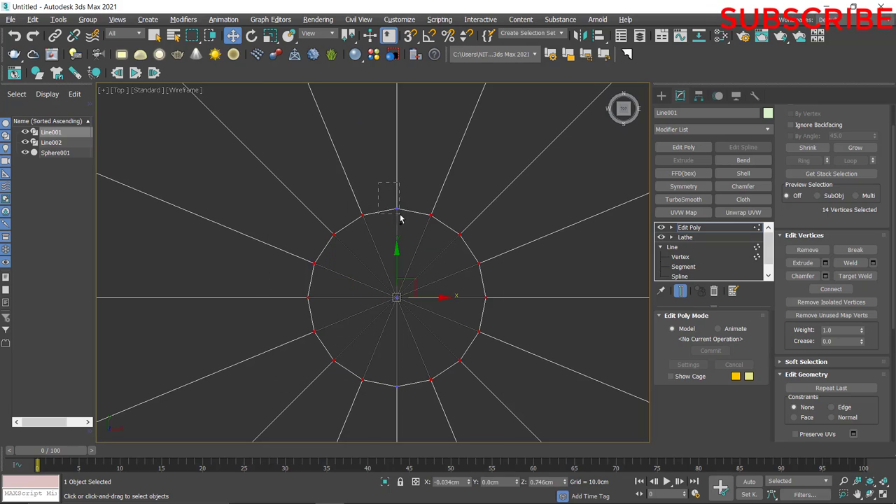
drag(375, 386, 375, 384)
key(alt+w)
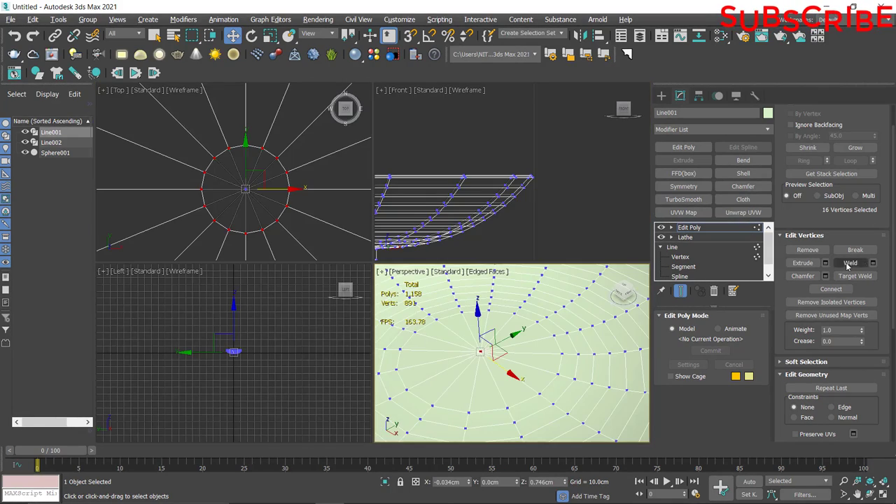
click(849, 264)
Step: Delete the spare Line002 spline and reselect the bowl
click(689, 227)
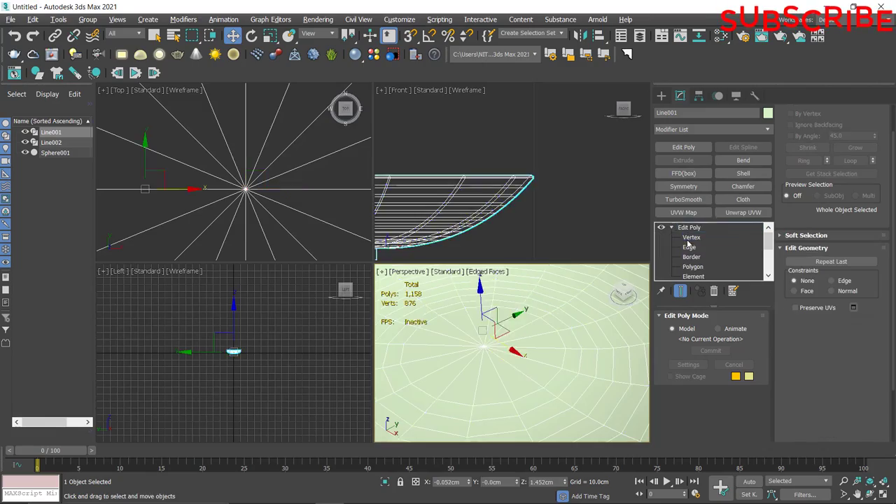
key(alt+w)
scroll(465, 361, down, 10)
alt+middle_drag(465, 360, 317, 394)
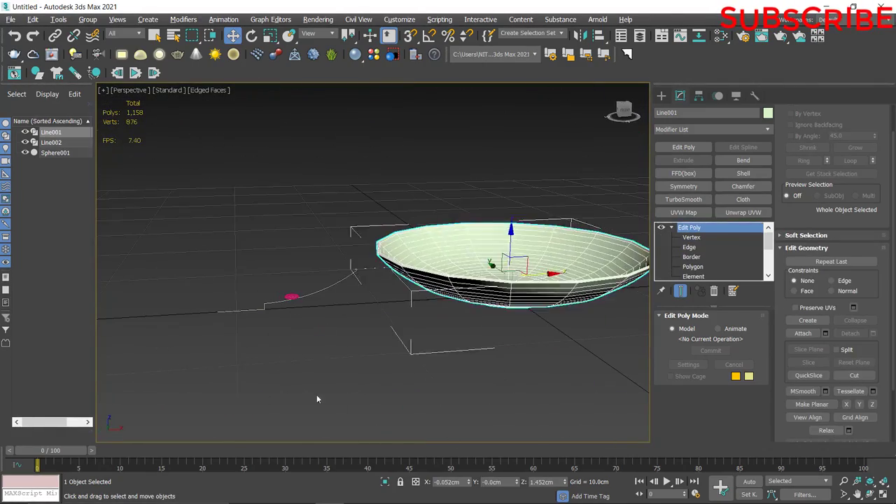
click(245, 312)
key(Delete)
click(440, 262)
scroll(441, 262, up, 3)
key(z)
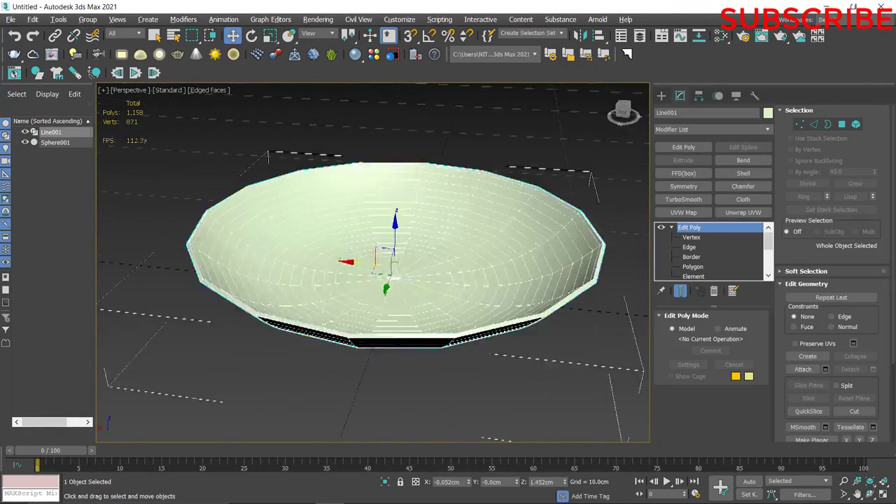
Step: Select the pink sphere Sphere001 and view it in the Front view
key(alt+w)
key(alt+w)
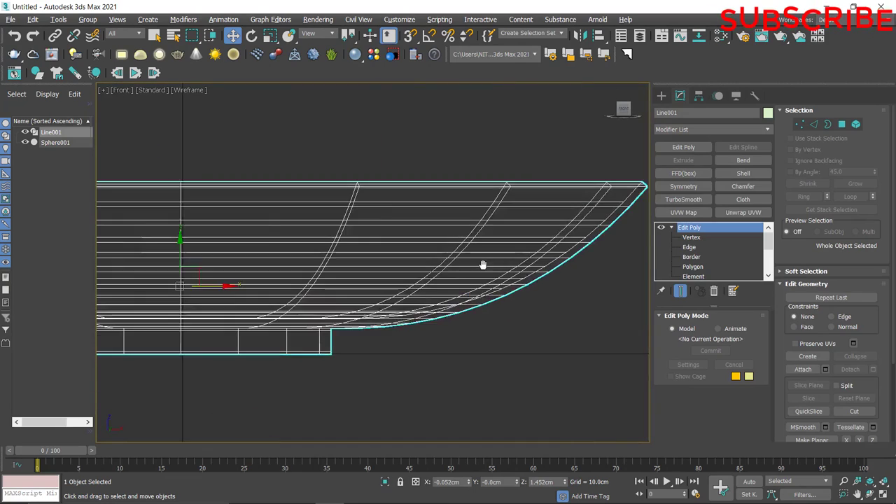
scroll(474, 280, down, 3)
key(alt+w)
scroll(473, 353, down, 3)
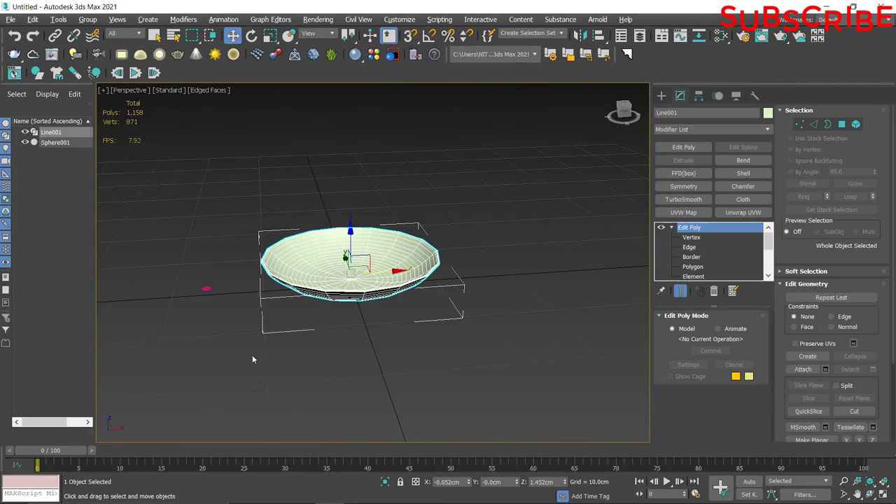
click(206, 286)
key(f)
scroll(369, 245, down, 5)
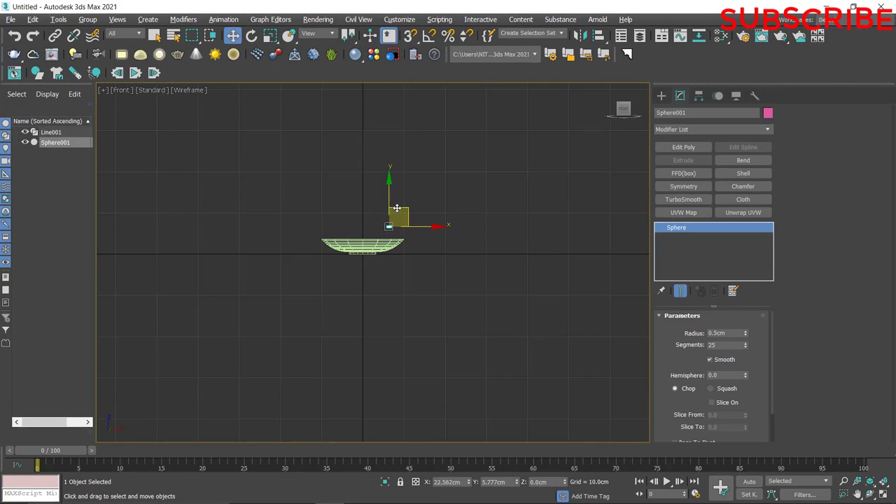
Step: Shift-drag Sphere001 in the four-view layout to open Clone Options set to 8 copies
key(p)
scroll(423, 294, up, 5)
scroll(423, 294, up, 3)
middle_drag(533, 361, 395, 361)
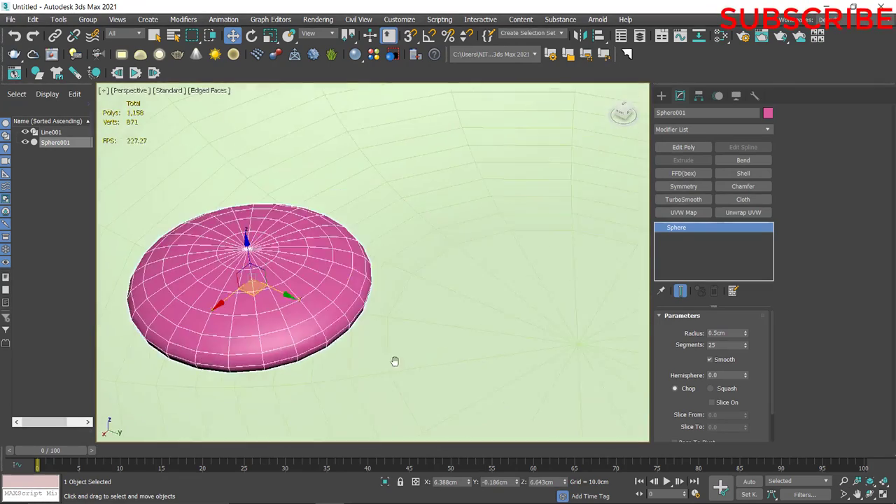
scroll(395, 362, down, 2)
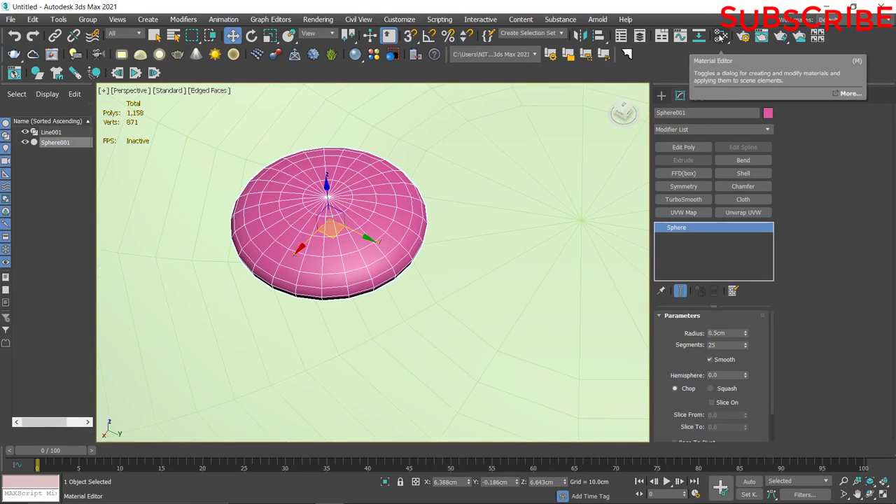
key(alt+w)
key(alt+w)
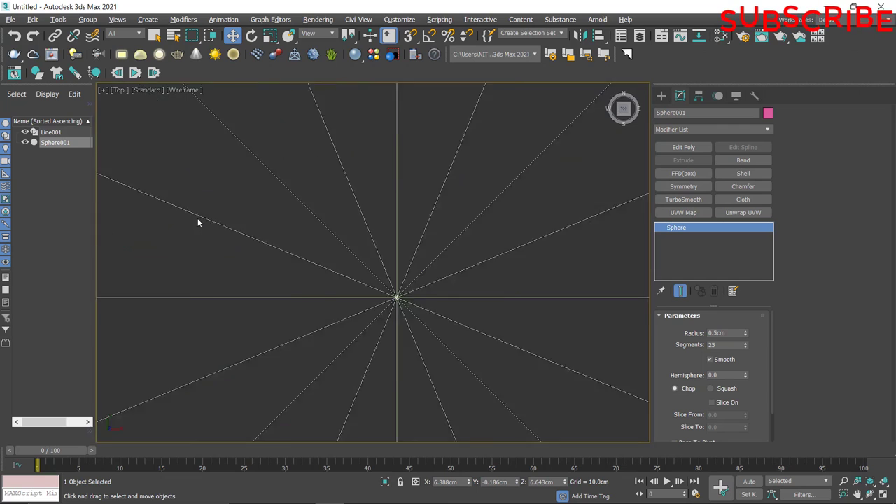
scroll(197, 218, down, 5)
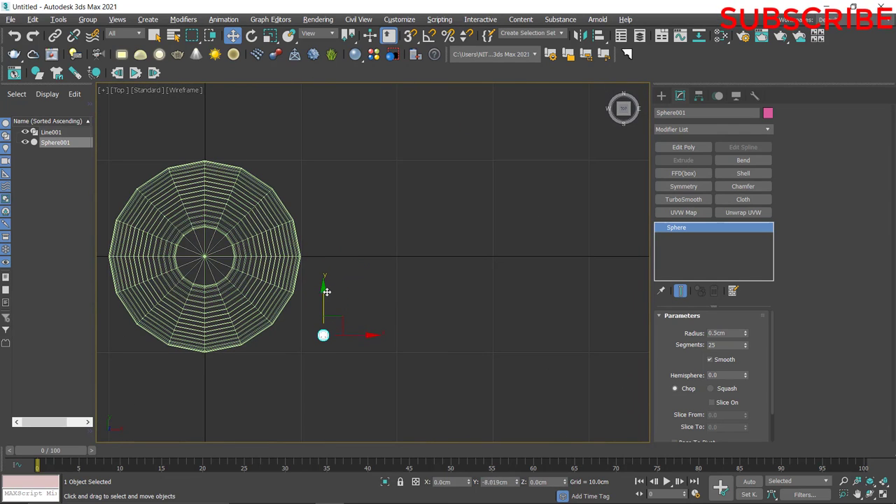
shift+drag(326, 292, 324, 287)
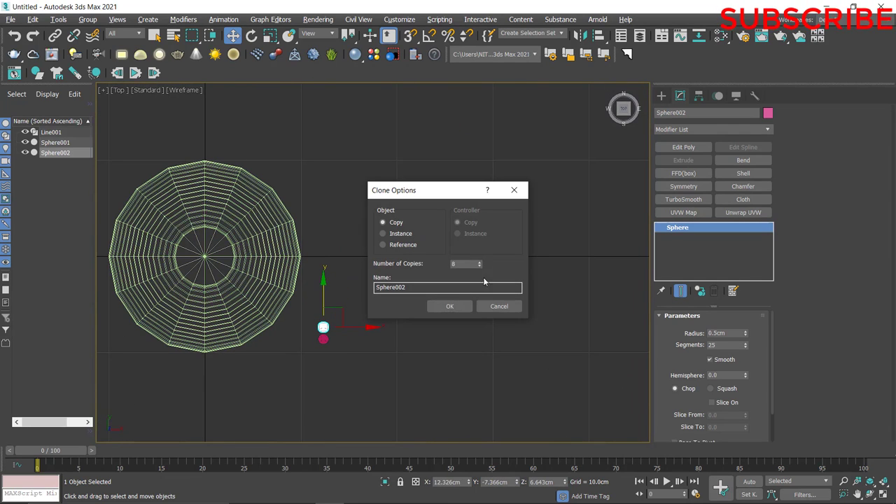
Step: Confirm the 8 sphere copies, then undo them to remove the misplaced clones
click(462, 303)
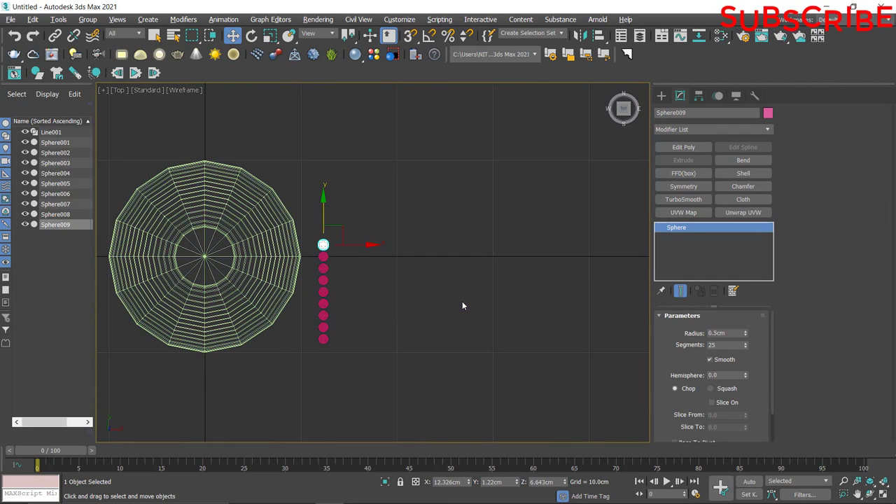
scroll(338, 315, up, 2)
click(323, 306)
drag(390, 270, 300, 163)
middle_drag(362, 299, 370, 337)
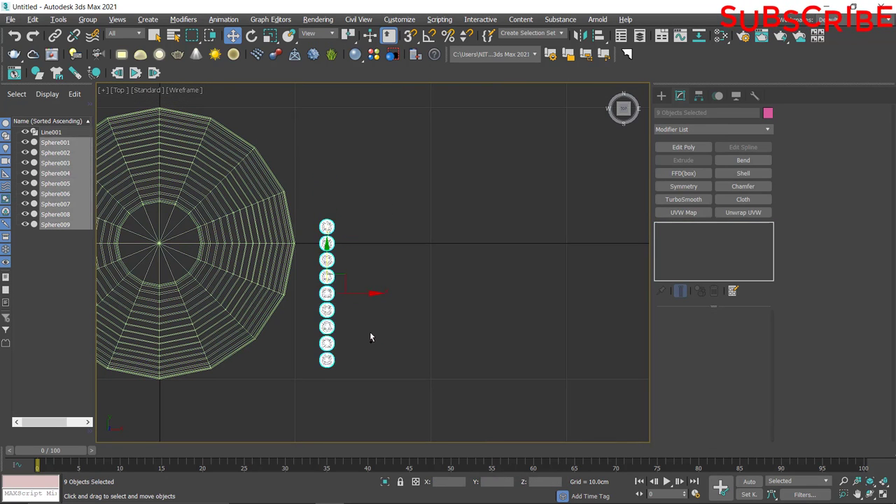
key(ctrl+z)
scroll(371, 315, down, 2)
scroll(357, 294, up, 2)
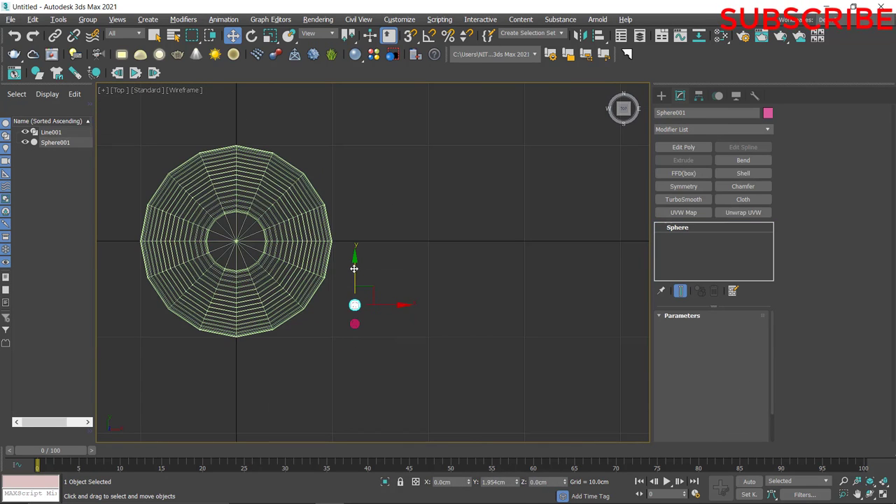
Step: Clone Sphere001 into a straight column of eight copies, Sphere002–Sphere009, and isolate them in Perspective
shift+drag(357, 272, 358, 277)
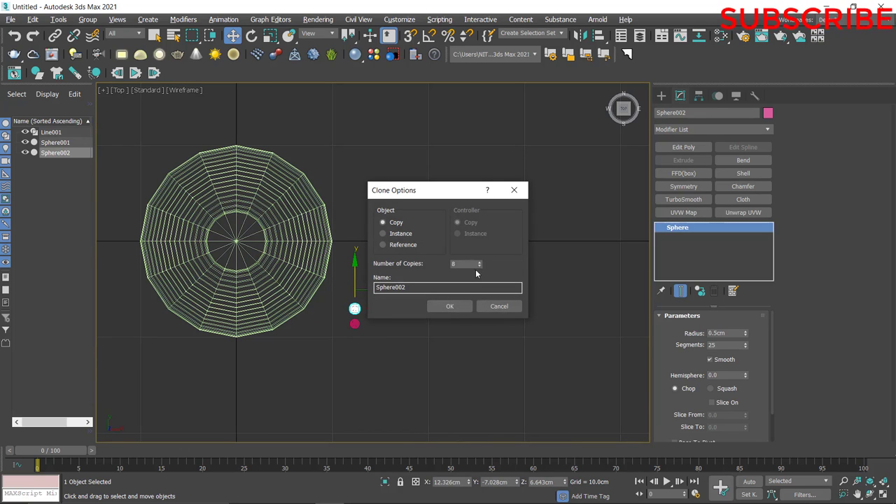
click(451, 306)
click(393, 338)
click(354, 324)
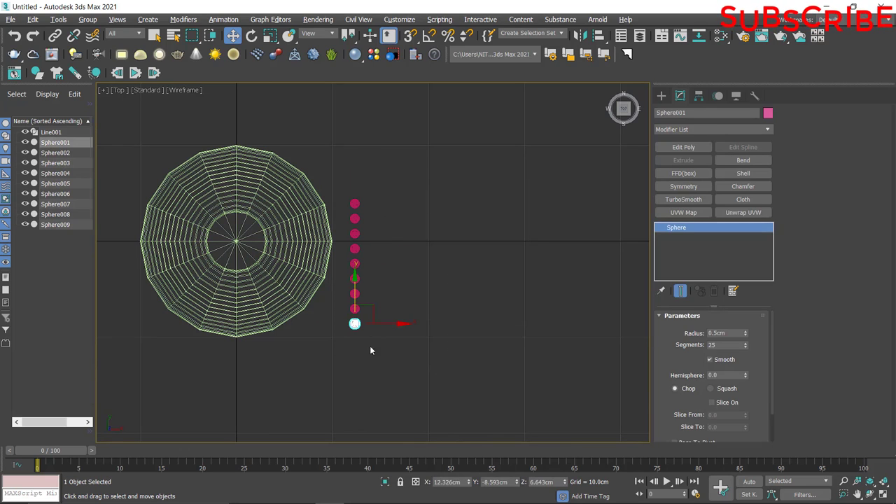
key(ctrl+q)
key(alt+q)
key(alt+w)
key(alt+w)
alt+middle_drag(312, 357, 280, 378)
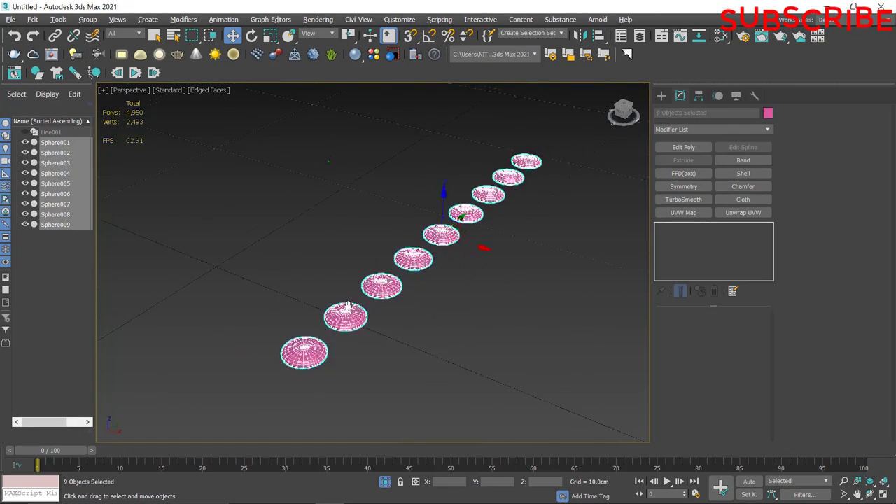
key(F4)
Step: Select Sphere001 and add a VRayMtl node (Material #25) in the Slate Material Editor
click(258, 388)
click(231, 361)
click(282, 402)
click(231, 360)
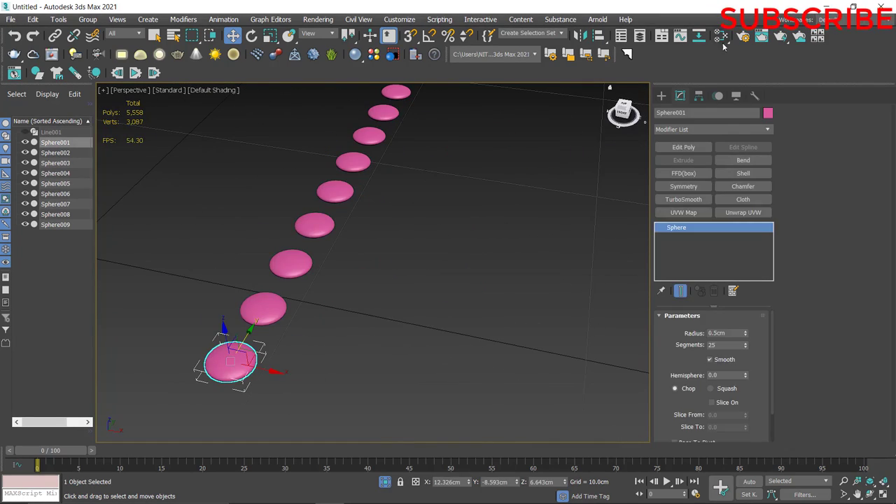
key(m)
mouse_move(504, 163)
mouse_down()
mouse_move(380, 163)
mouse_move(504, 129)
mouse_up()
scroll(248, 252, down, 5)
Step: Drag the coloured 'm' candy texture images from their folder into the Slate editor as Bitmap nodes
click(329, 493)
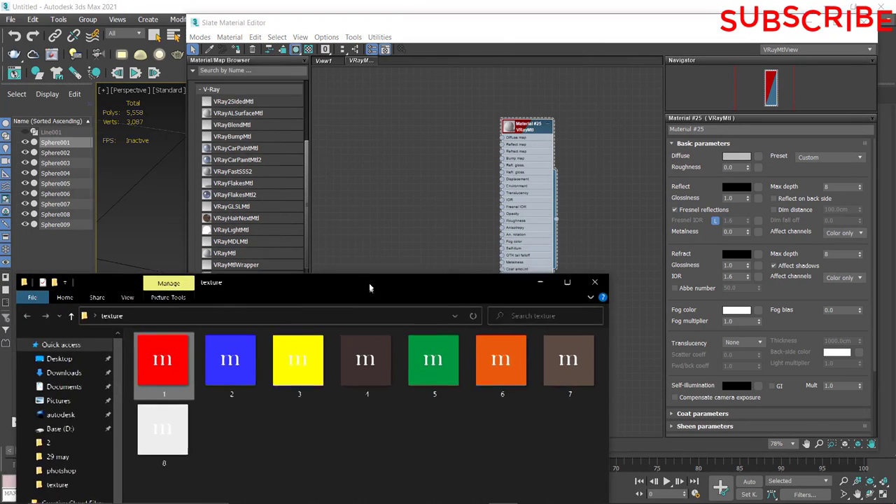
drag(332, 93, 365, 318)
drag(361, 166, 371, 129)
drag(225, 389, 226, 395)
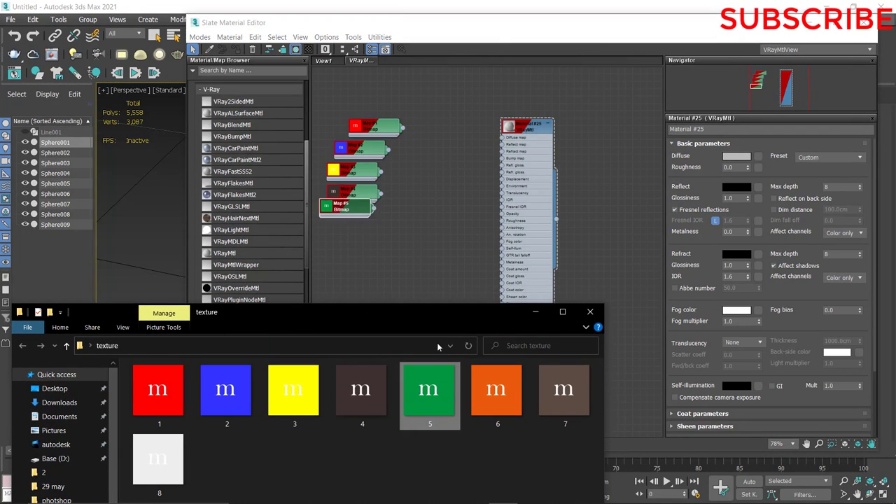
drag(565, 389, 338, 255)
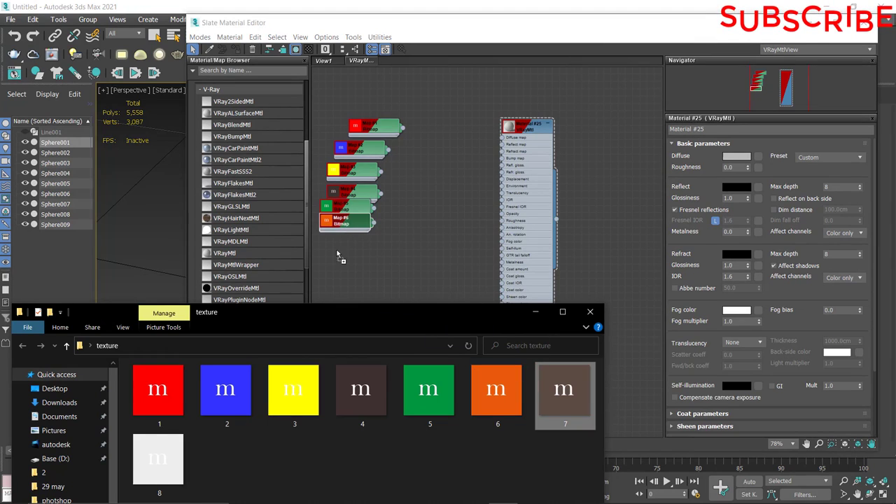
Step: Wire the red Bitmap into Material #25's Diffuse map and tidy the spare map nodes
click(416, 256)
drag(231, 22, 133, 13)
drag(282, 120, 317, 115)
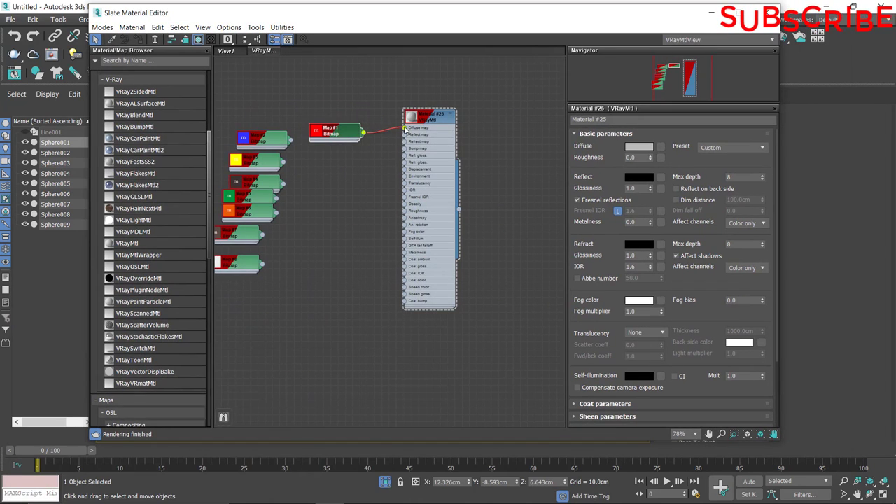
scroll(309, 203, down, 3)
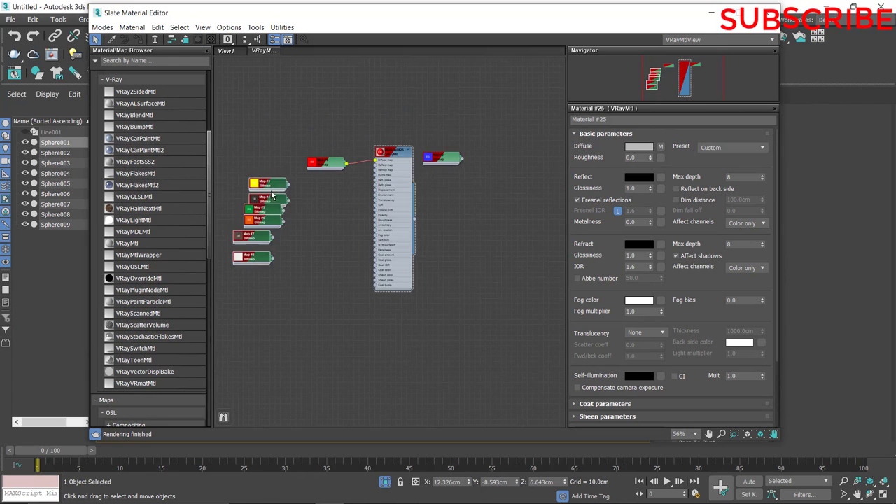
drag(272, 195, 496, 56)
middle_drag(496, 56, 381, 92)
middle_drag(236, 270, 303, 265)
scroll(378, 201, up, 2)
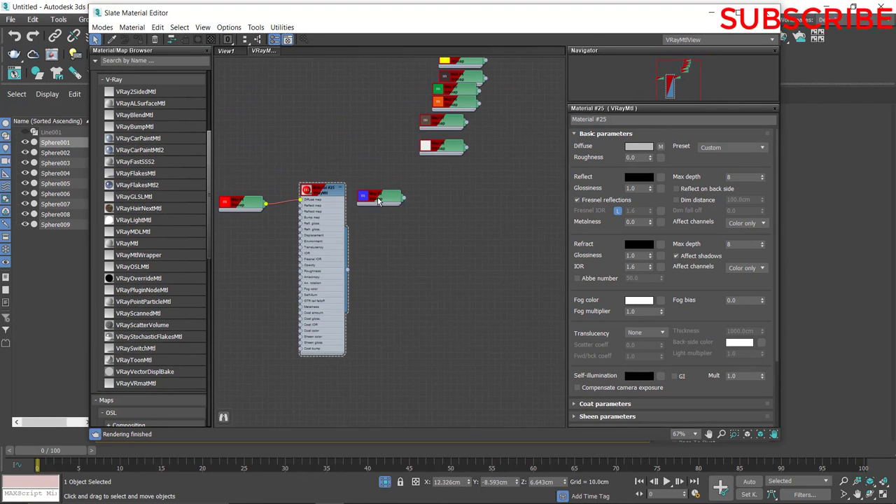
drag(380, 198, 385, 144)
scroll(311, 191, up, 3)
double_click(311, 188)
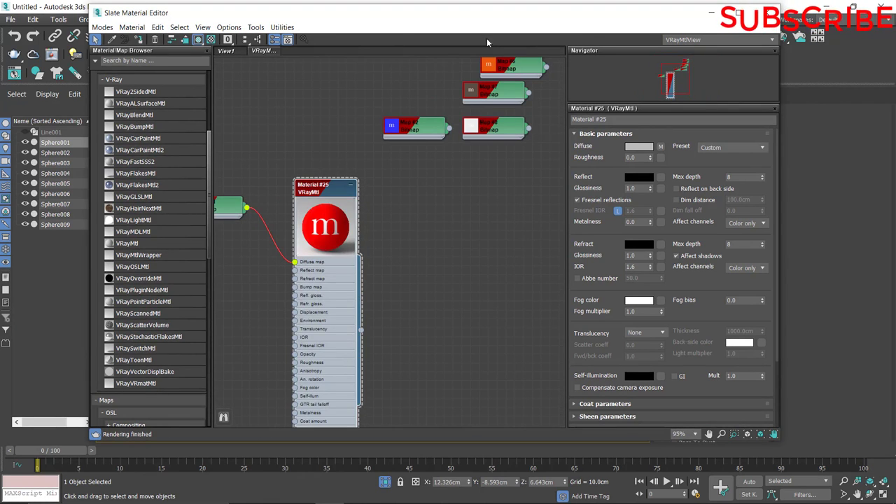
Step: Set the reflection colour to grey with a Value of 200
click(629, 190)
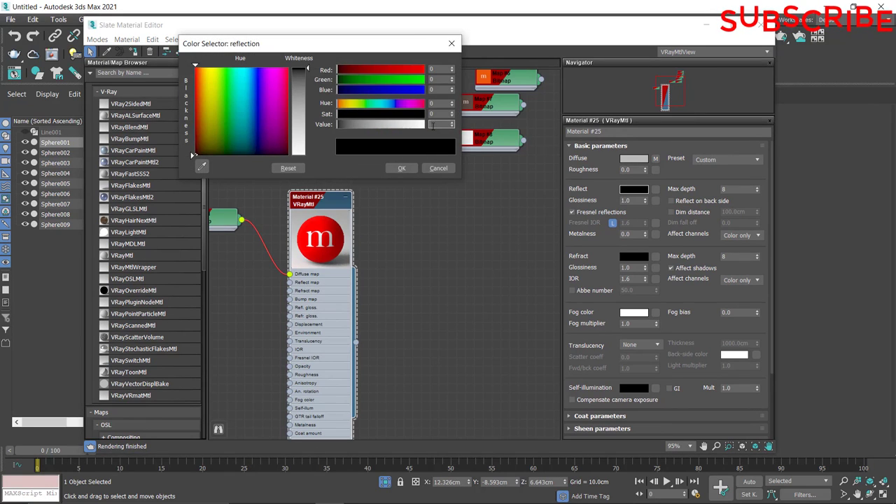
text(200)
key(Return)
click(401, 168)
Step: Set Reflect Glossiness to 0.75 and fine-tune the reflection colour's brightness
click(634, 201)
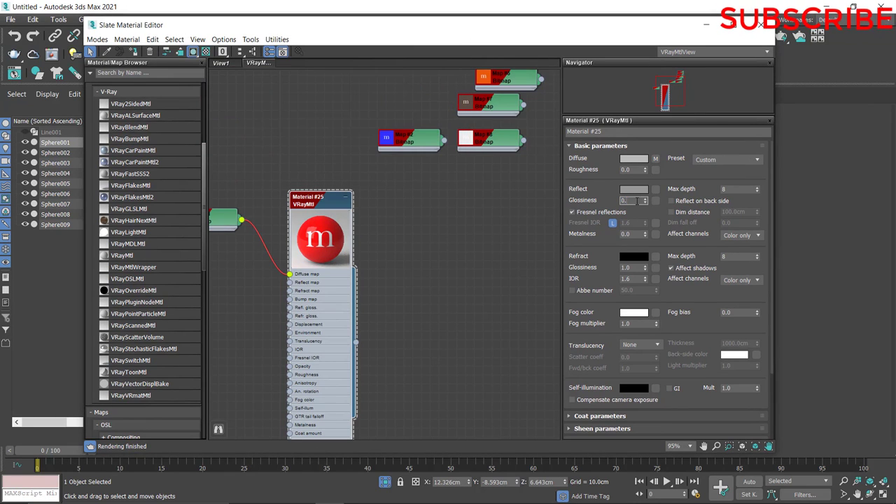
scroll(312, 235, up, 5)
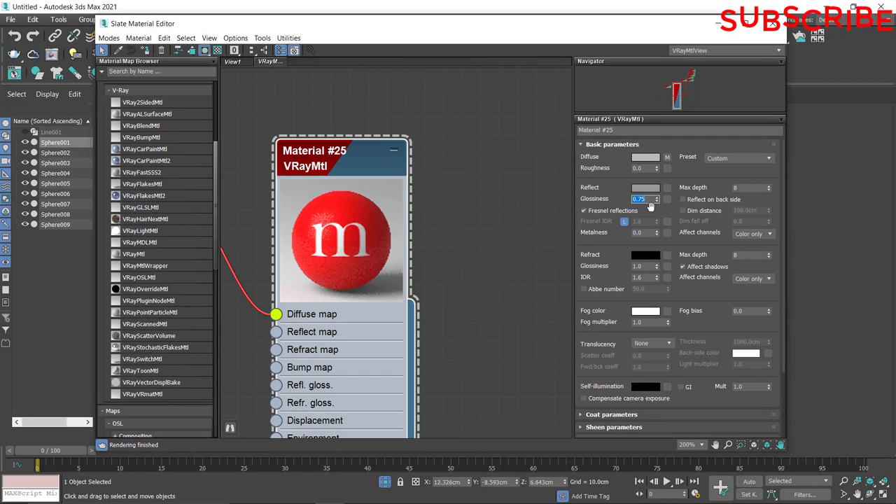
click(353, 154)
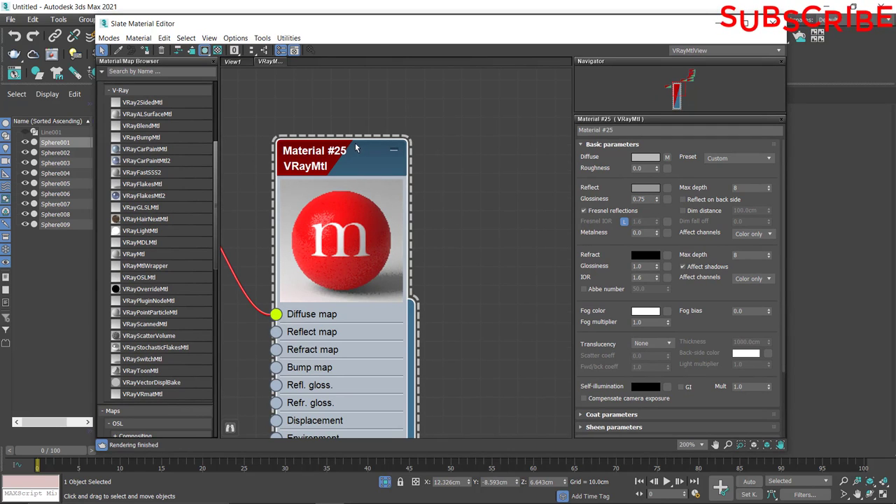
click(645, 188)
click(440, 125)
text(75)
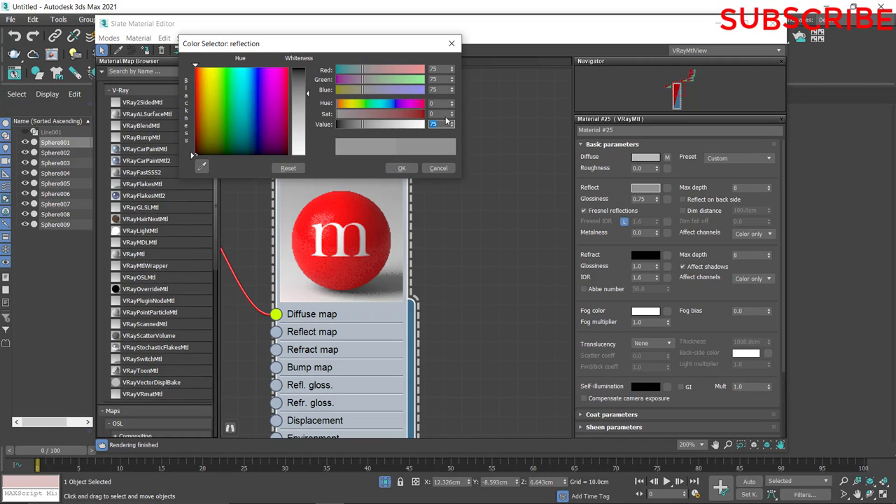
key(Return)
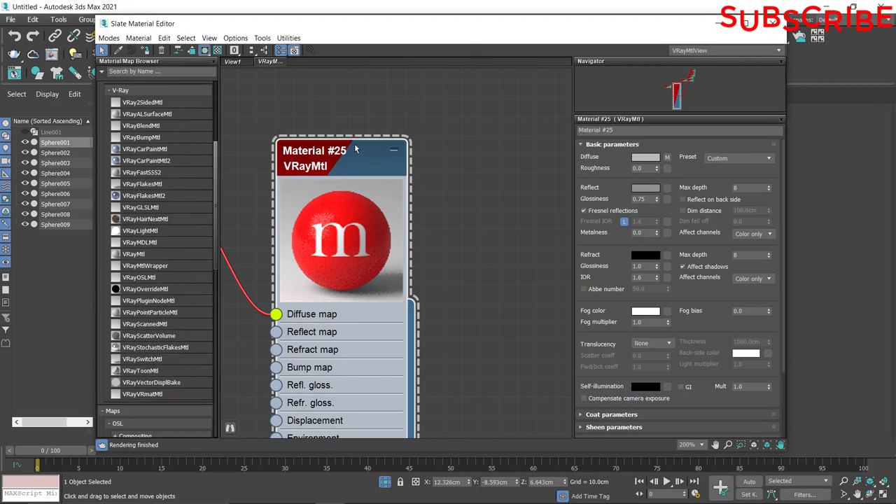
Step: Shift-drag clones of Material #25 into a row beside the original, placing the blue map nearby
drag(444, 27, 432, 29)
scroll(366, 250, down, 2)
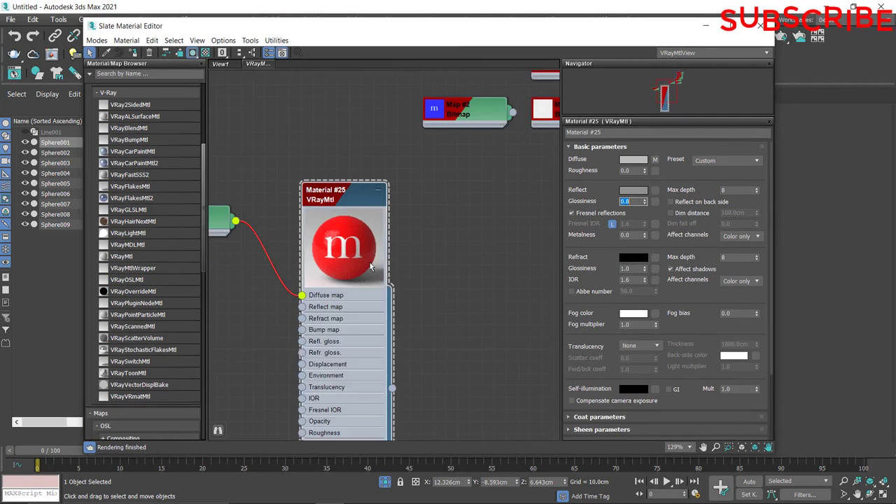
scroll(366, 250, down, 3)
scroll(380, 343, down, 2)
shift+drag(334, 208, 411, 208)
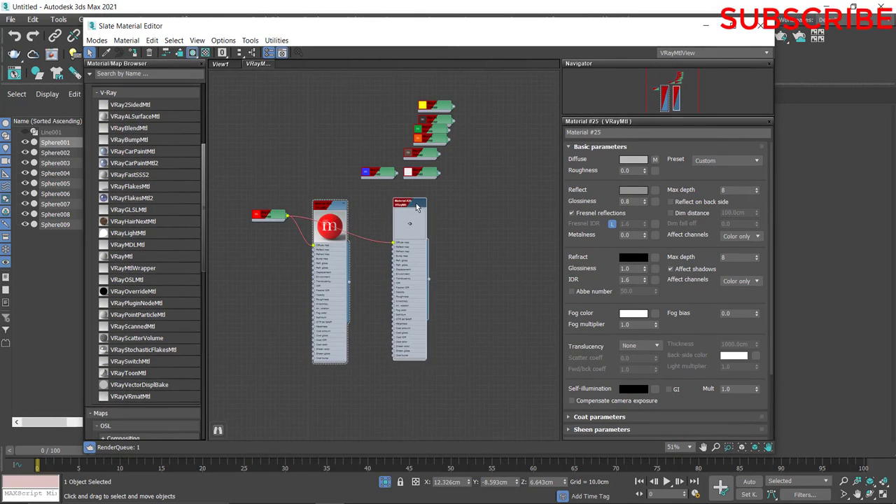
scroll(390, 254, up, 4)
drag(401, 160, 435, 160)
drag(371, 105, 362, 213)
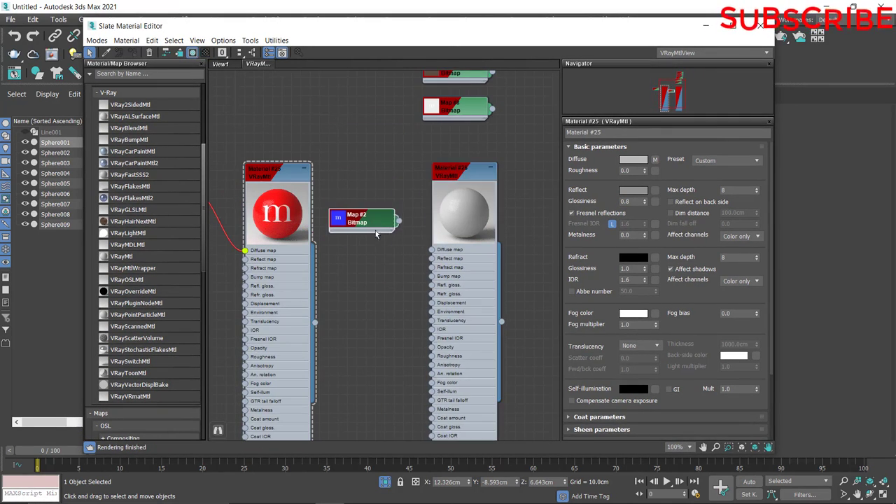
scroll(392, 210, down, 3)
shift+drag(318, 160, 444, 161)
Step: Duplicate the materials into a second row of clones and recentre the node view
scroll(464, 197, down, 4)
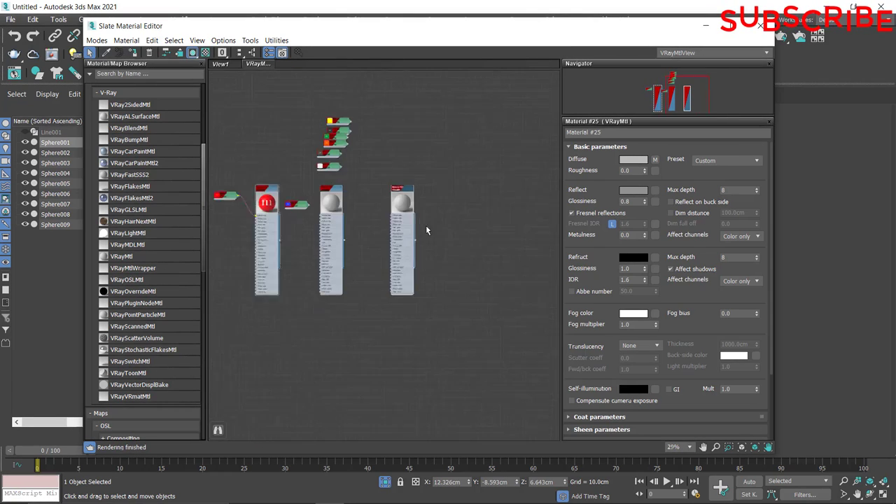
mouse_move(346, 193)
shift+mouse_down()
mouse_move(345, 303)
mouse_move(294, 303)
shift+mouse_up()
scroll(320, 227, up, 4)
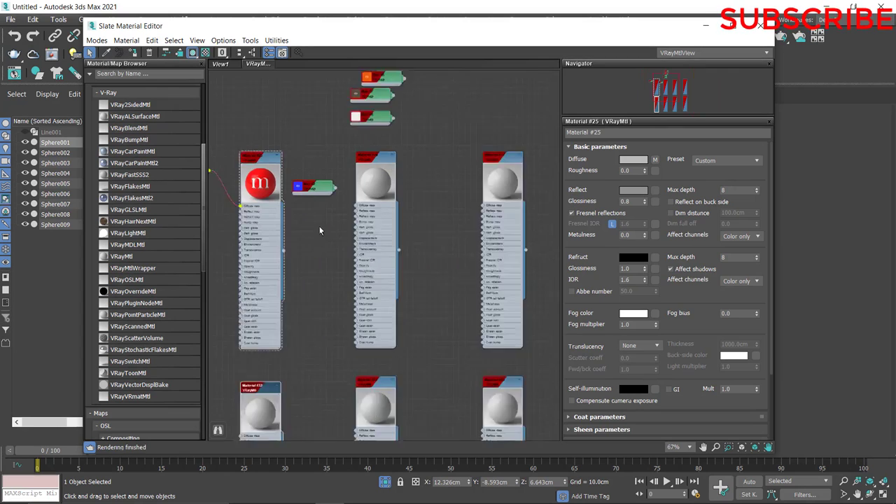
scroll(320, 226, up, 3)
middle_drag(423, 206, 393, 222)
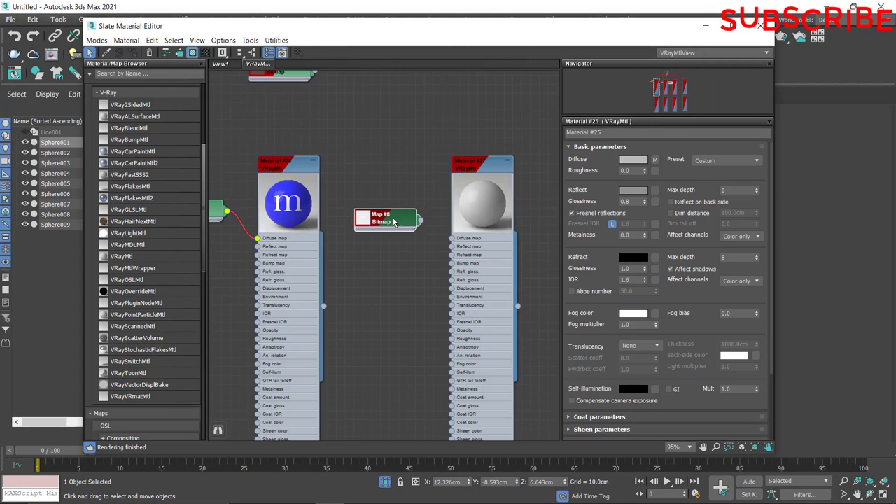
scroll(267, 158, down, 3)
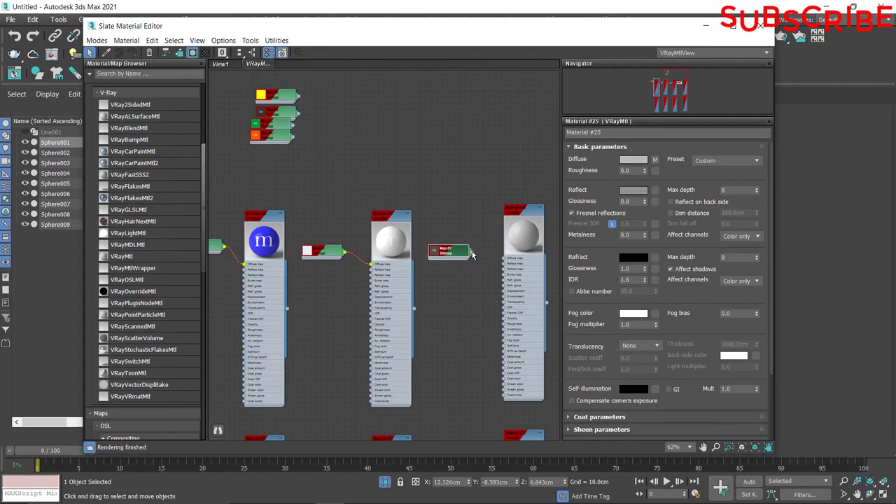
scroll(502, 261, down, 2)
middle_drag(242, 326, 295, 276)
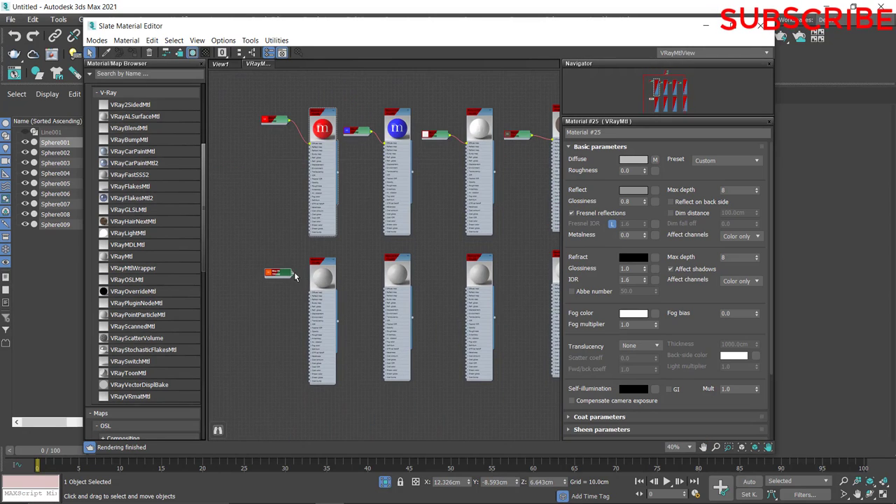
scroll(366, 166, down, 2)
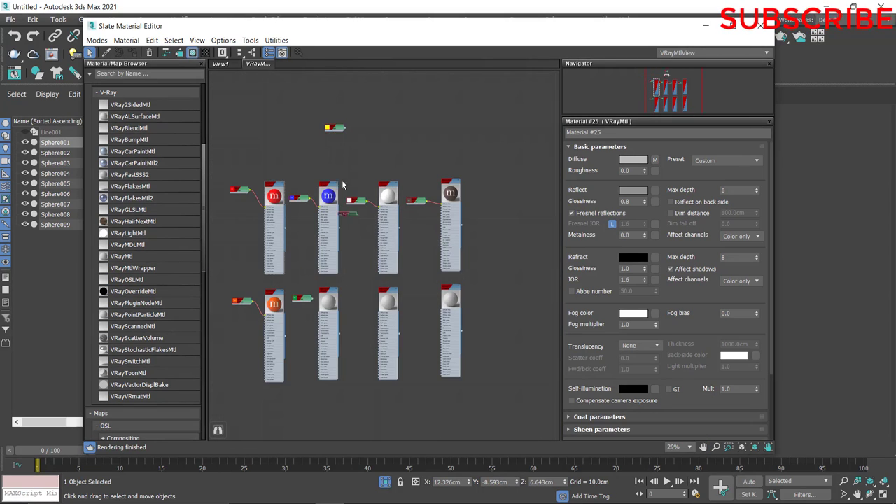
scroll(296, 310, up, 5)
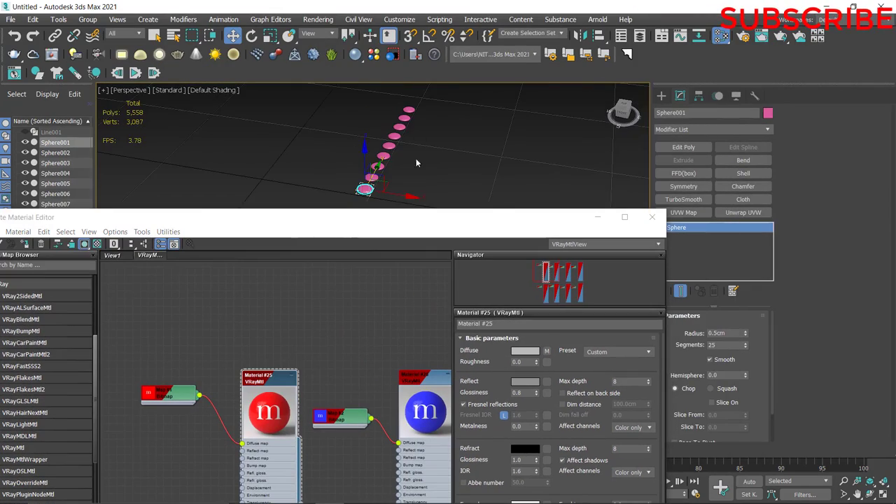
Step: Assign Material #26 and the yellow candy material to the fourth and fifth spheres
drag(140, 220, 184, 203)
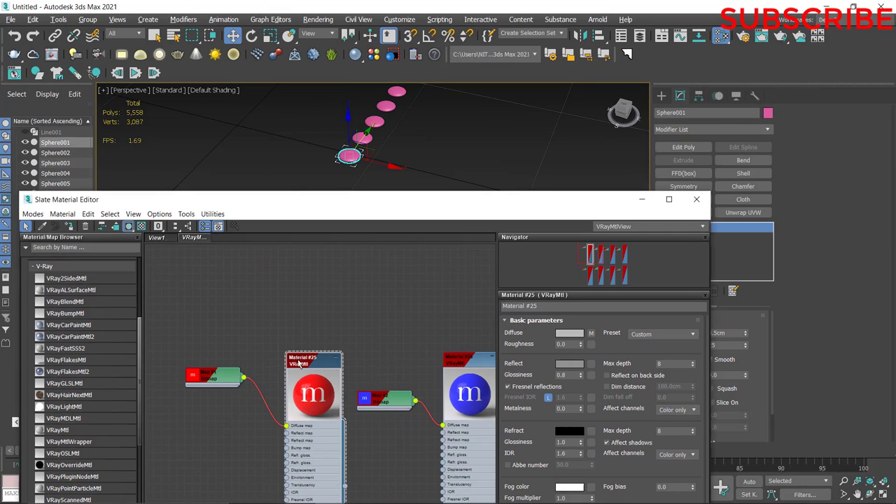
click(69, 228)
click(391, 161)
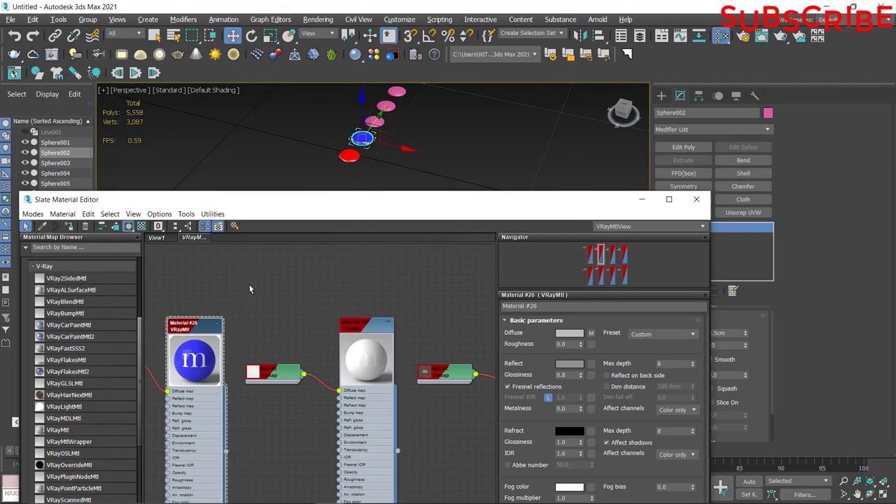
alt+middle_drag(423, 131, 364, 136)
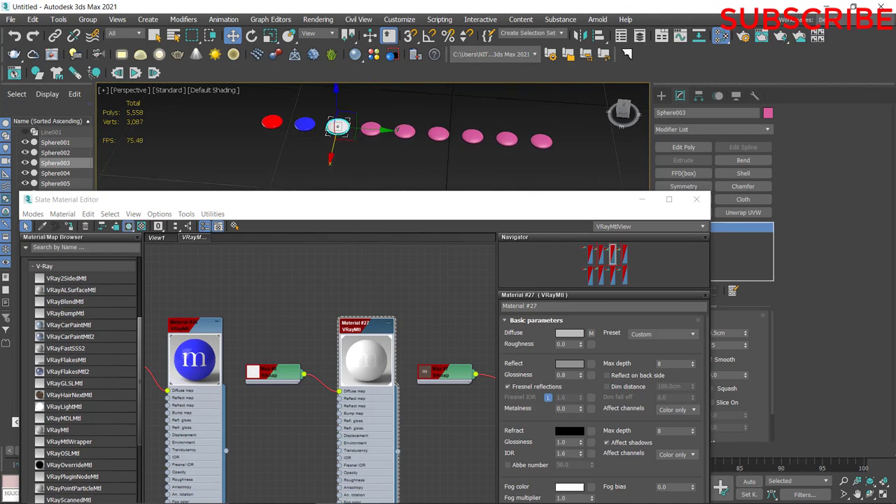
click(375, 133)
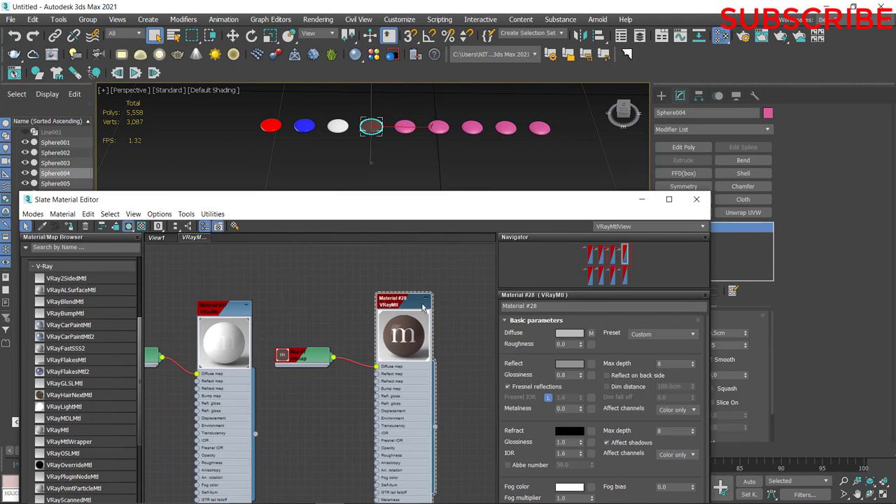
double_click(415, 396)
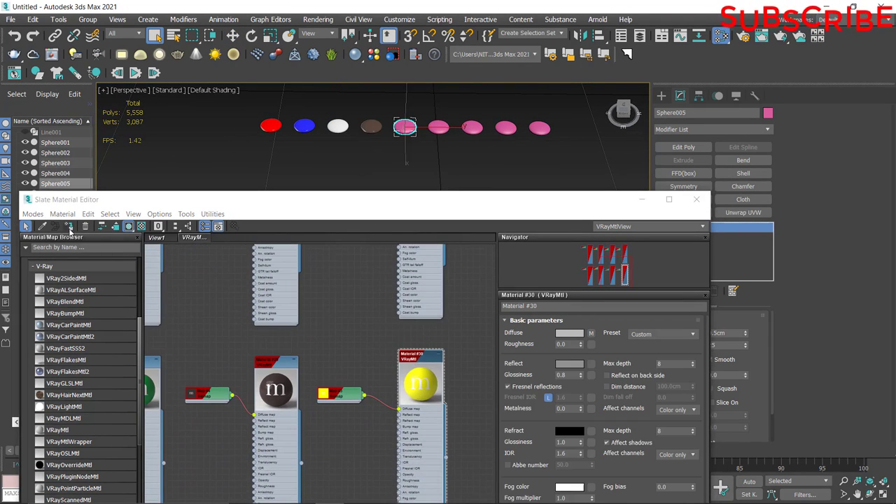
click(70, 227)
Step: Assign the dark brown, green and orange candy materials to the sixth, seventh and eighth spheres
double_click(384, 350)
click(438, 127)
middle_drag(173, 310, 261, 310)
double_click(332, 340)
click(472, 127)
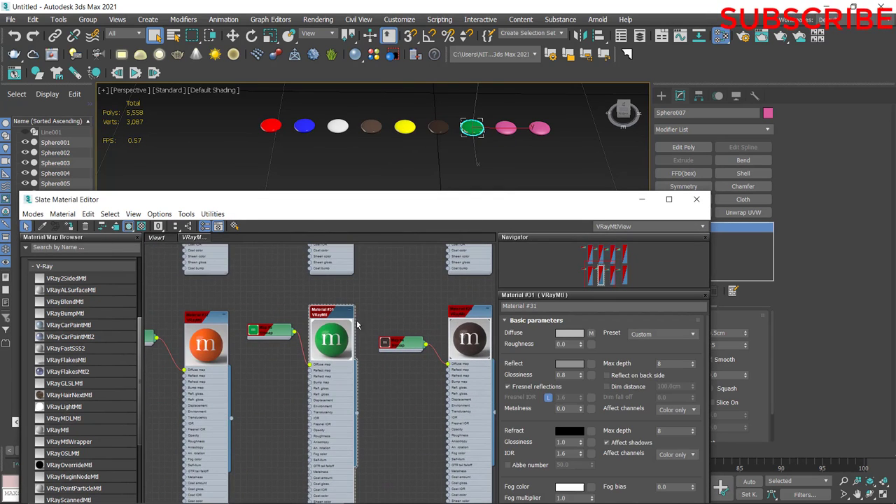
middle_drag(357, 324, 427, 306)
double_click(276, 326)
click(505, 128)
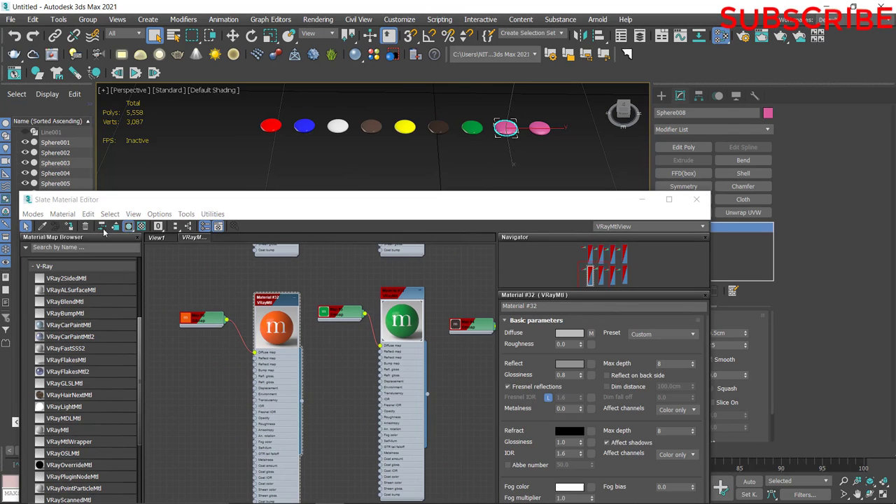
scroll(323, 350, down, 3)
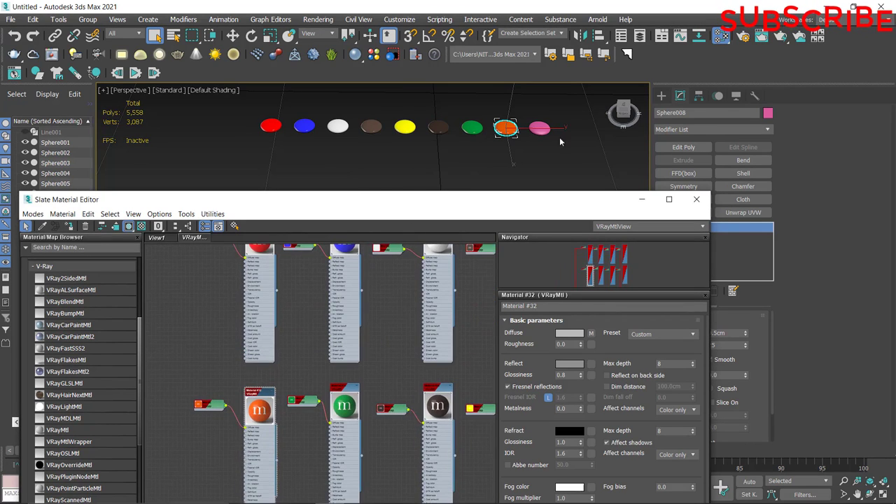
middle_drag(293, 324, 293, 226)
Step: Close the material editor and add planar UVW Map modifiers to the red and blue candies
click(697, 199)
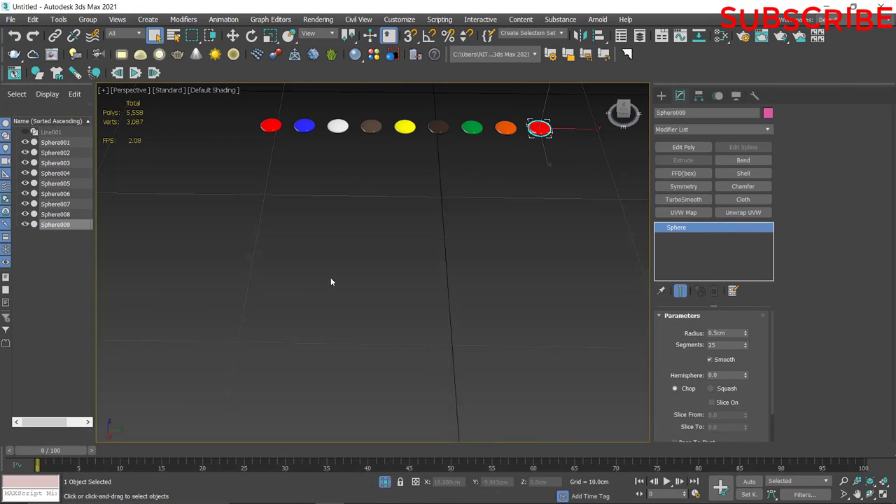
alt+middle_drag(330, 277, 358, 345)
click(683, 213)
mouse_move(378, 308)
alt+middle_down()
mouse_move(387, 331)
mouse_move(393, 294)
alt+middle_up()
scroll(387, 331, up, 5)
scroll(186, 298, down, 3)
mouse_move(186, 298)
alt+middle_down()
mouse_move(337, 379)
mouse_move(257, 290)
alt+middle_up()
click(257, 291)
click(683, 212)
Step: Add UVW Map modifiers to the white, brown and yellow candies
click(320, 249)
click(683, 212)
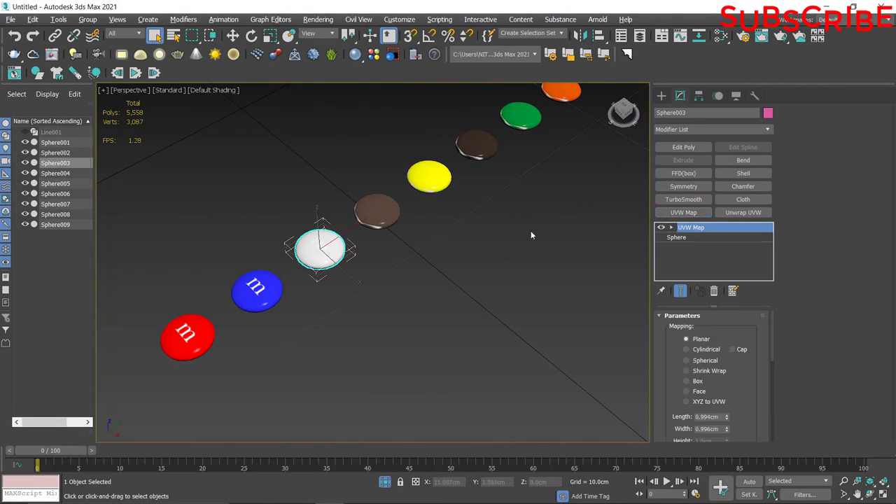
click(378, 210)
click(683, 212)
mouse_move(378, 273)
alt+middle_down()
mouse_move(415, 251)
mouse_move(378, 274)
alt+middle_up()
click(299, 243)
click(684, 212)
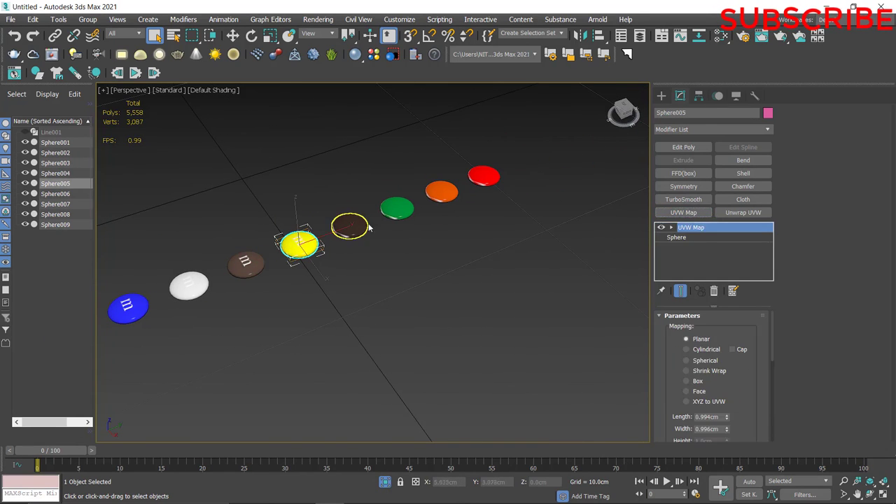
Step: Add UVW Map modifiers to the dark brown, green, orange and last red candies
click(349, 224)
click(397, 208)
click(683, 212)
click(441, 191)
click(683, 212)
click(484, 176)
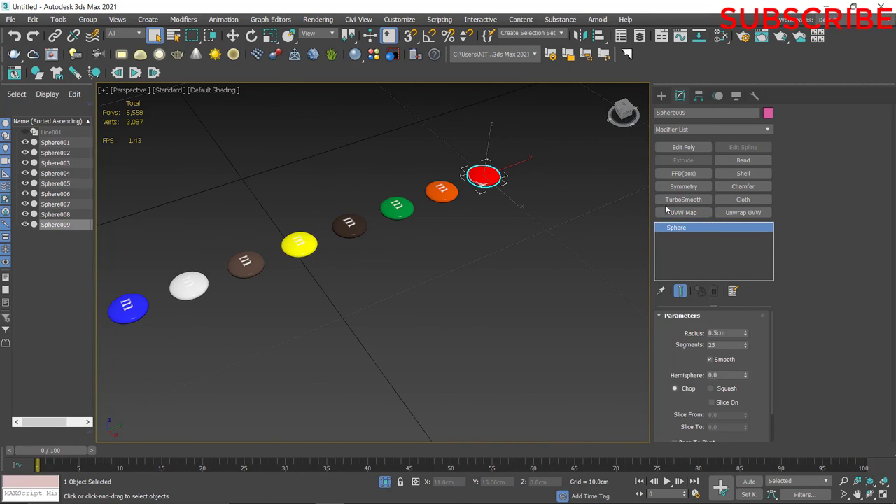
click(684, 212)
mouse_move(420, 294)
alt+middle_down()
mouse_move(377, 318)
mouse_move(376, 297)
alt+middle_up()
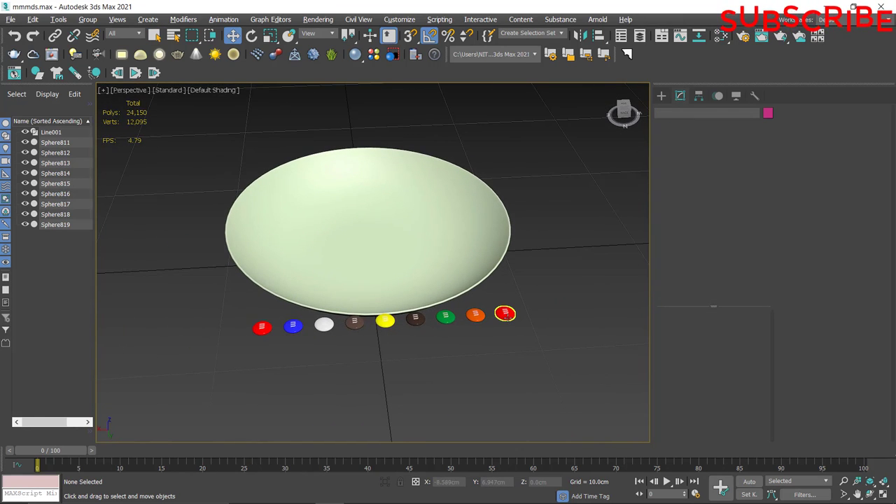
Step: Delete the extra red candy and isolate the remaining eight candies
click(506, 313)
key(Delete)
alt+middle_drag(500, 348, 488, 343)
drag(511, 386, 418, 197)
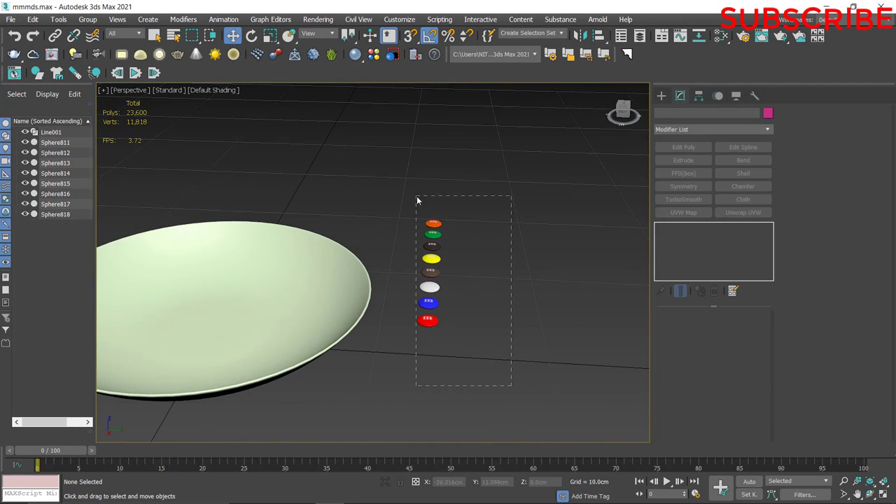
mouse_move(540, 304)
alt+middle_down()
mouse_move(490, 335)
mouse_move(406, 344)
mouse_move(505, 257)
alt+middle_up()
key(alt+q)
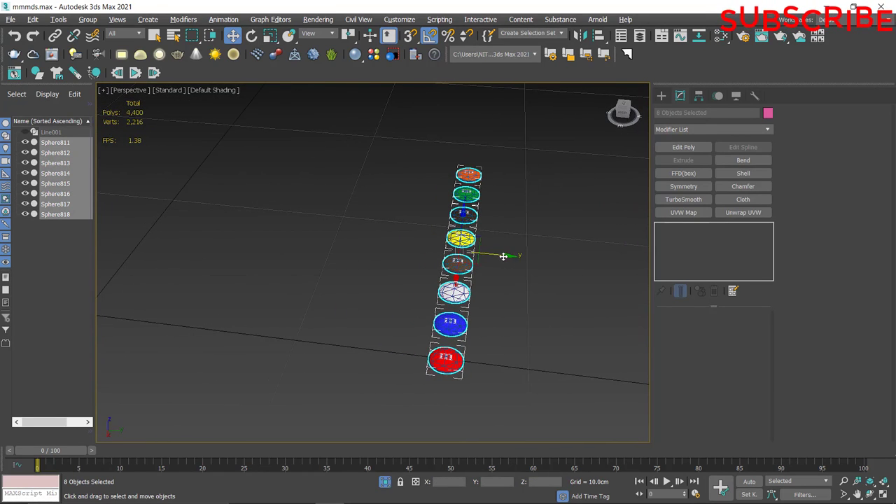
Step: Clone the row of eight candies into a 64-candy grid, then clone that grid
shift+drag(504, 257, 467, 267)
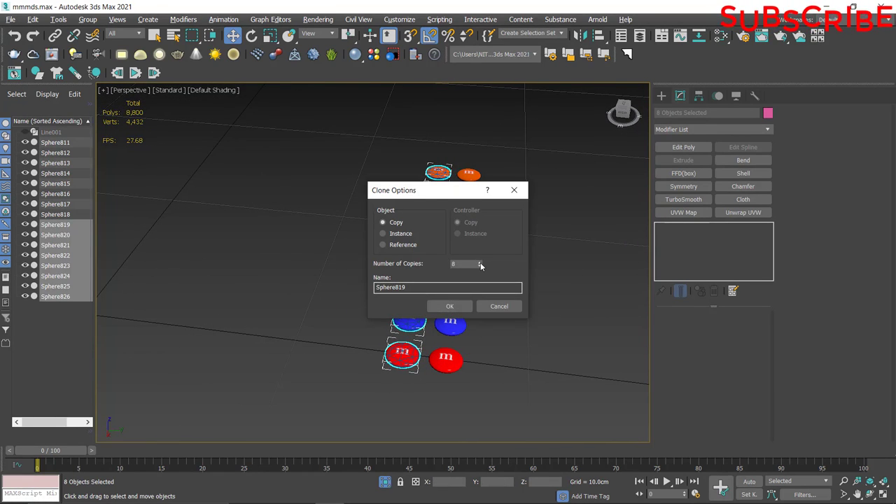
key(Return)
scroll(350, 266, down, 3)
drag(170, 160, 505, 355)
scroll(342, 346, up, 1)
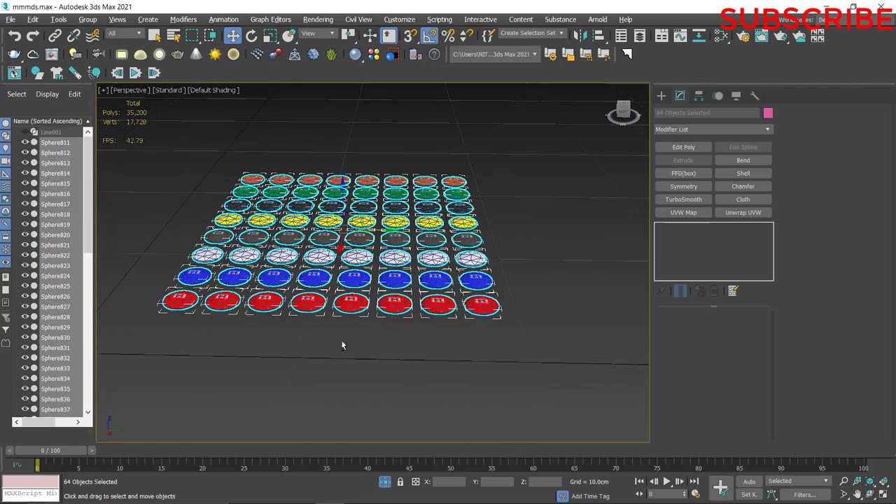
shift+drag(342, 301, 364, 308)
click(448, 305)
mouse_move(448, 306)
alt+middle_down()
mouse_move(299, 313)
mouse_move(350, 322)
mouse_move(309, 363)
mouse_move(238, 368)
mouse_move(372, 191)
alt+middle_up()
Step: Clone the candy layer and rotate the grid 90° so it lies flat
key(w)
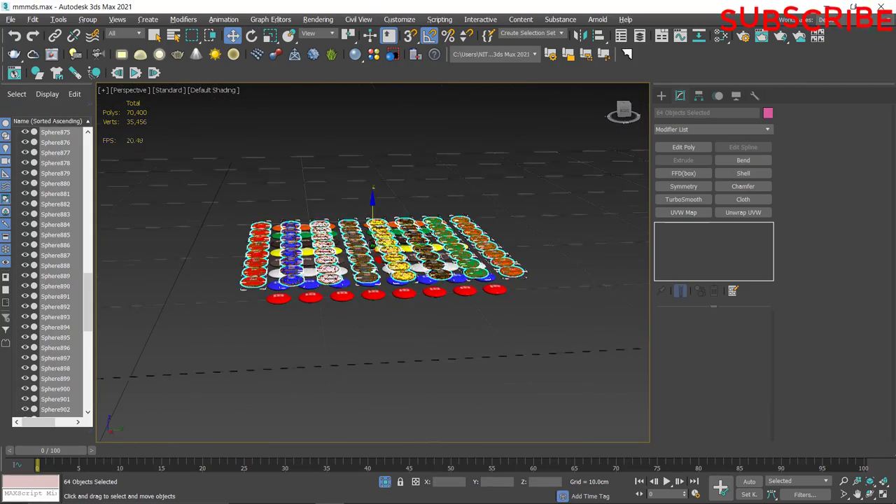
shift+drag(372, 192, 372, 196)
click(440, 306)
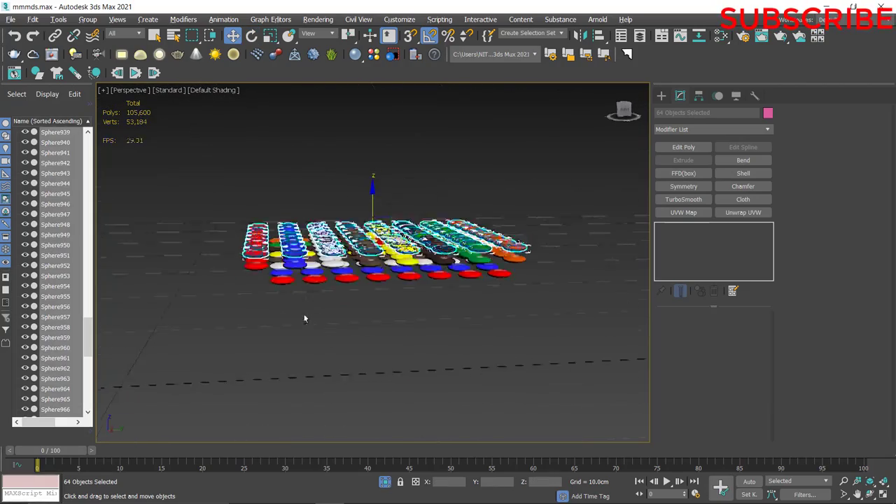
key(e)
alt+middle_drag(304, 316, 316, 341)
drag(355, 253, 310, 261)
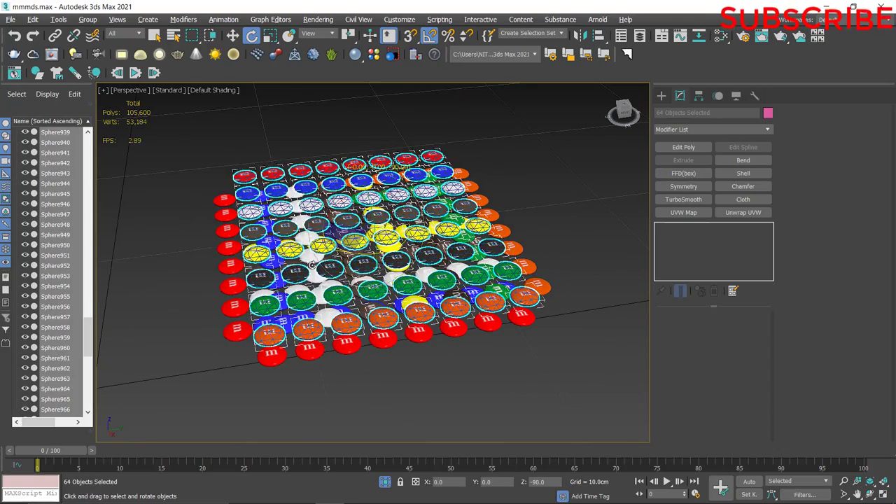
Step: Clone the grid upward into a new layer, then clone the upper layers upward again
alt+middle_drag(312, 265, 313, 294)
alt+middle_drag(481, 371, 420, 294)
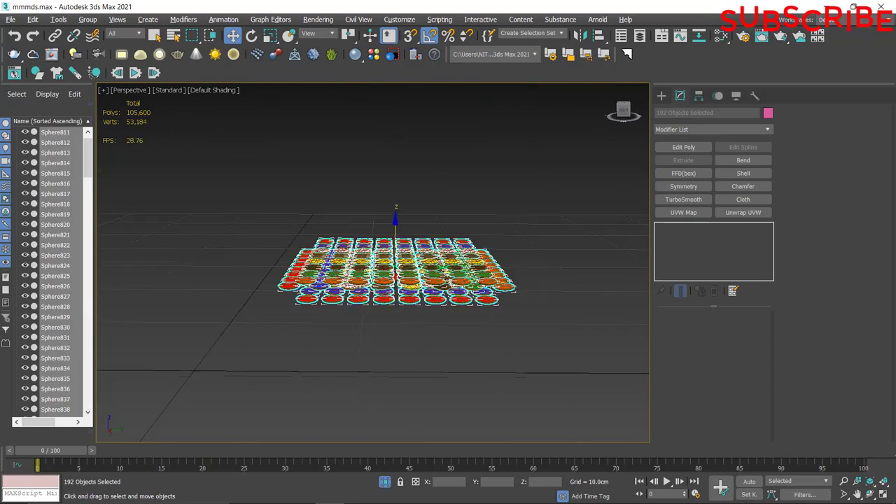
shift+drag(390, 221, 389, 188)
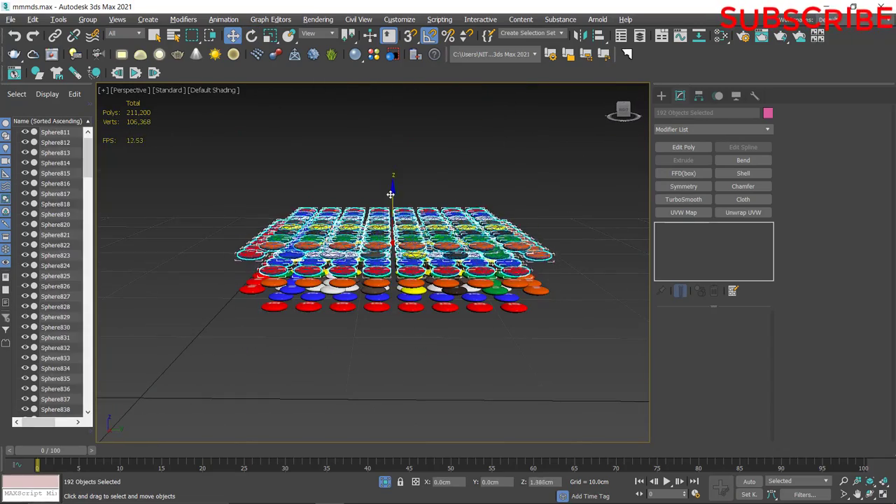
click(451, 304)
alt+middle_drag(398, 306, 410, 402)
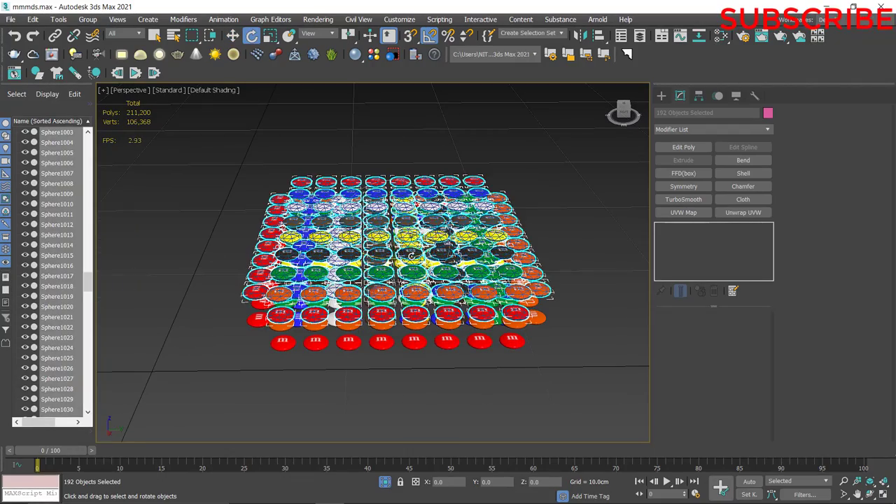
alt+middle_drag(413, 256, 413, 203)
drag(225, 168, 554, 336)
shift+drag(406, 217, 407, 158)
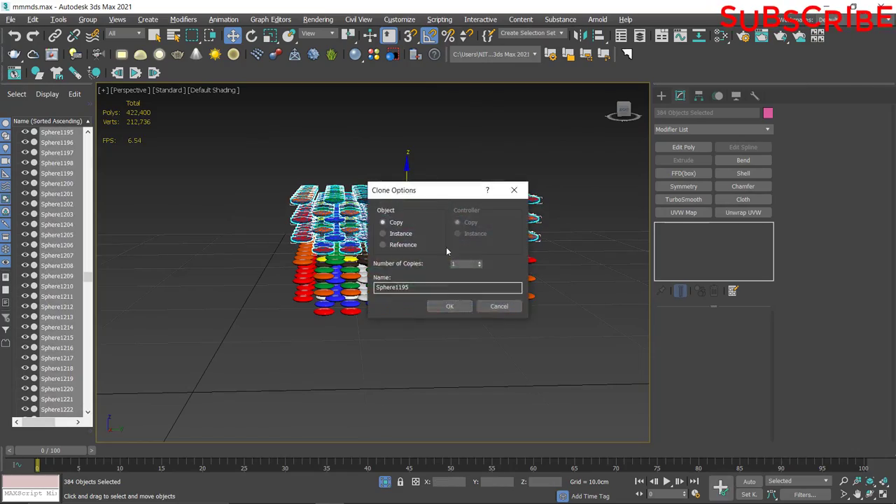
click(451, 303)
Step: Rotate the upper candy layers 180° around Z
middle_drag(401, 352, 403, 331)
key(f)
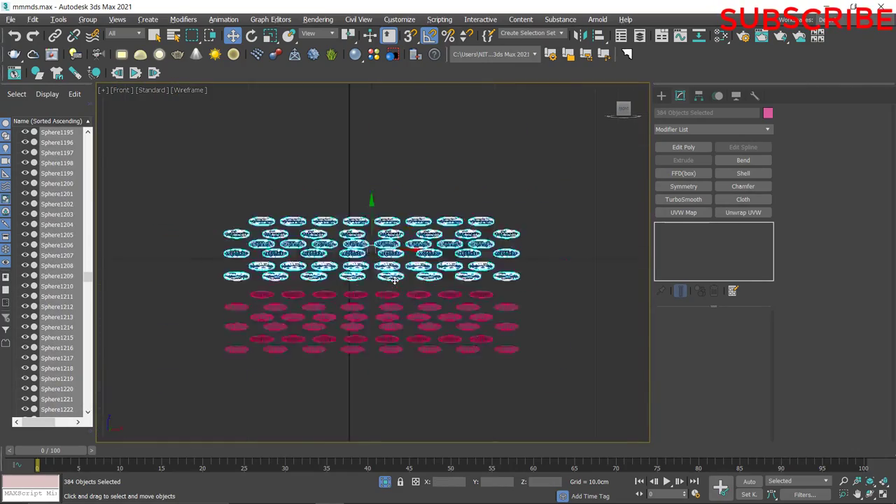
scroll(350, 183, up, 3)
key(p)
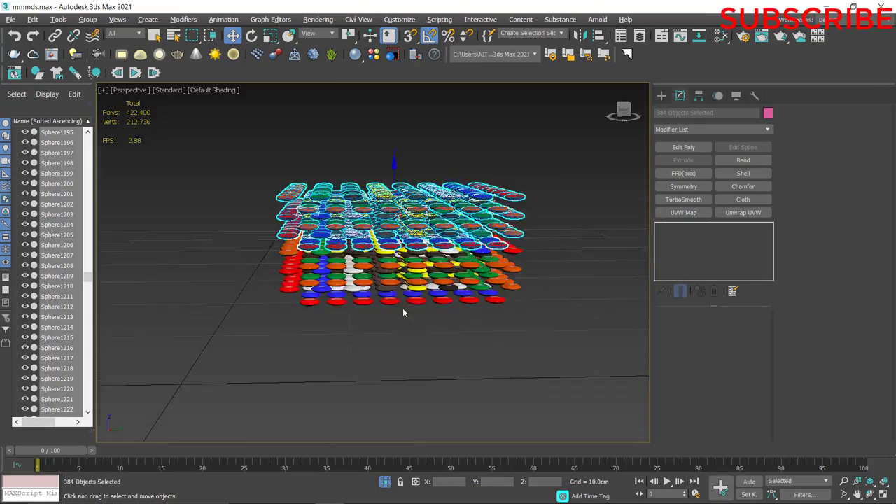
scroll(403, 308, up, 5)
mouse_move(403, 308)
alt+middle_down()
mouse_move(406, 329)
mouse_move(392, 308)
mouse_move(405, 222)
alt+middle_up()
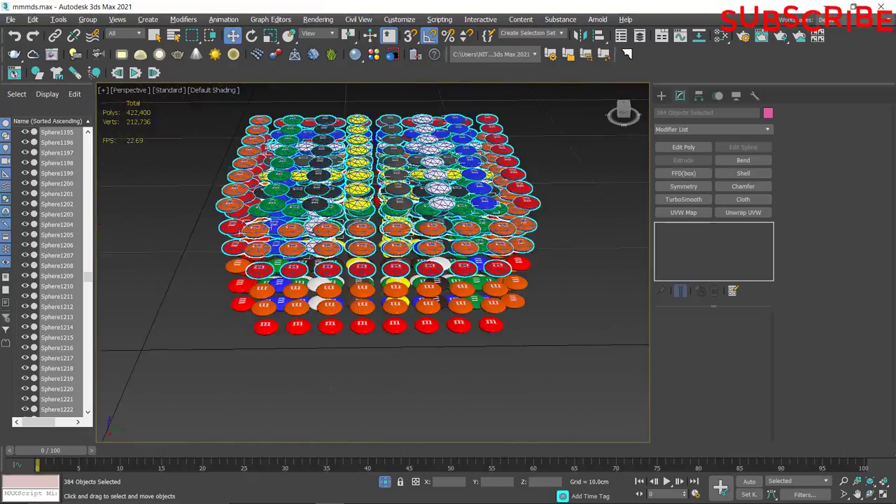
key(e)
drag(405, 221, 295, 205)
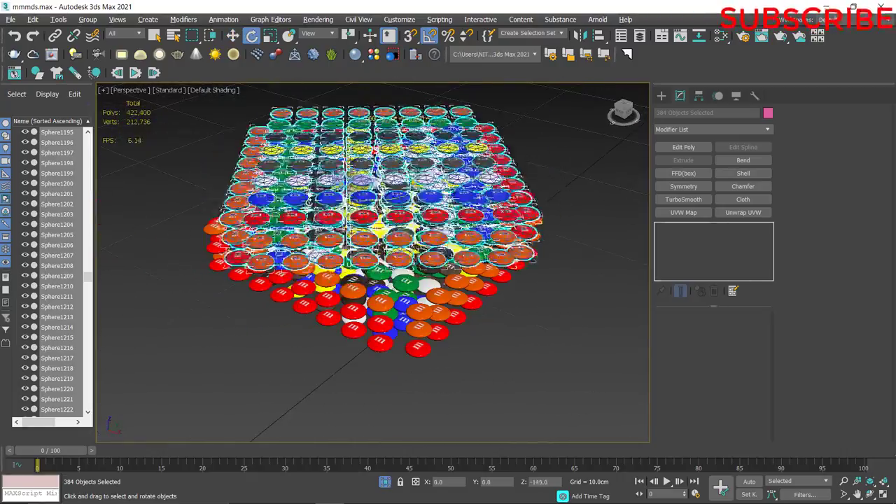
Step: Select every candy and Shift-drag a copy of the block above the original in Front view
mouse_move(295, 205)
alt+middle_down()
mouse_move(364, 224)
mouse_move(567, 328)
alt+middle_up()
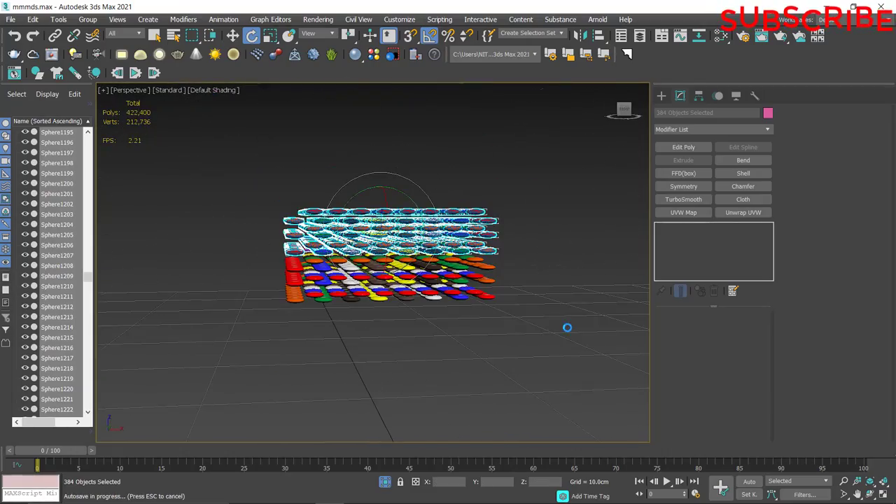
key(ctrl+a)
alt+middle_drag(435, 330, 420, 294)
key(w)
key(f)
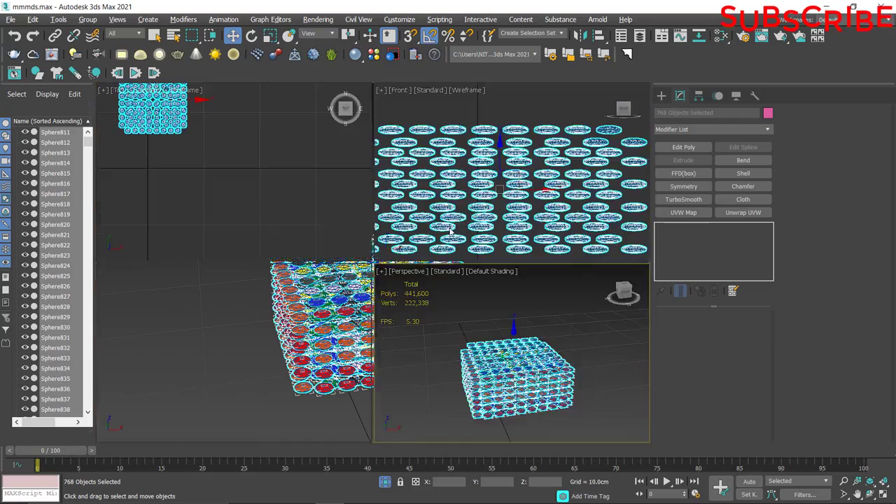
key(p)
key(alt+w)
key(alt+w)
scroll(347, 315, up, 3)
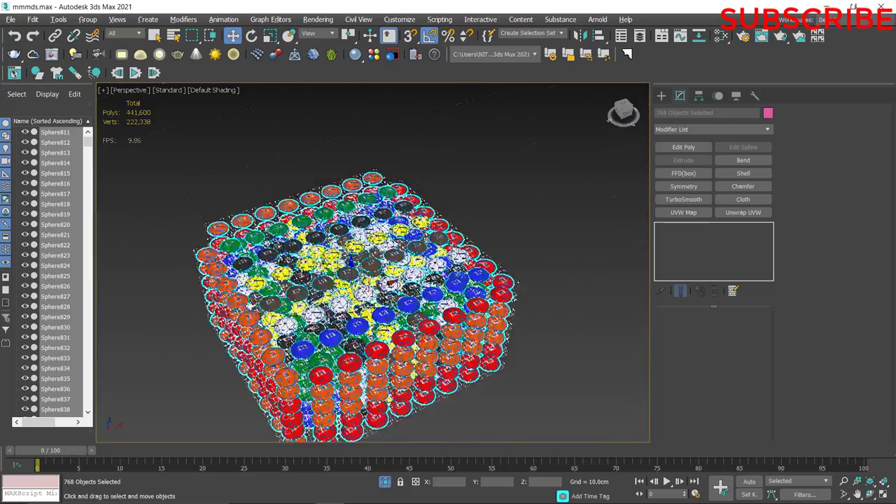
key(alt+w)
key(f)
key(alt+w)
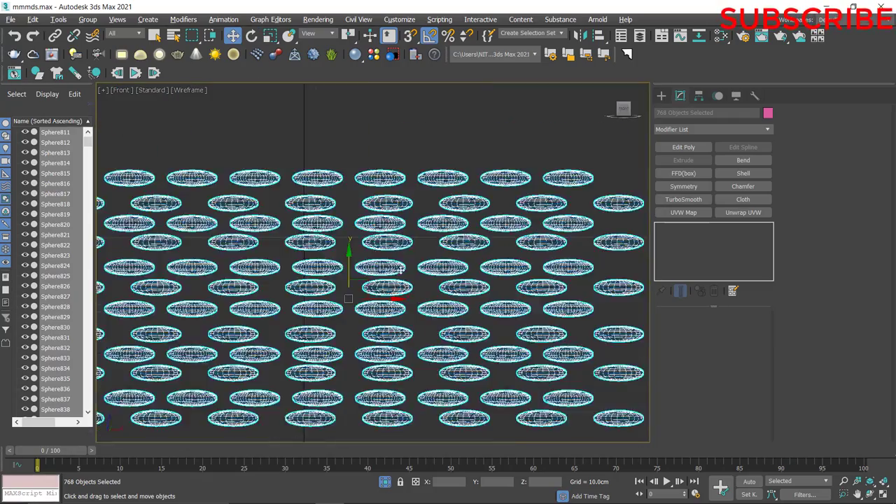
scroll(382, 242, down, 3)
shift+drag(384, 242, 387, 147)
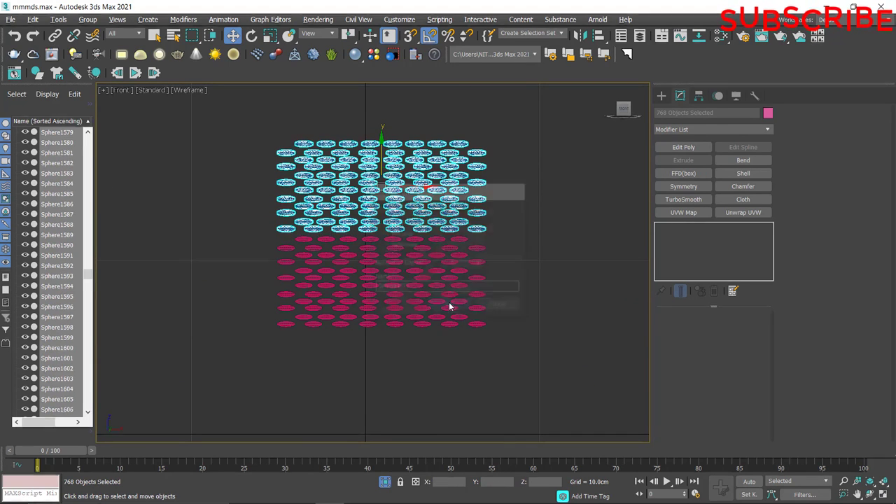
Step: Spin the copied candy layer around the vertical Z axis
key(alt+w)
right_click(433, 347)
key(alt+w)
key(e)
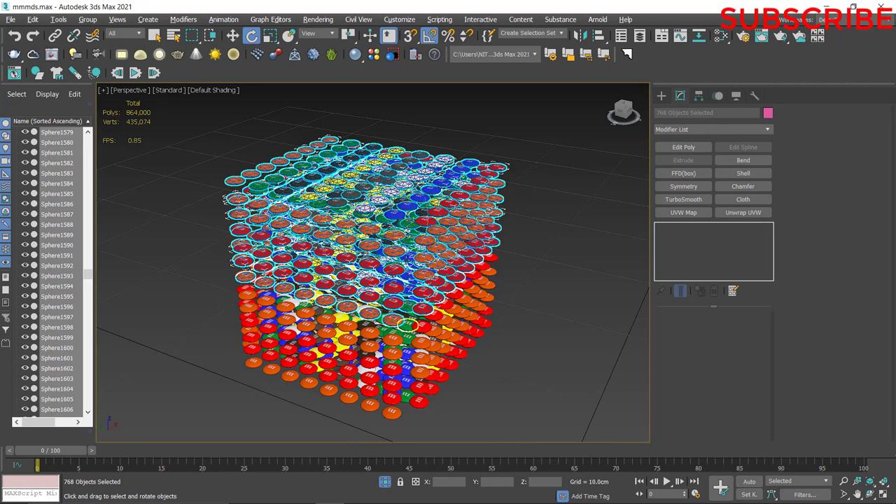
drag(364, 245, 336, 251)
key(w)
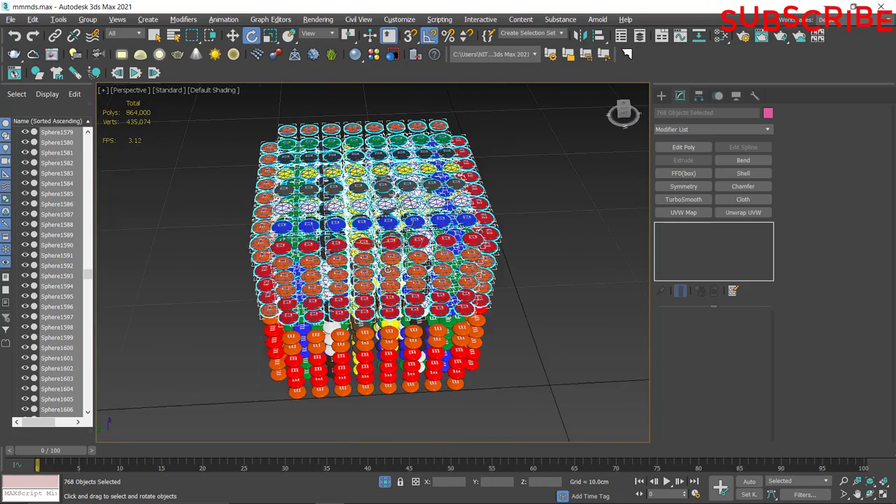
key(alt+w)
right_click(462, 231)
key(alt+w)
Step: Check an edge candy in Front view, then frame all candies in the Left viewport
scroll(454, 240, up, 3)
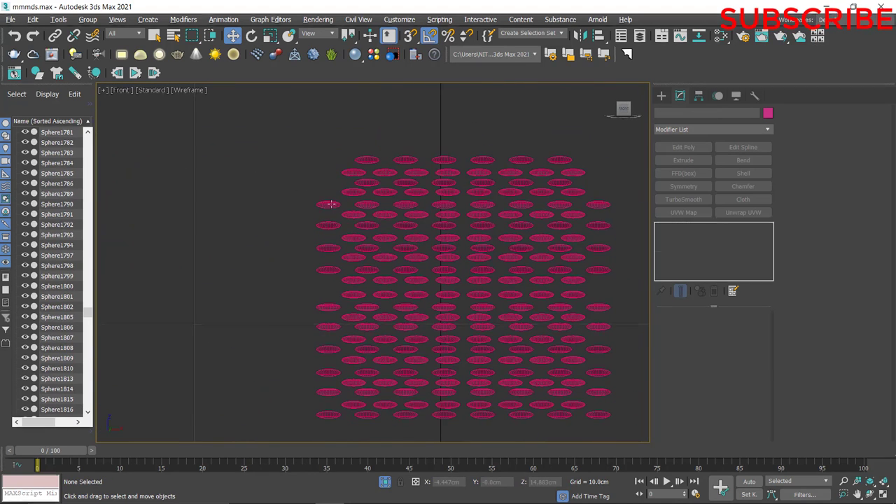
click(328, 225)
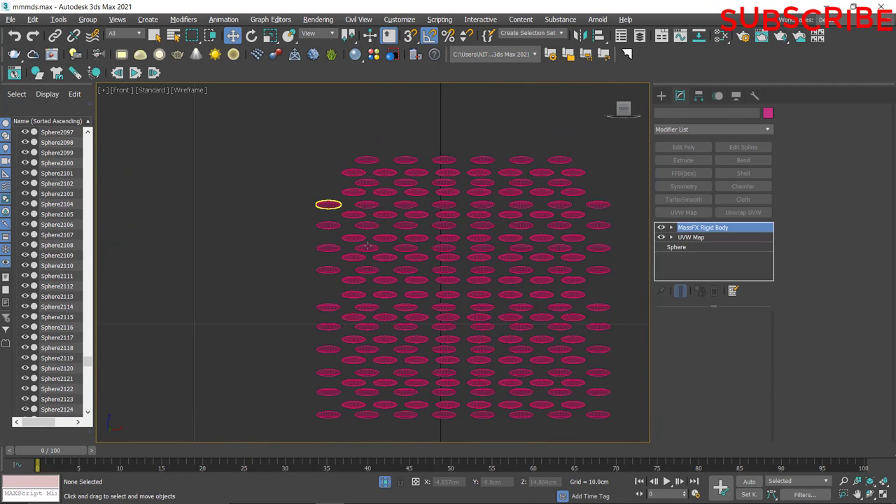
middle_drag(292, 250, 232, 247)
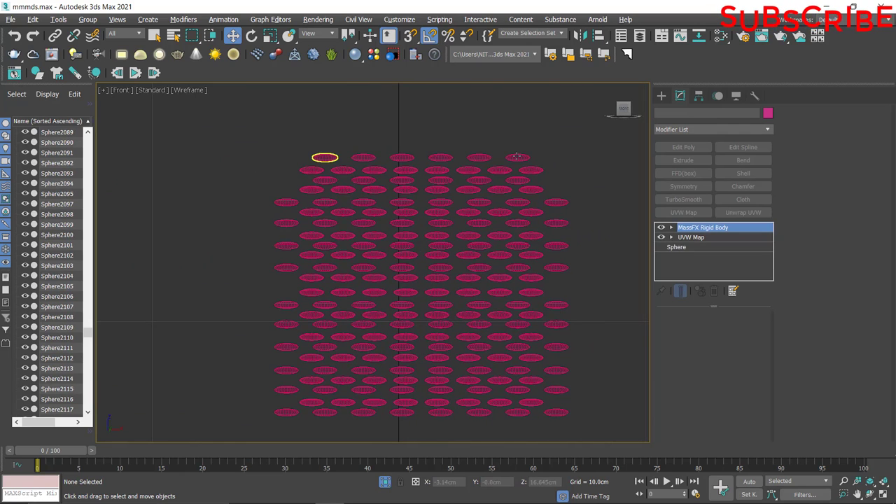
middle_drag(435, 267, 396, 267)
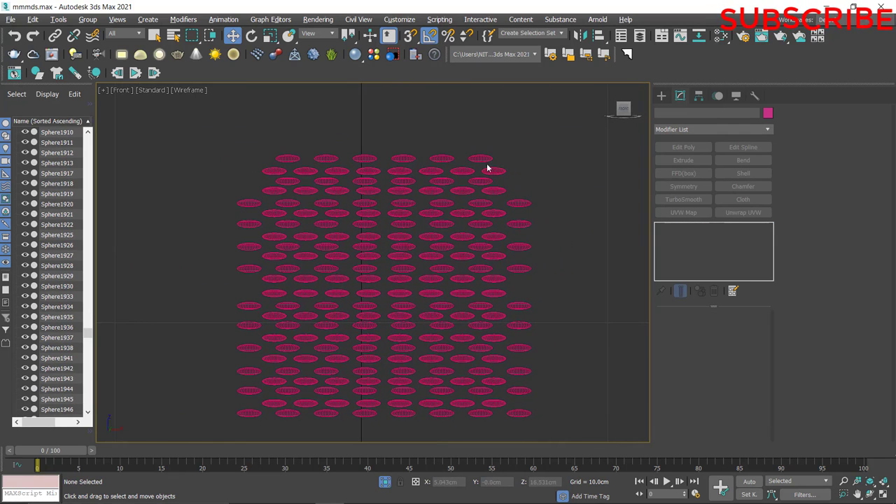
key(alt+w)
click(316, 330)
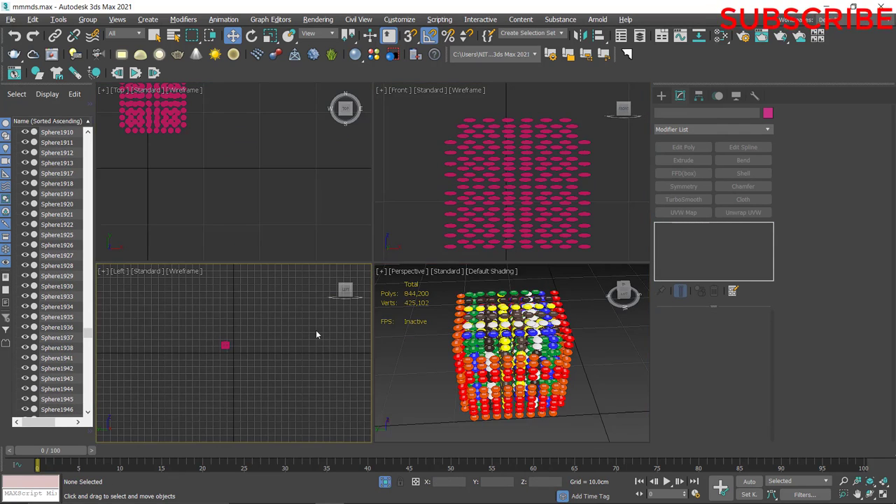
key(z)
Step: Marquee-select and delete the four groups of stray candies along the stack's top edges
drag(149, 290, 166, 303)
key(Delete)
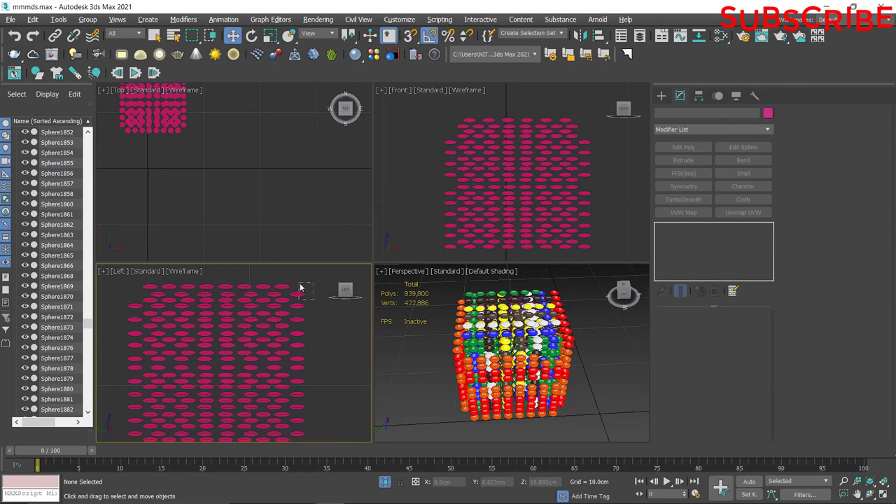
drag(314, 298, 301, 287)
key(Delete)
mouse_move(125, 292)
mouse_down()
mouse_move(160, 304)
mouse_move(155, 297)
mouse_up()
key(Delete)
key(Delete)
drag(290, 282, 308, 294)
key(Delete)
click(432, 343)
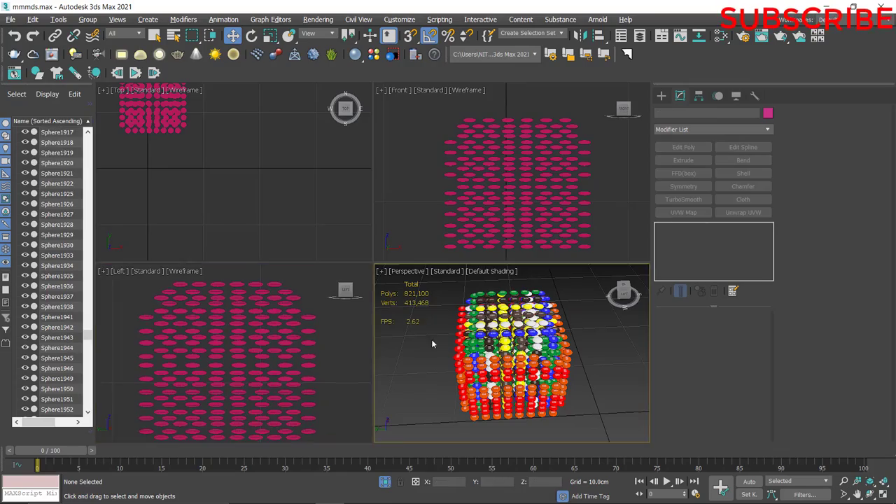
key(alt+w)
mouse_move(432, 343)
alt+middle_down()
mouse_move(363, 446)
mouse_move(268, 222)
alt+middle_up()
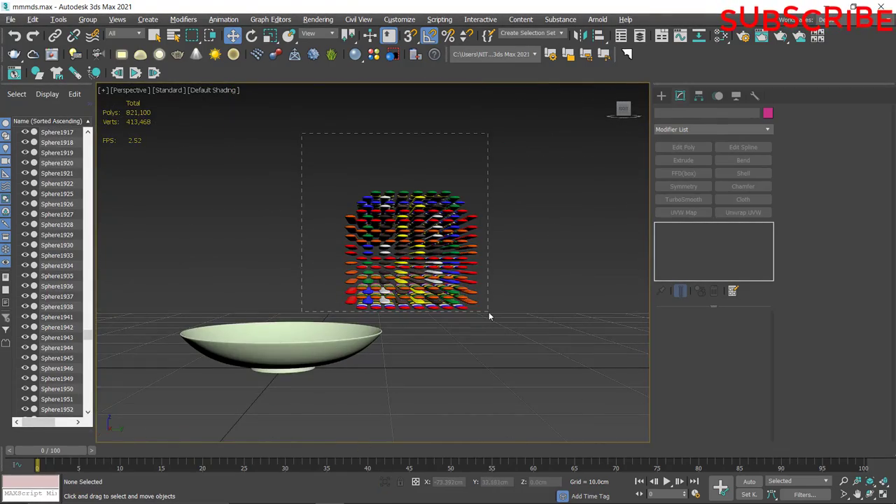
Step: Select the whole candy stack, move it over the plate and centre it in Top view
drag(489, 317, 489, 315)
alt+middle_drag(399, 326, 481, 342)
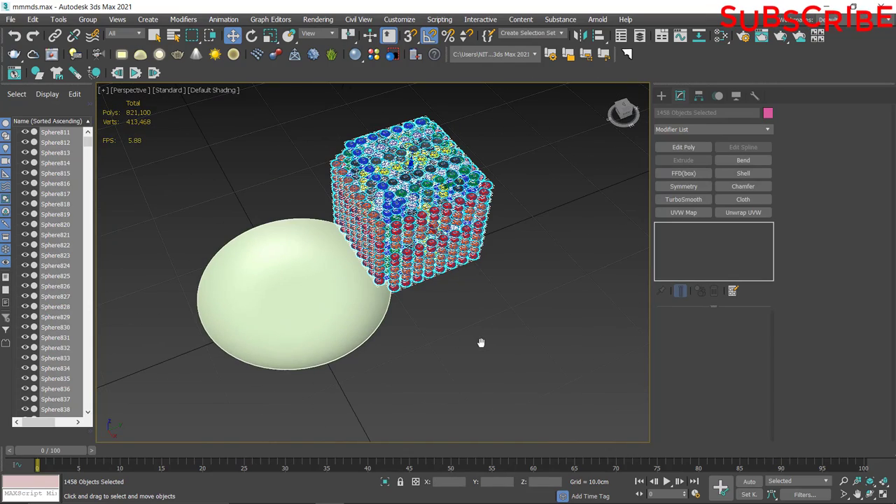
drag(394, 189, 269, 235)
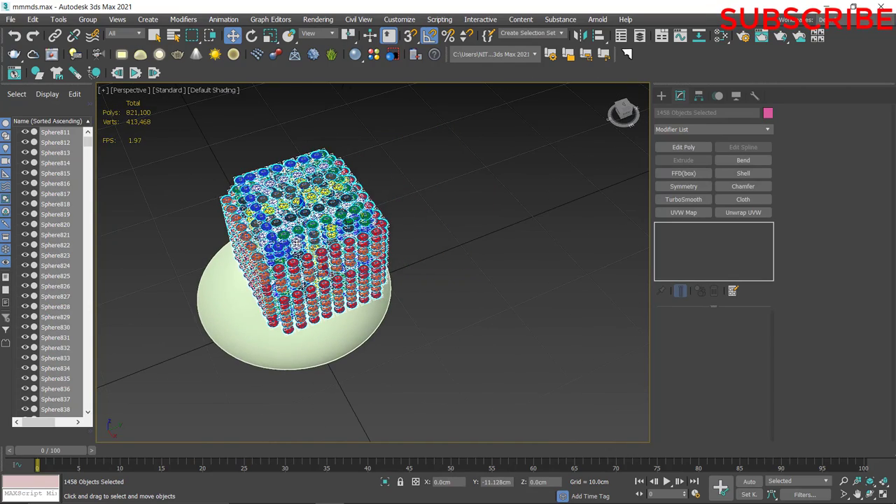
key(alt+w)
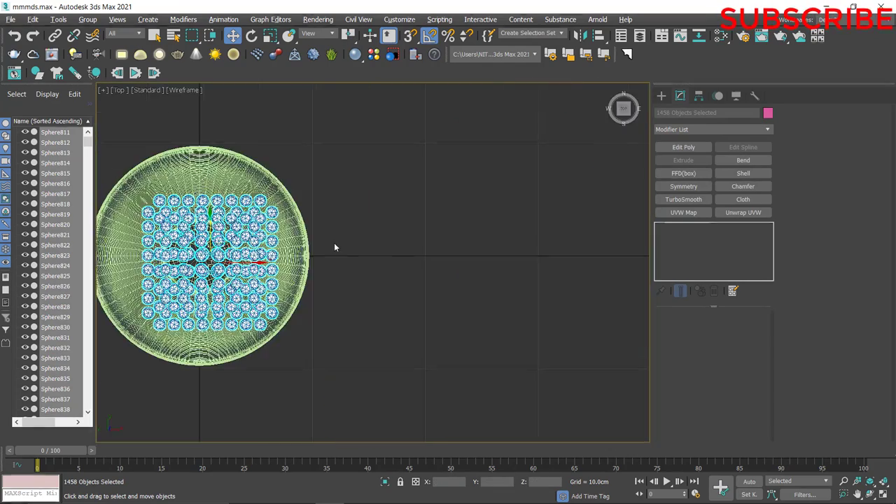
drag(252, 263, 239, 266)
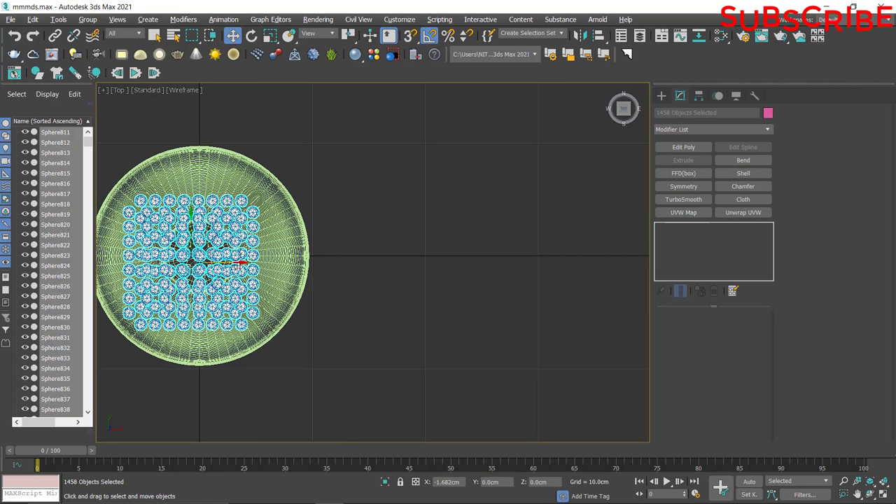
middle_drag(382, 312, 336, 295)
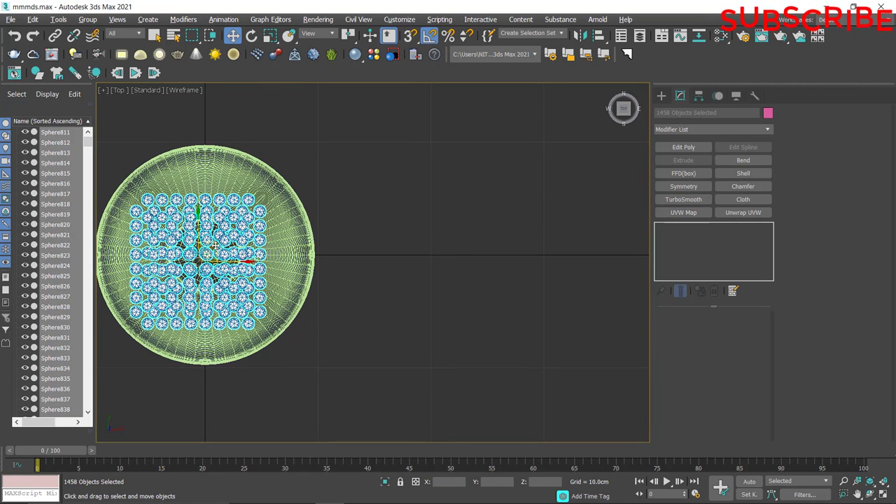
key(alt+w)
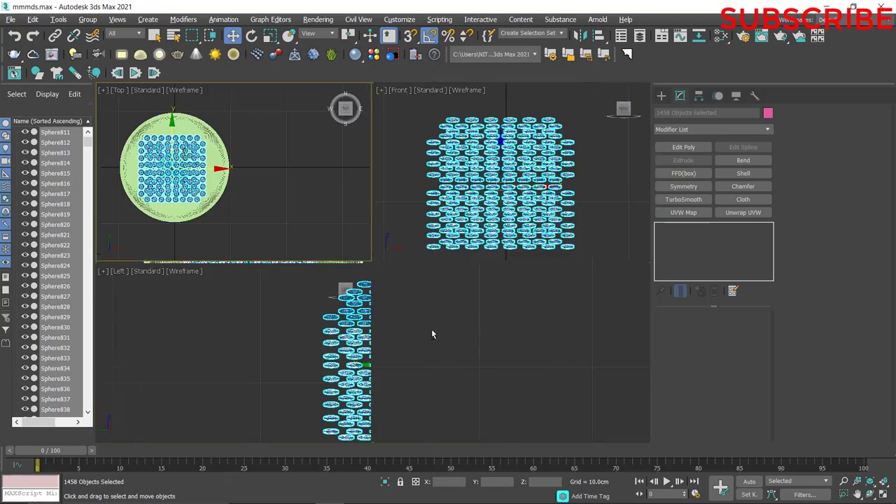
key(alt+w)
mouse_move(310, 348)
alt+middle_down()
mouse_move(360, 250)
mouse_move(260, 280)
mouse_move(273, 297)
alt+middle_up()
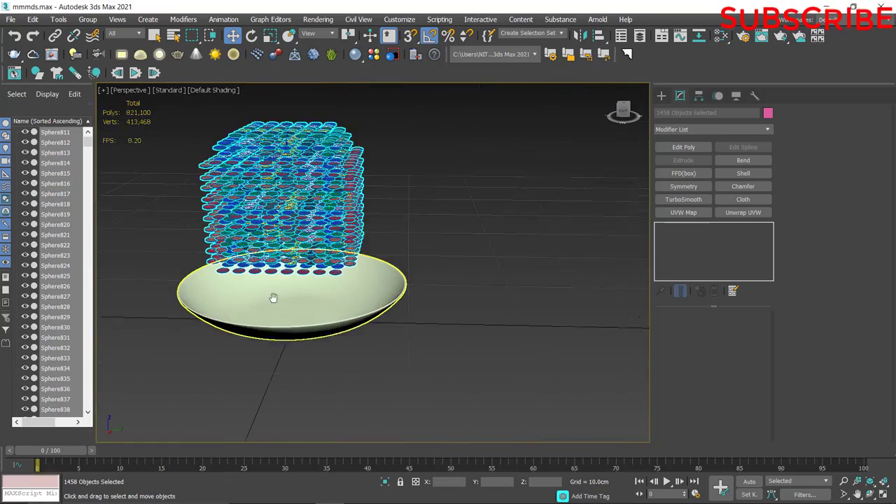
click(371, 320)
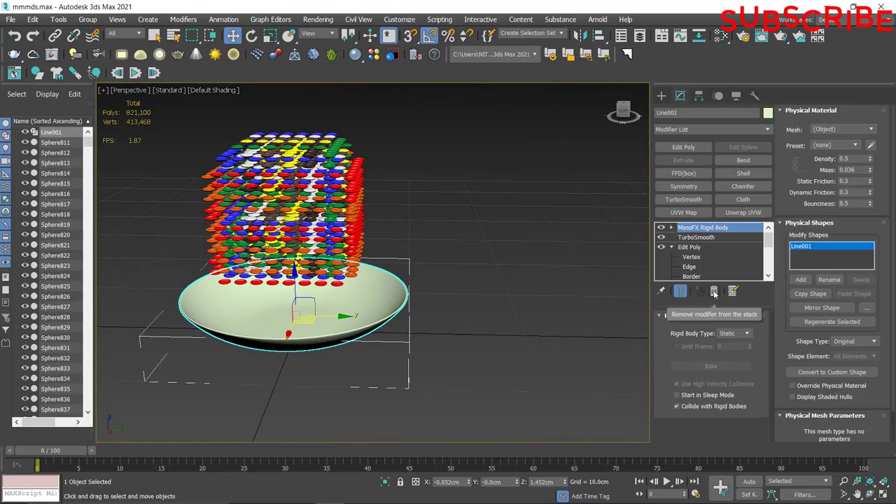
Step: Set the plate's MassFX Rigid Body shape type to Original
click(715, 293)
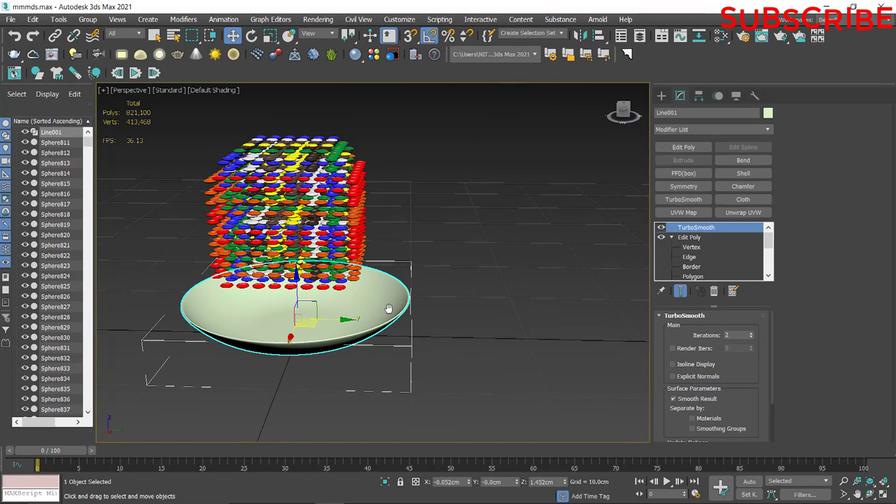
middle_drag(389, 309, 390, 310)
key(ctrl+z)
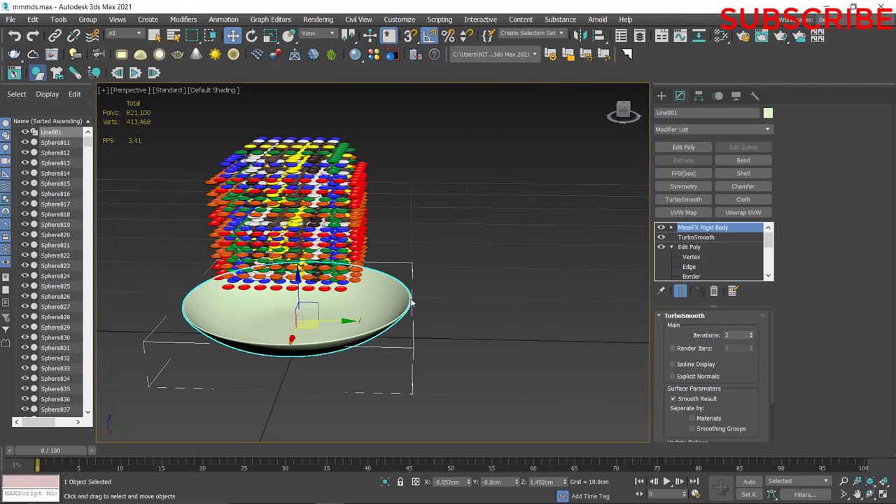
click(734, 334)
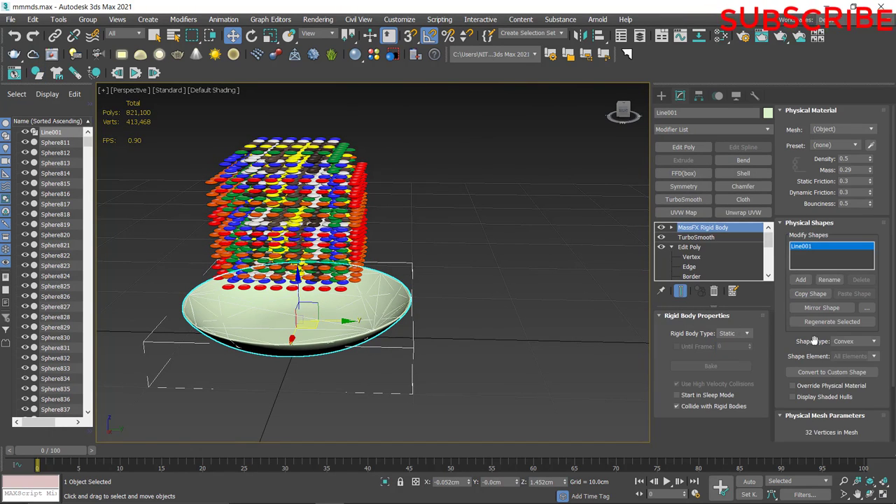
scroll(813, 340, down, 1)
click(852, 325)
click(836, 368)
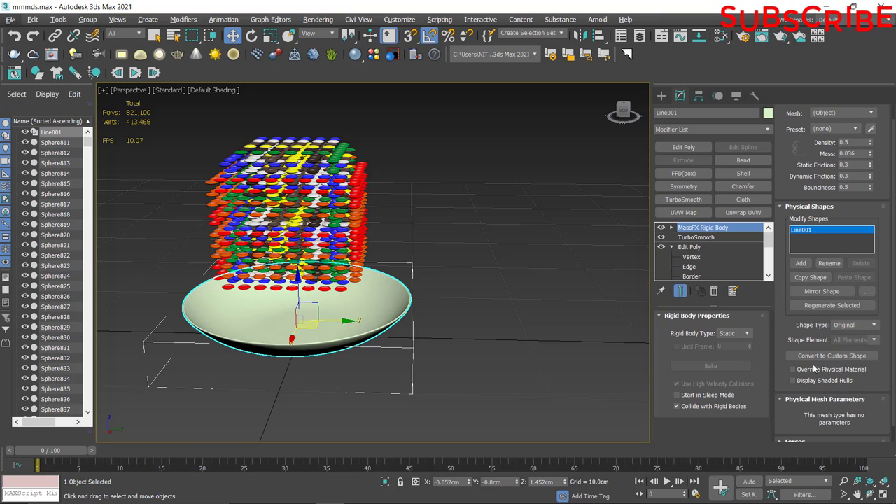
middle_drag(429, 303, 459, 306)
Step: Start the MassFX simulation and watch the candies settle into a heap on the plate
click(15, 74)
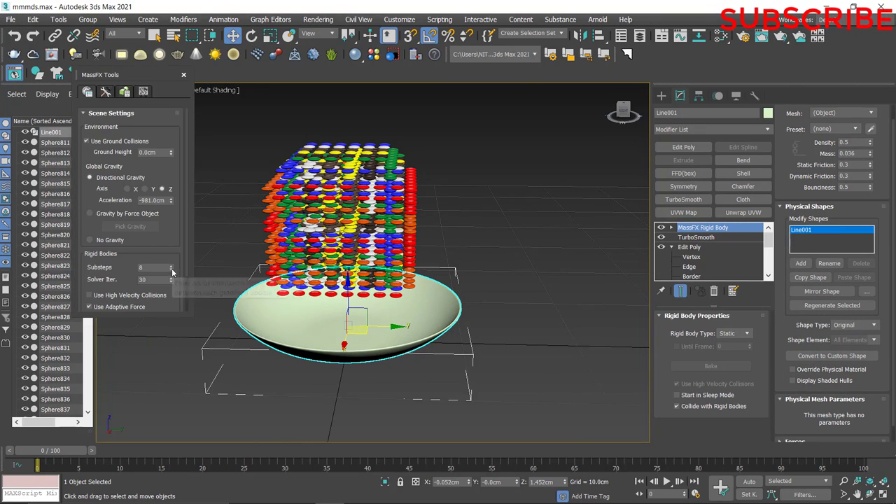
click(195, 86)
alt+middle_drag(195, 253, 142, 95)
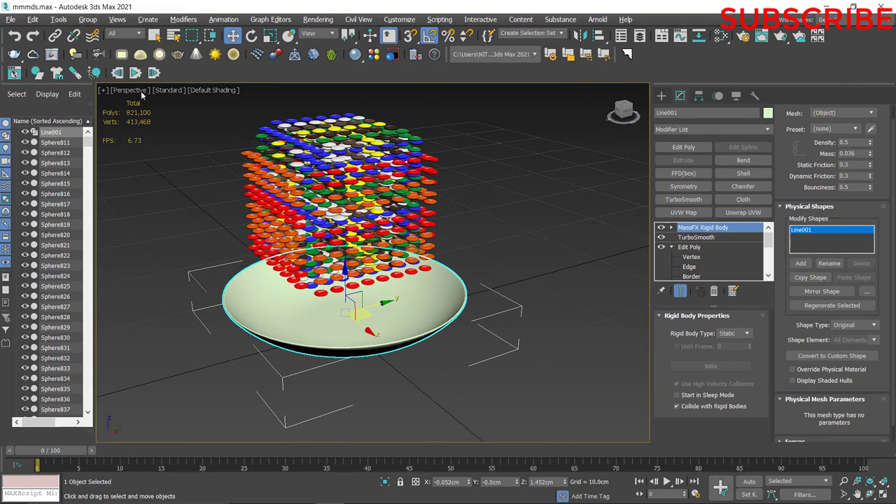
click(136, 74)
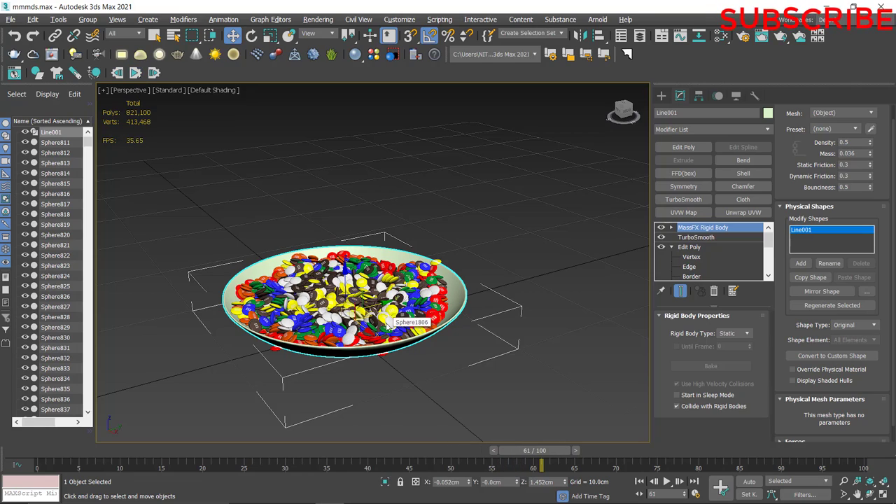
scroll(364, 326, up, 5)
scroll(378, 319, down, 3)
alt+middle_drag(378, 319, 387, 312)
scroll(388, 309, down, 4)
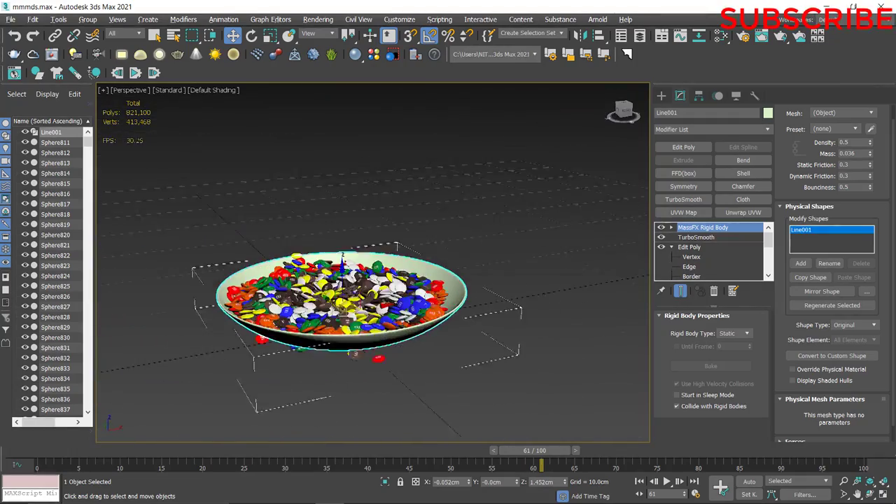
scroll(561, 320, up, 2)
mouse_move(560, 320)
alt+middle_down()
mouse_move(505, 335)
mouse_move(453, 326)
alt+middle_up()
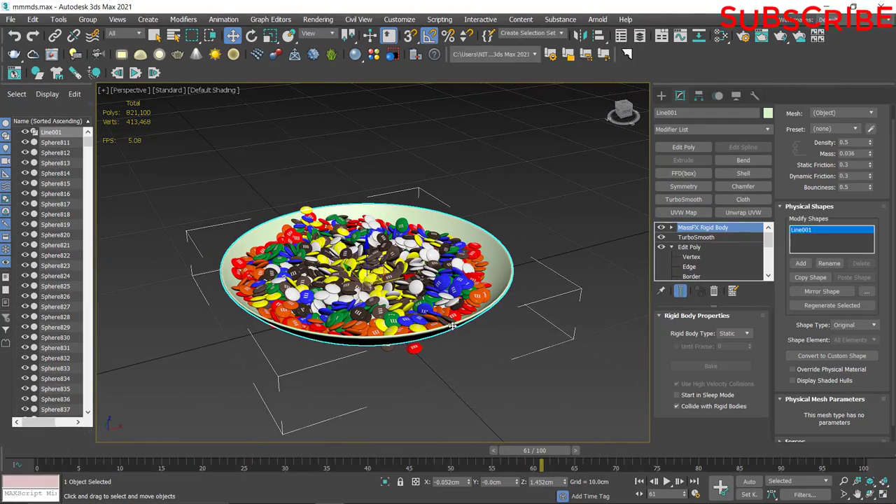
Step: Add Edit Poly to a candy and attach every other sphere to it from the Attach List
click(469, 366)
click(513, 270)
text(glass)
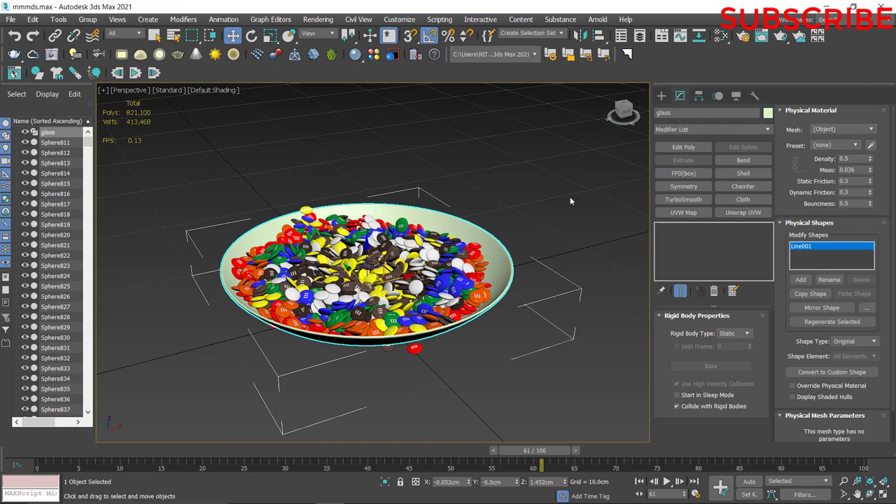
click(460, 280)
click(683, 147)
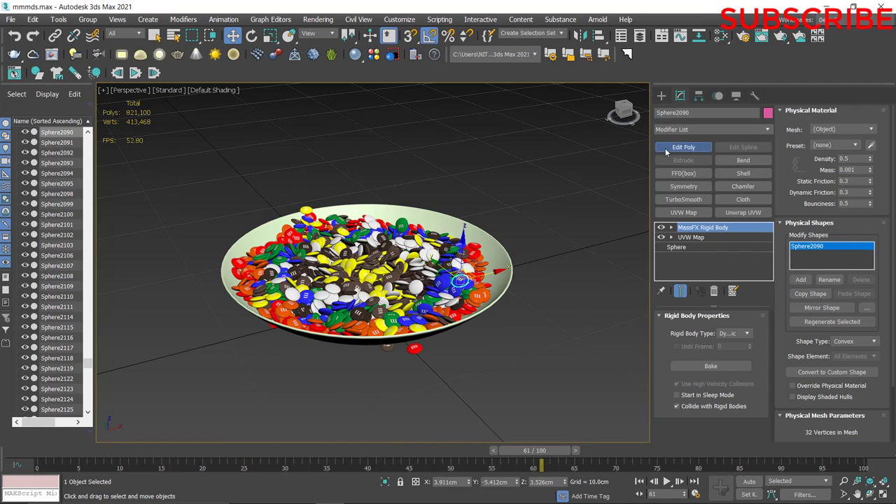
click(826, 369)
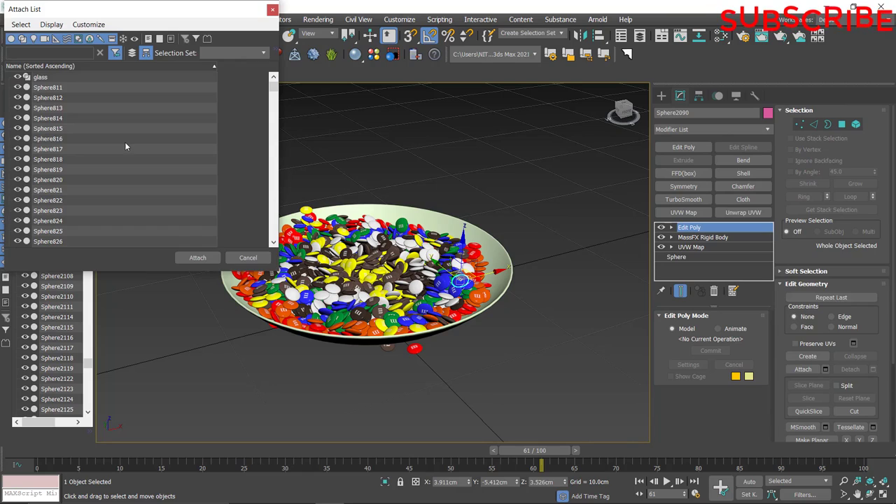
key(ctrl+a)
click(198, 258)
click(499, 241)
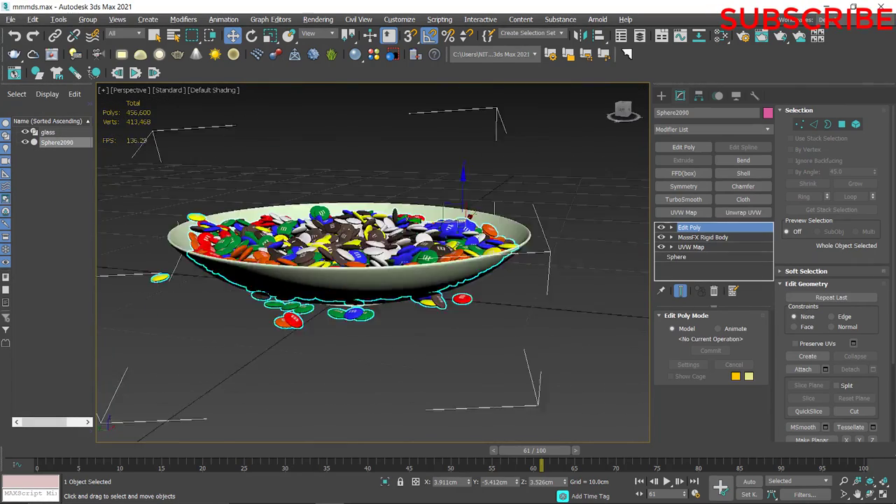
Step: Hide the glass plate, return to frame 0, and nudge stray candies in Element mode
click(406, 321)
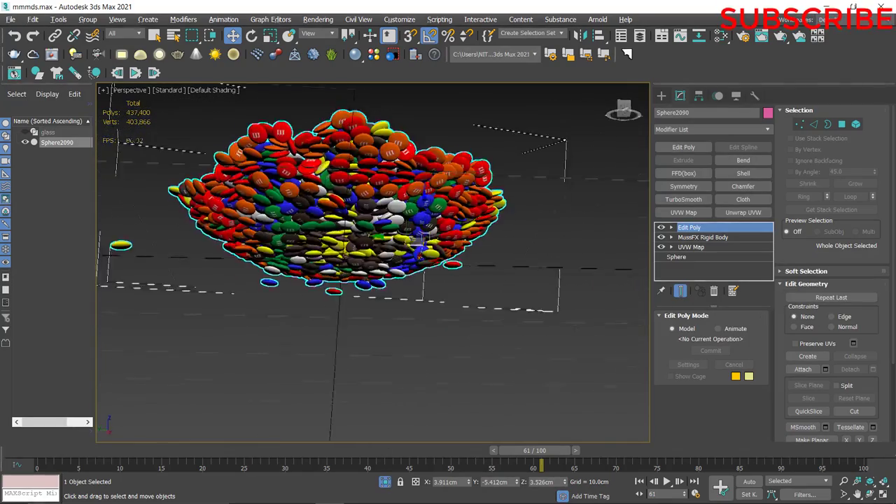
key(Home)
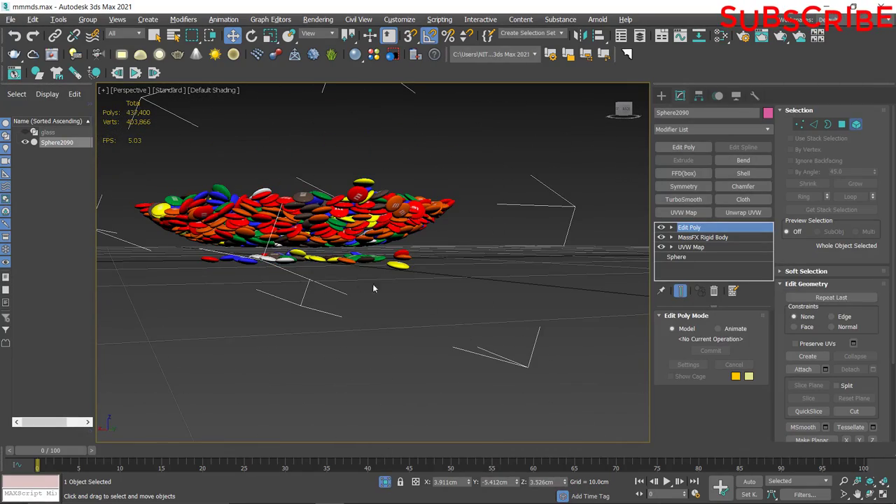
key(5)
alt+middle_drag(410, 348, 507, 286)
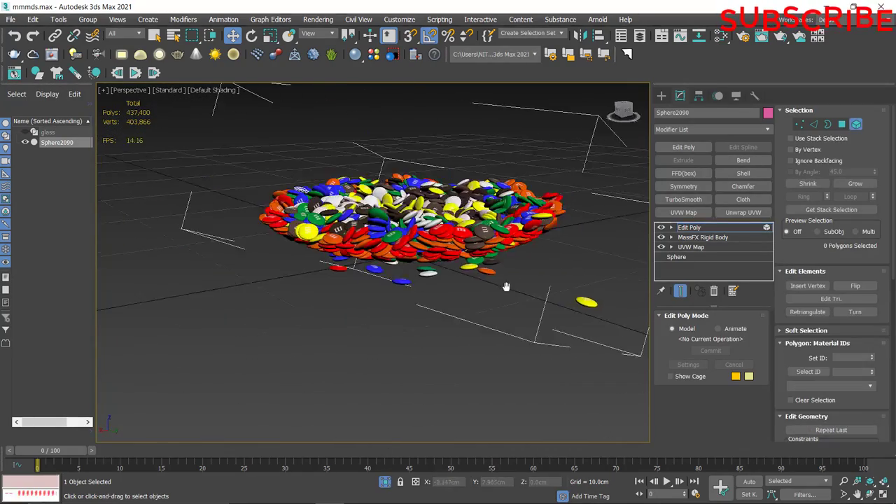
click(440, 278)
drag(501, 289, 514, 294)
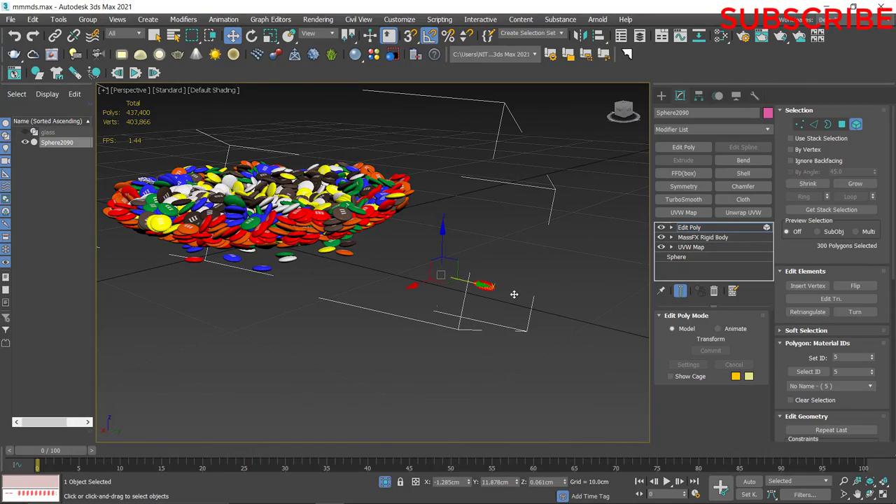
mouse_move(334, 268)
alt+middle_down()
mouse_move(420, 266)
mouse_move(446, 278)
alt+middle_up()
click(399, 270)
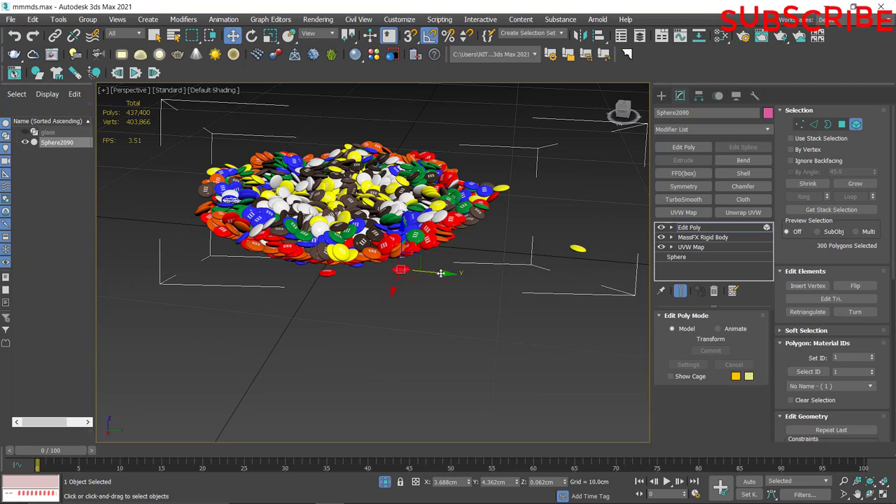
Step: In the four-view layout, pick out the stray candies lying below the pile in Front view
click(516, 280)
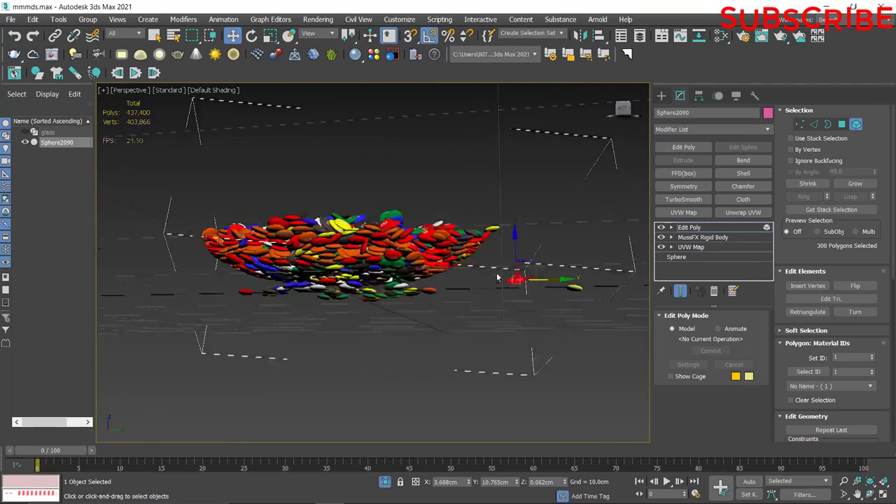
alt+middle_drag(516, 281, 501, 226)
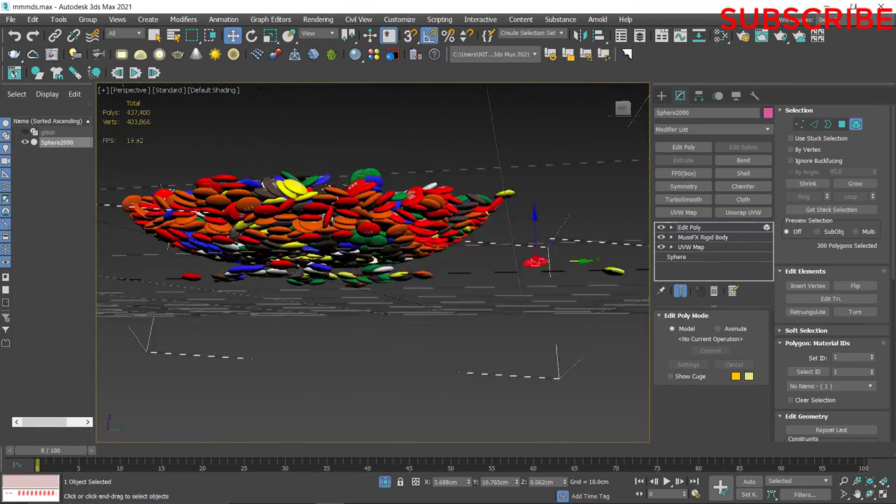
key(alt+w)
key(alt+w)
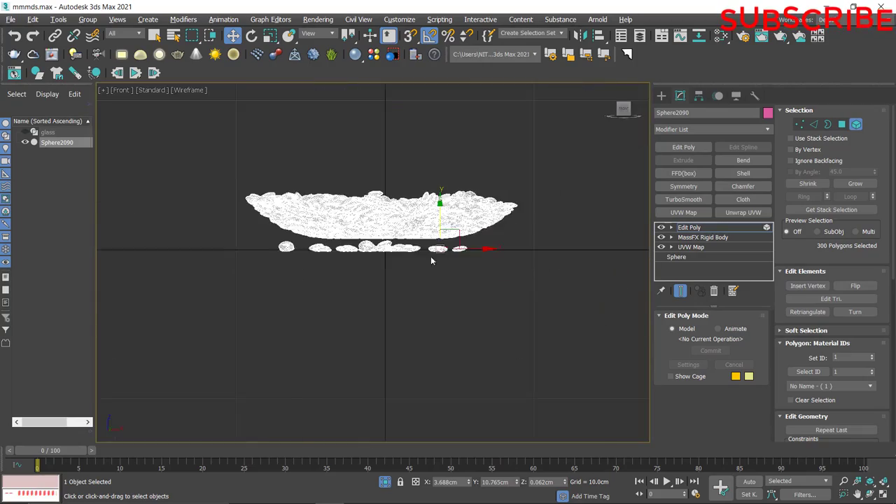
scroll(431, 256, up, 5)
click(220, 225)
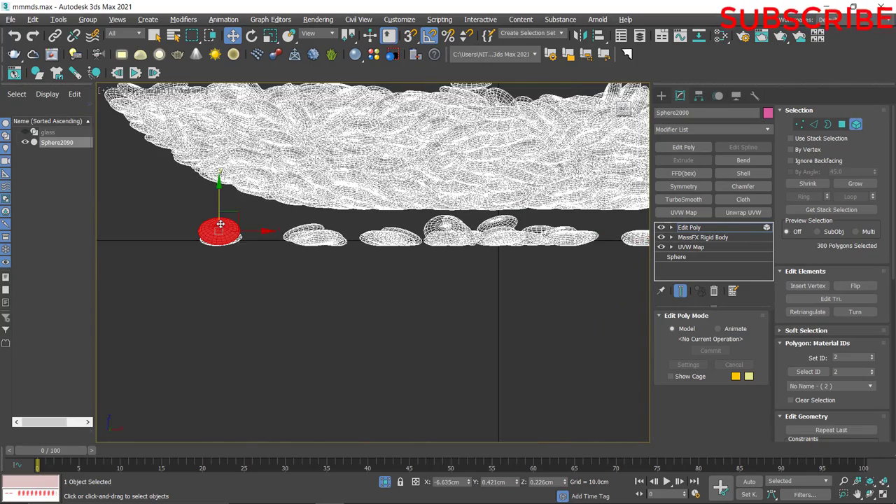
click(406, 255)
middle_drag(435, 252, 376, 252)
click(350, 234)
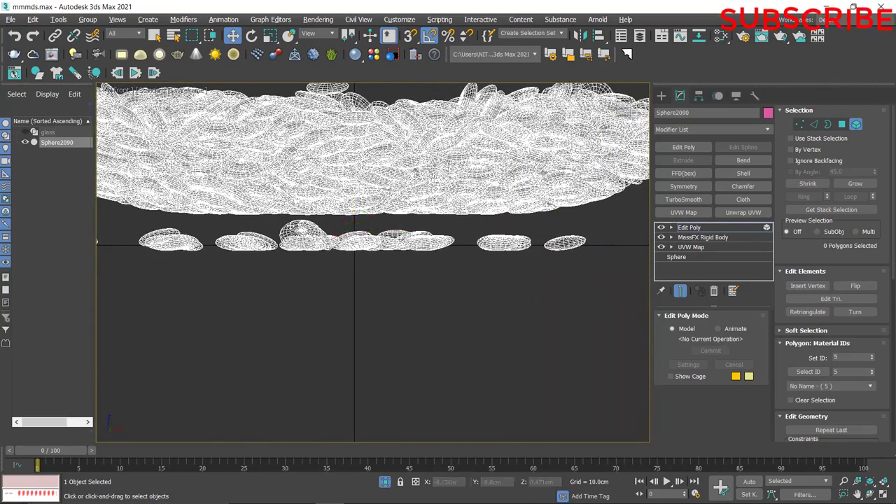
click(291, 226)
click(309, 226)
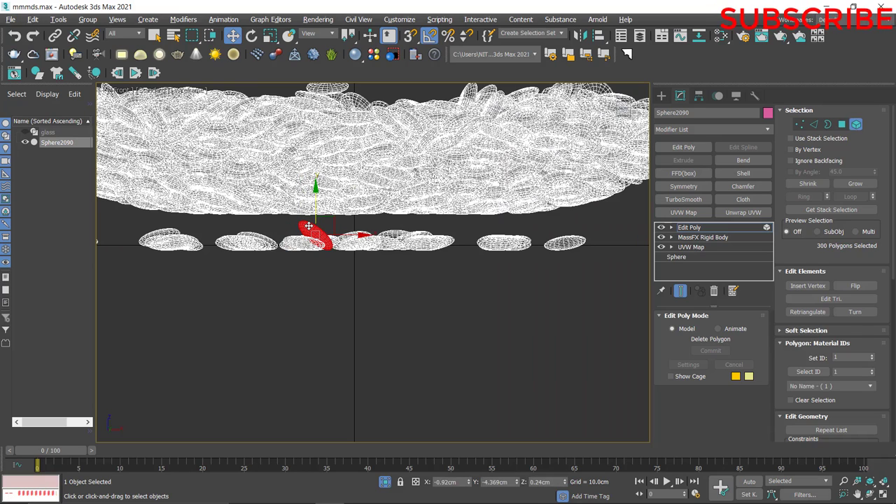
click(566, 245)
click(307, 278)
middle_drag(307, 279, 440, 267)
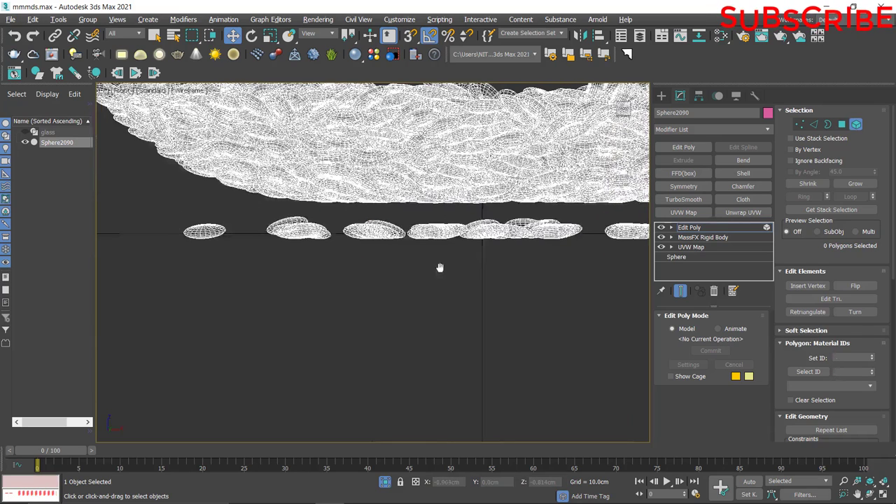
Step: Box-select the stray candy elements beneath the pile and detach them as Object
mouse_move(259, 218)
mouse_down()
mouse_move(313, 248)
mouse_move(215, 231)
mouse_up()
scroll(364, 252, down, 3)
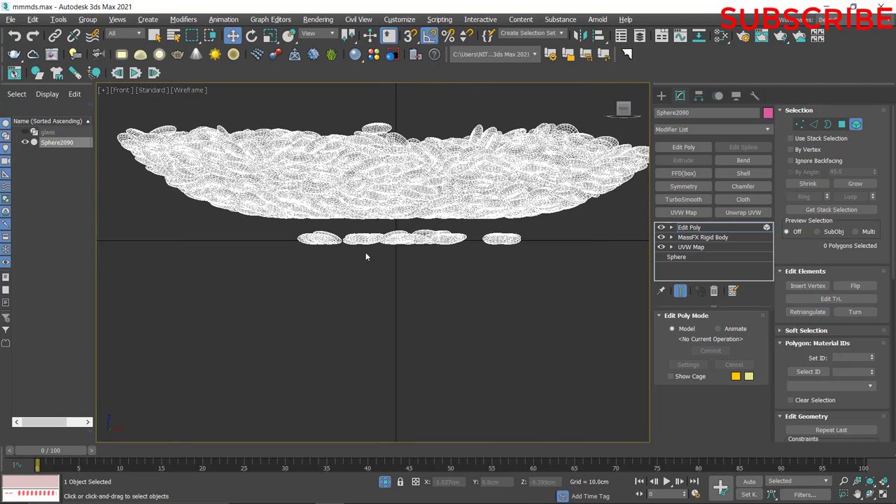
key(ctrl+z)
drag(536, 285, 294, 238)
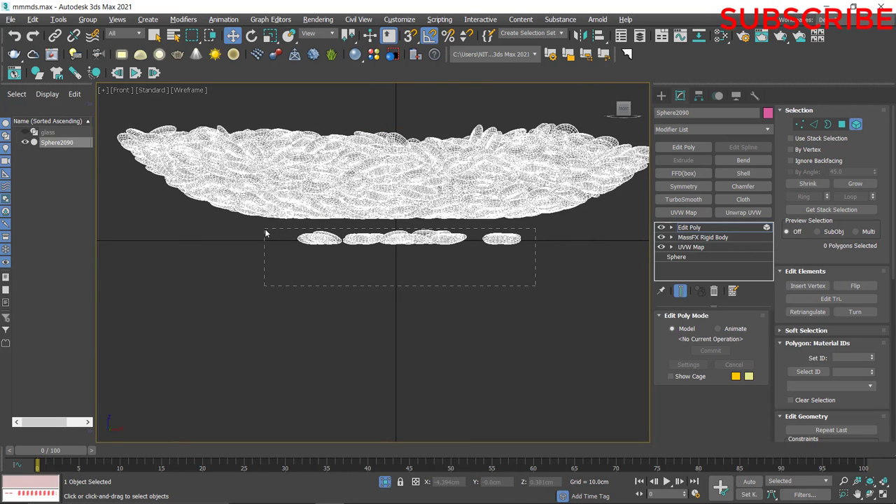
scroll(822, 331, down, 5)
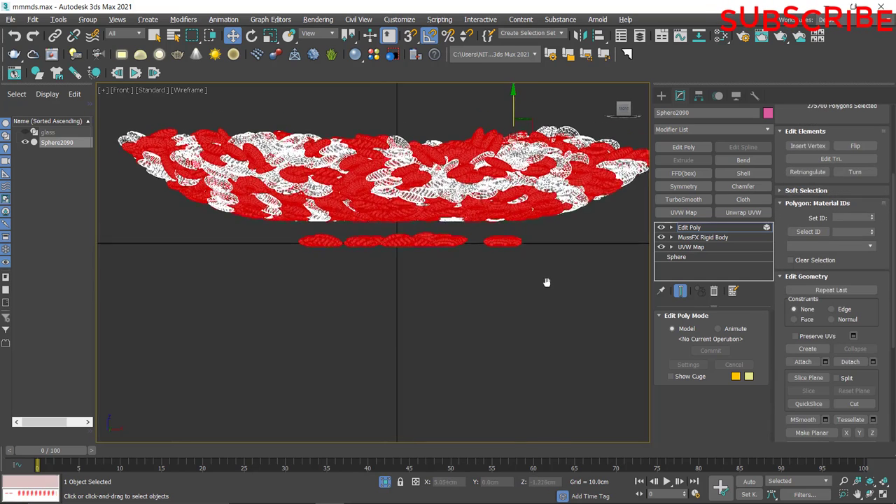
drag(556, 292, 303, 240)
click(850, 362)
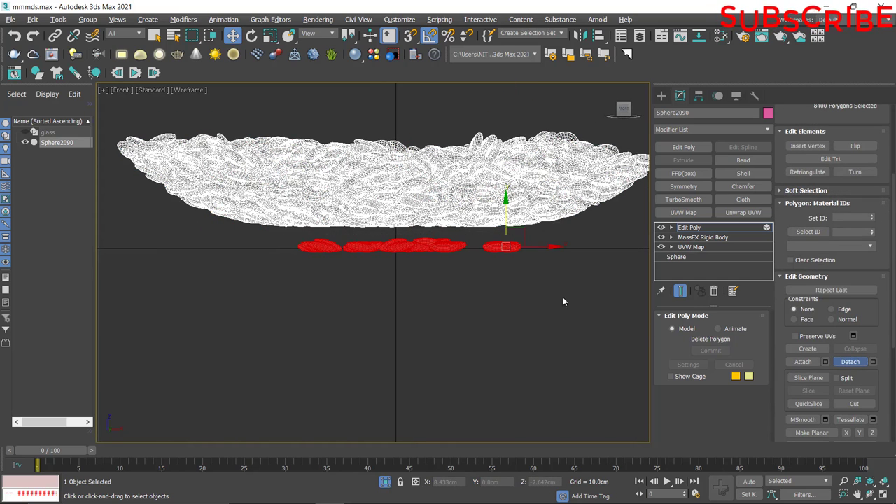
drag(505, 299, 402, 244)
Step: Select the detached Object and move it to the right along X
click(670, 228)
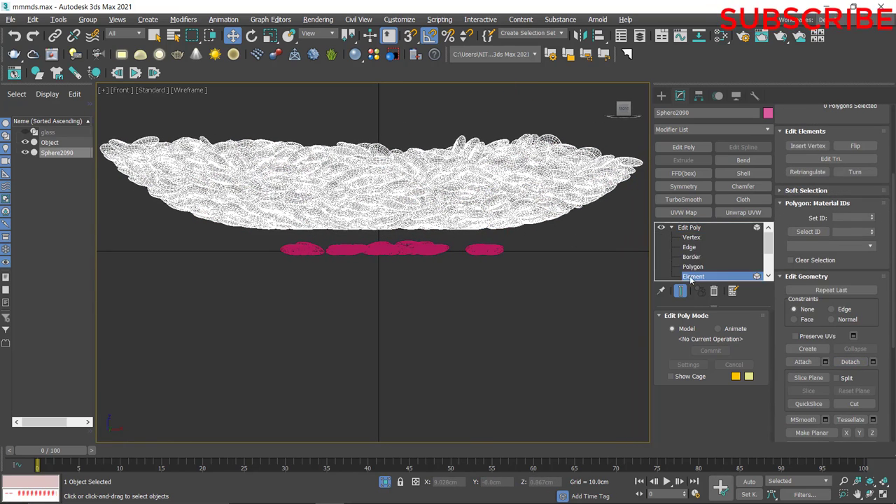
click(689, 228)
click(420, 250)
scroll(476, 266, down, 4)
drag(514, 210, 606, 210)
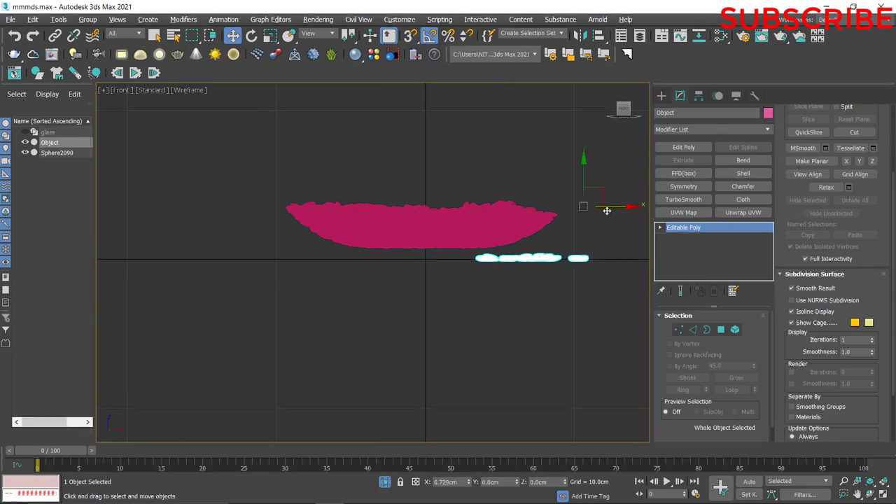
Step: Centre Object's pivot with Affect Pivot Only > Center to Object
click(699, 95)
click(711, 171)
click(711, 230)
click(711, 171)
middle_drag(556, 280, 497, 289)
Step: Maximize the perspective view and inspect the detached stray candy Object from a low angle
key(alt+w)
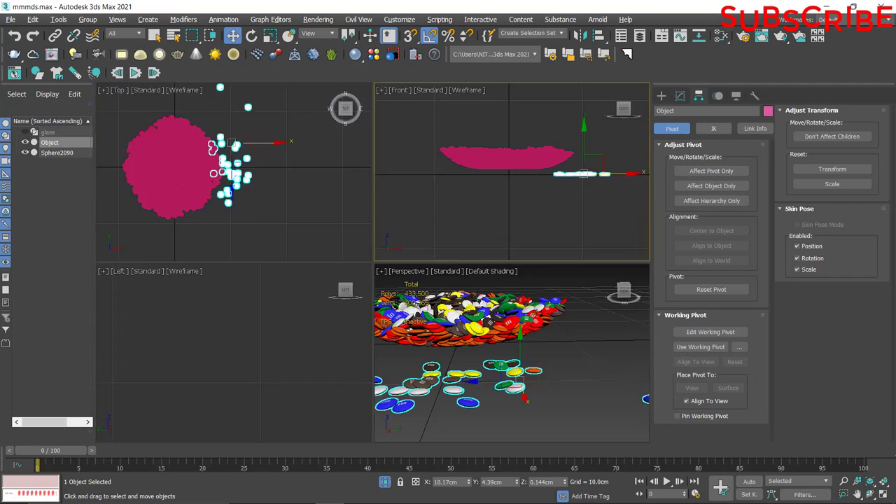
key(alt+w)
scroll(462, 328, down, 3)
click(462, 327)
alt+middle_drag(462, 327, 505, 294)
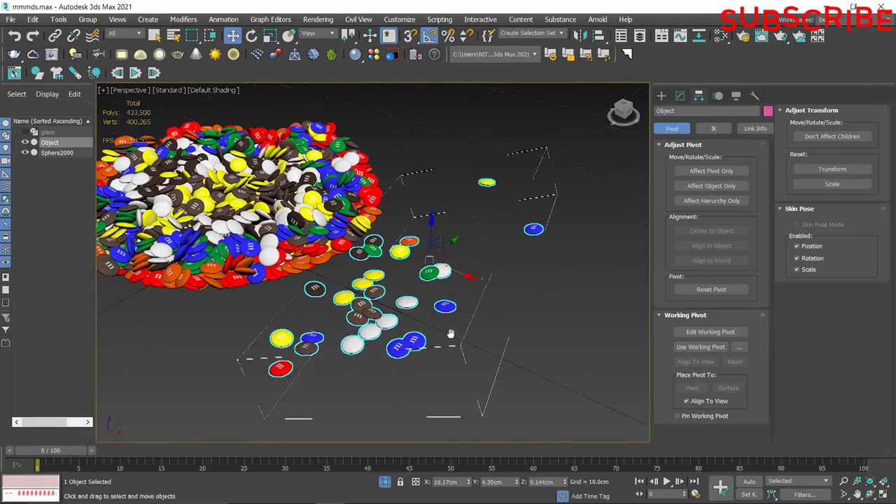
click(680, 96)
alt+middle_drag(536, 231, 528, 217)
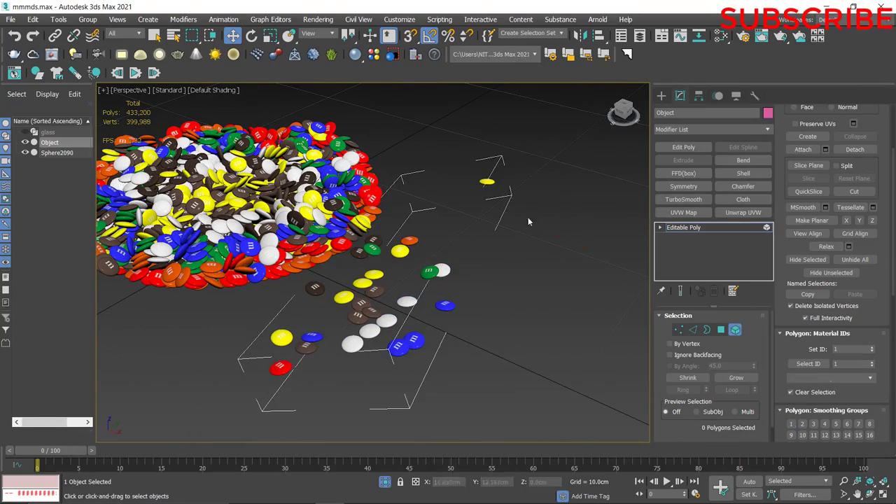
mouse_move(476, 290)
alt+middle_down()
mouse_move(530, 264)
mouse_move(581, 259)
mouse_move(515, 304)
alt+middle_up()
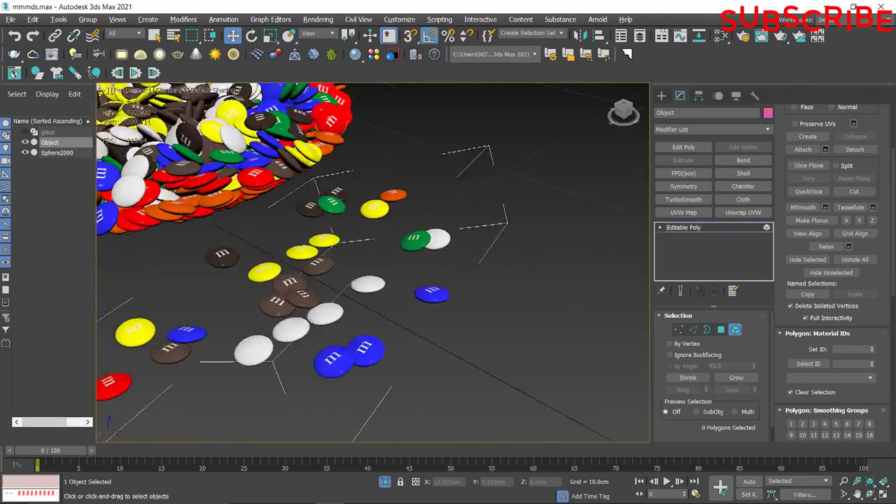
click(453, 260)
click(454, 329)
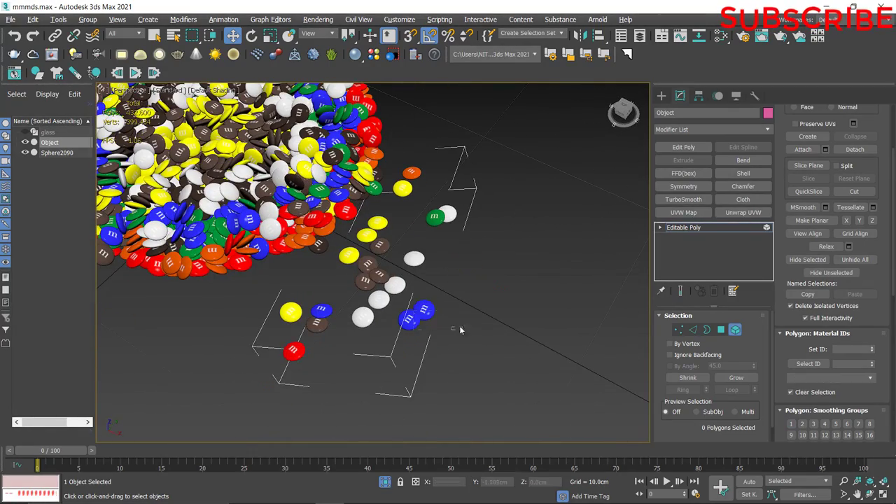
mouse_move(462, 330)
alt+middle_down()
mouse_move(415, 247)
mouse_move(429, 308)
alt+middle_up()
Step: Convert the candy pile Sphere2090 to an Editable Poly
key(4)
click(350, 252)
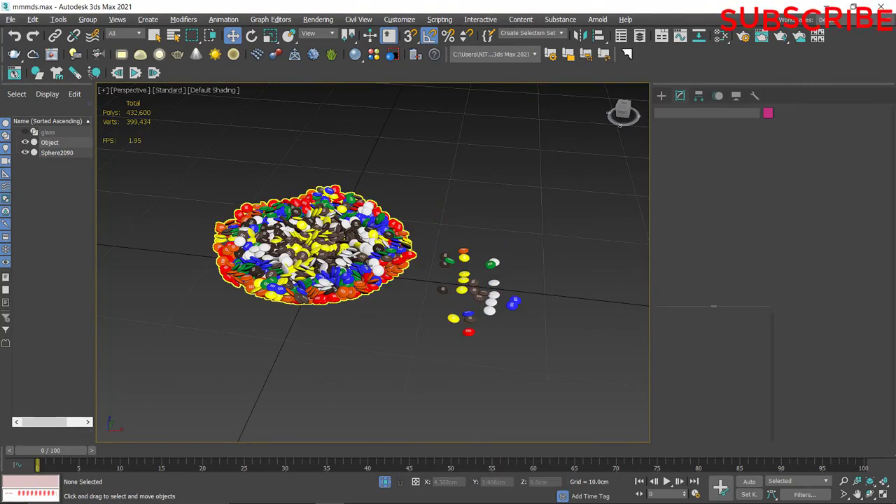
right_click(366, 256)
click(532, 343)
Step: Select the glass plate now visible beneath the candy heap
mouse_move(428, 359)
alt+middle_down()
mouse_move(351, 306)
mouse_move(413, 365)
mouse_move(315, 337)
alt+middle_up()
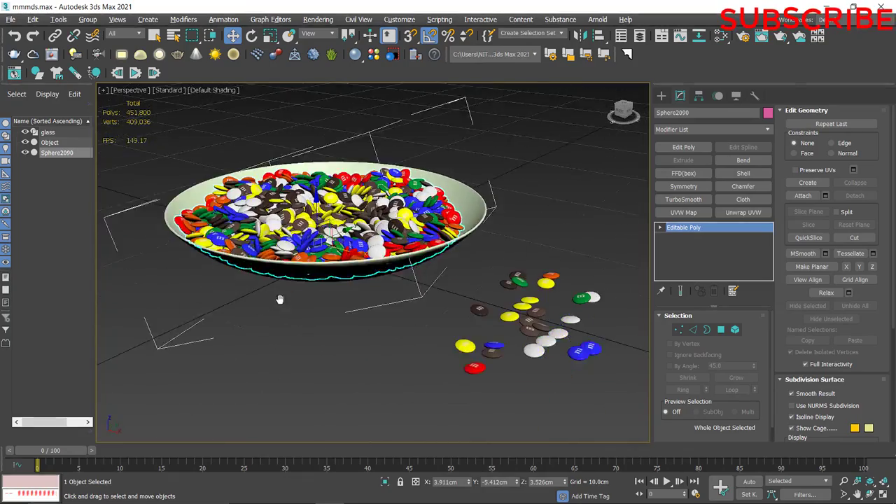
click(553, 289)
mouse_move(594, 293)
alt+middle_down()
mouse_move(514, 321)
mouse_move(336, 346)
mouse_move(346, 349)
mouse_move(361, 327)
alt+middle_up()
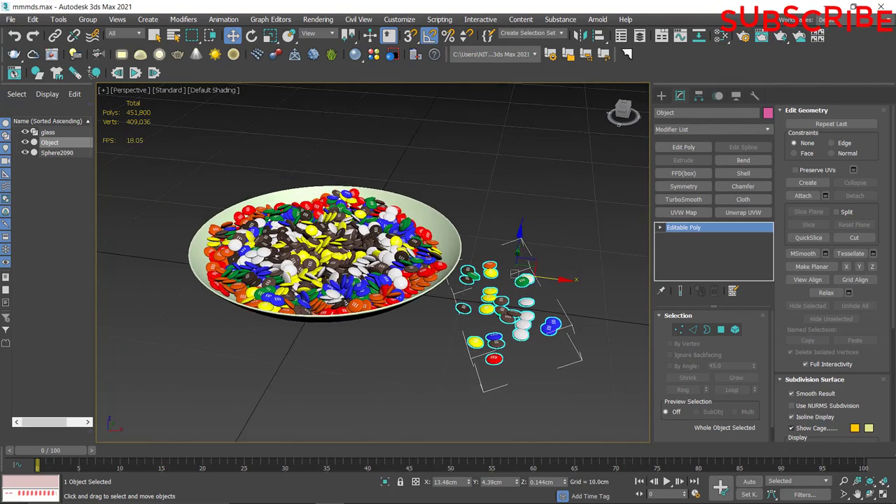
click(434, 211)
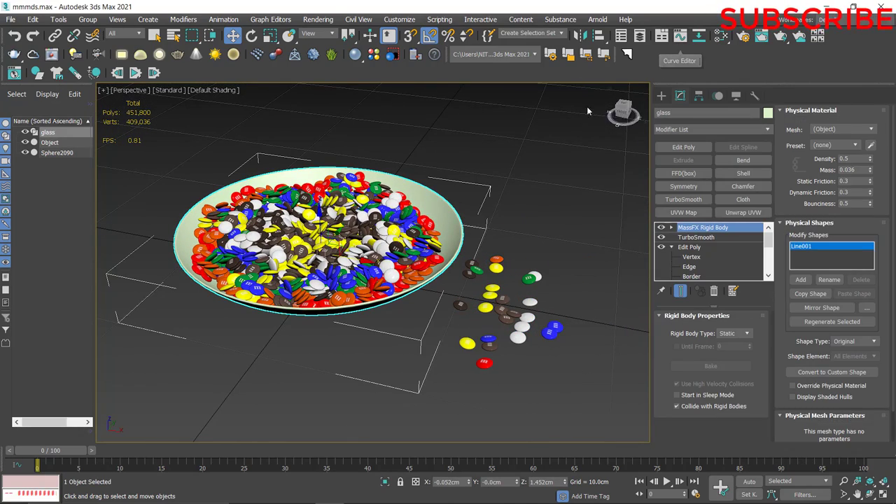
Step: Add a new VRayMtl node in the Slate Material Editor
key(m)
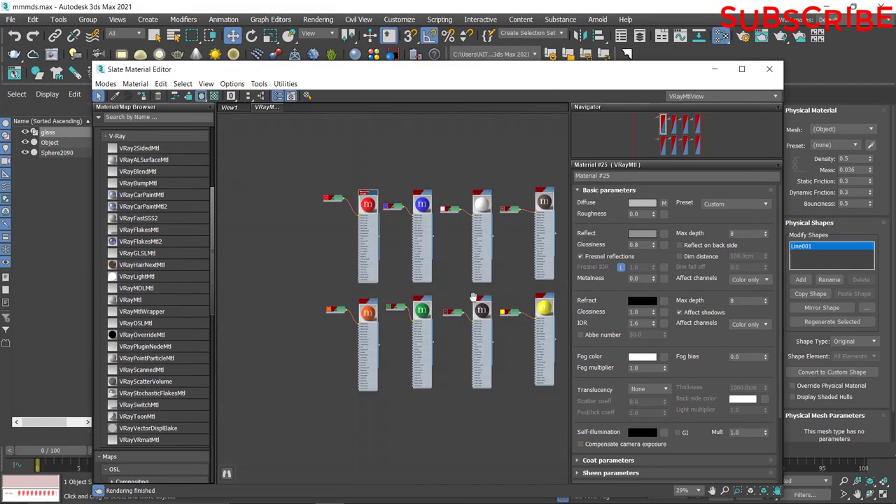
middle_drag(473, 297, 291, 279)
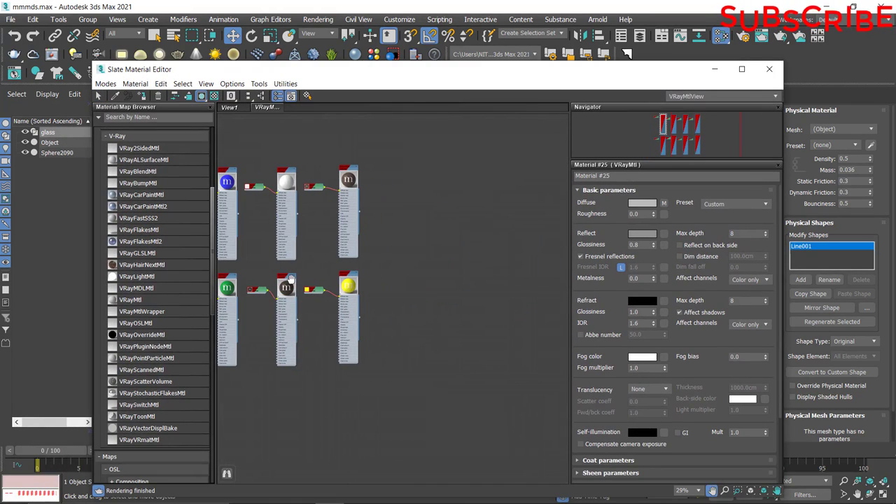
click(448, 187)
scroll(441, 185, up, 3)
scroll(427, 182, up, 2)
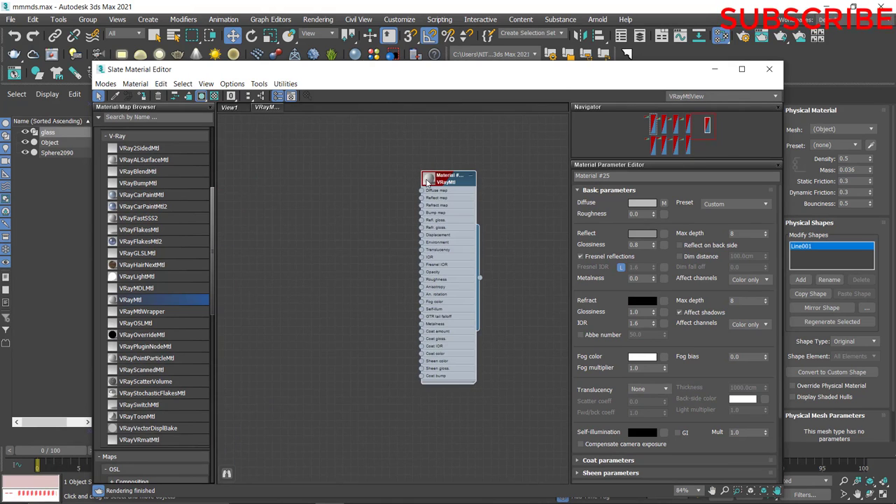
drag(426, 181, 361, 142)
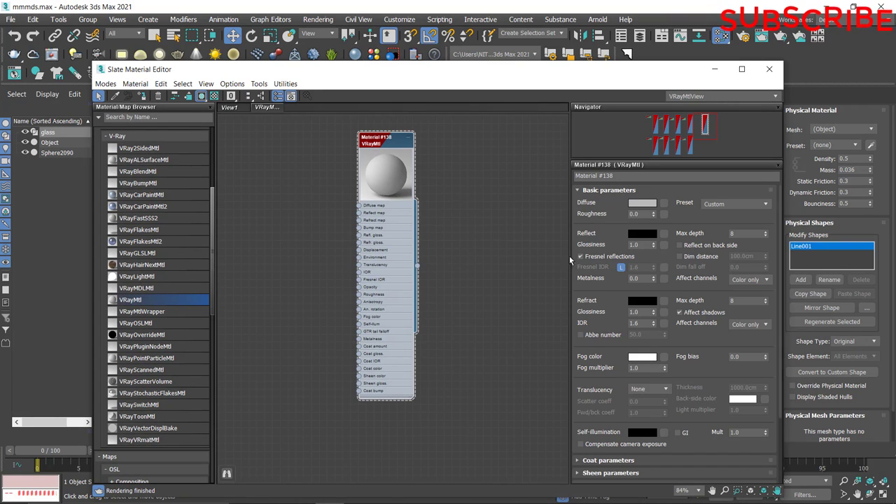
Step: Set the VRayMtl Reflect colour to grey with brightness 60
click(638, 234)
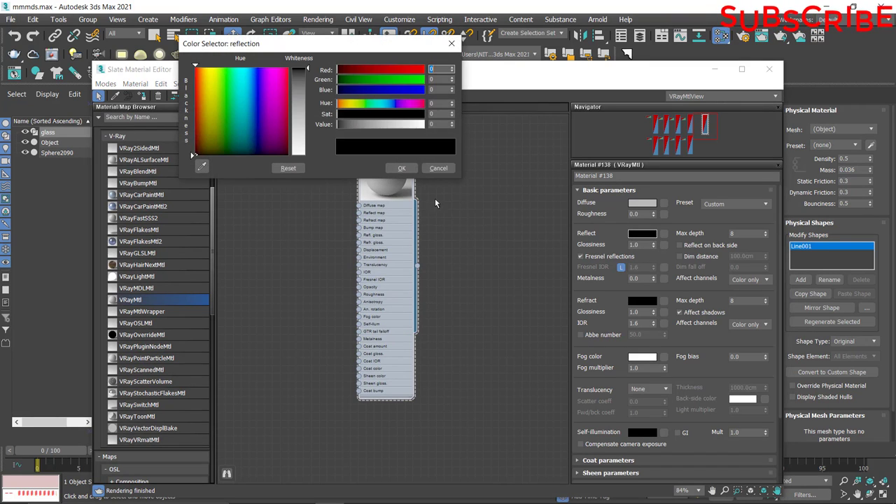
double_click(436, 124)
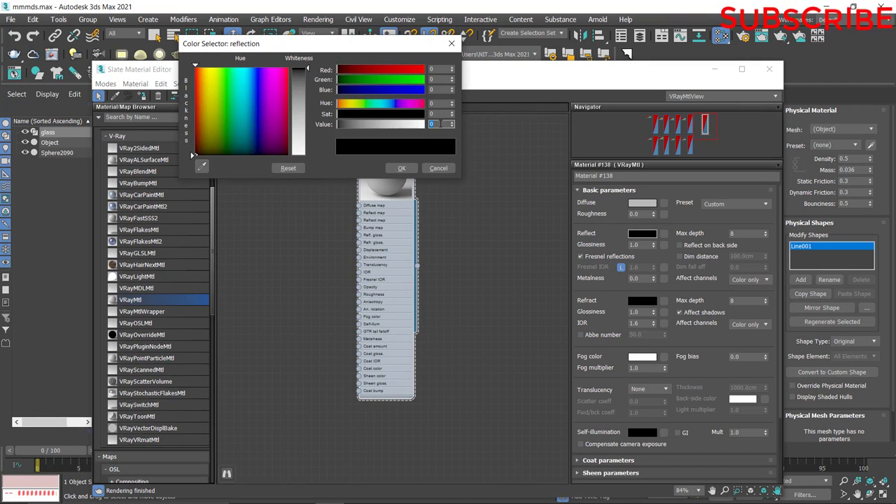
text(80)
key(Return)
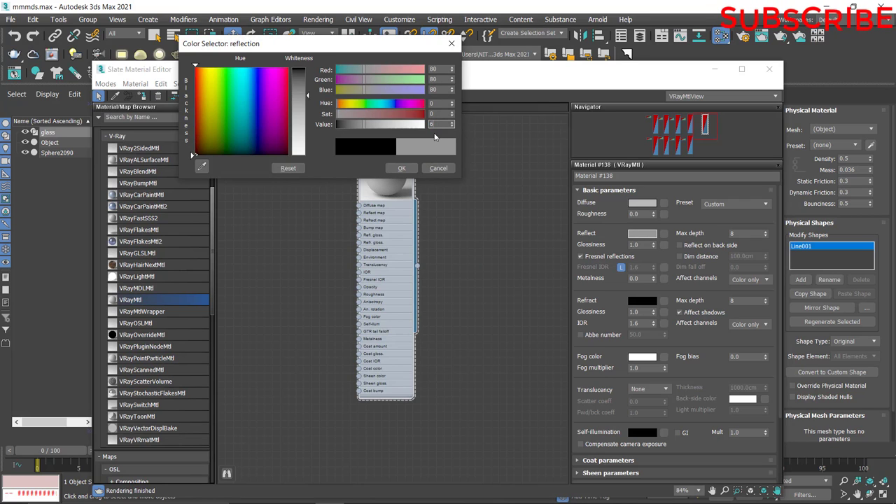
text(0)
key(Return)
click(402, 169)
key(Tab)
text(0.8)
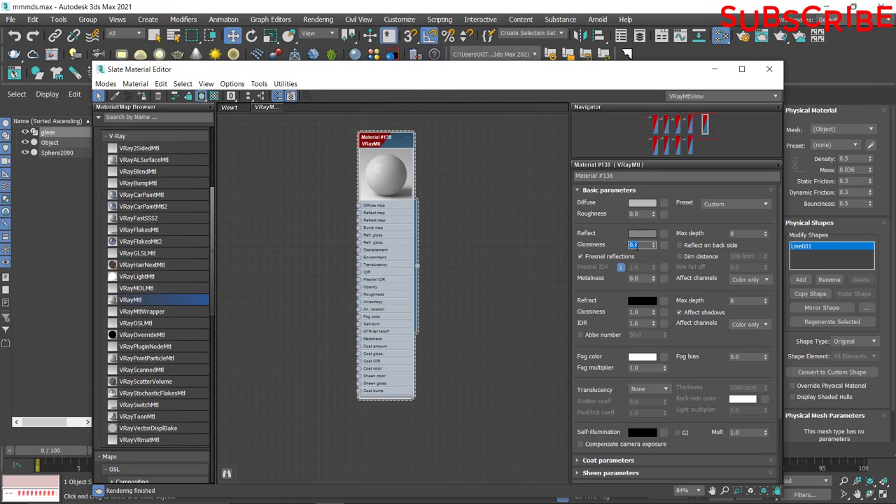
Step: Set the VRayMtl Refract colour to full white
drag(609, 295, 618, 267)
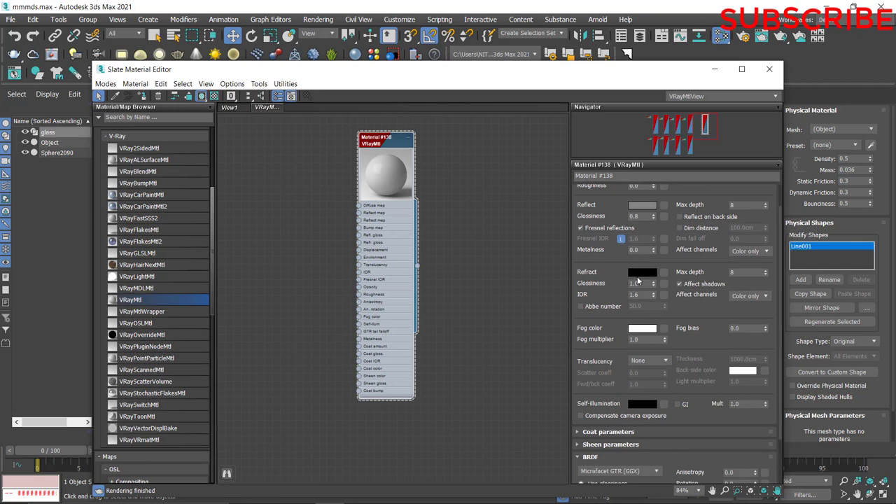
click(639, 273)
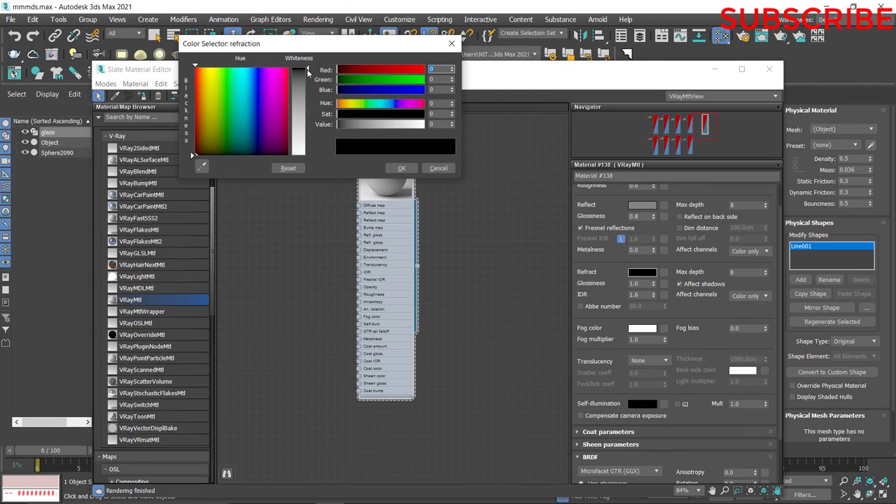
drag(308, 71, 307, 155)
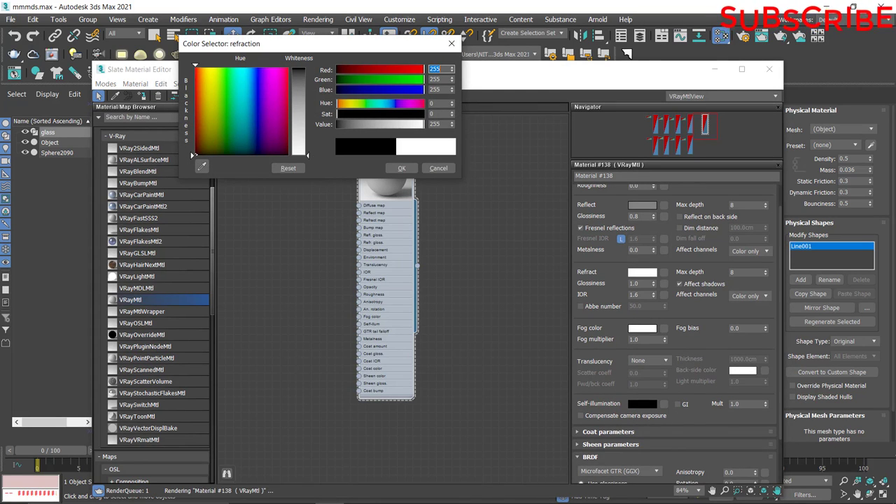
click(401, 169)
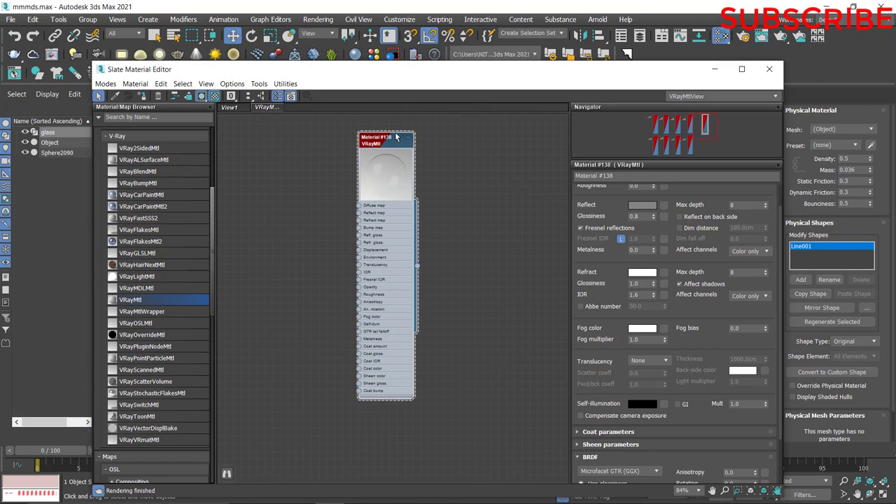
Step: Assign the new glass material to the glass plate and close the material editor
mouse_move(445, 75)
mouse_down()
mouse_move(424, 91)
mouse_move(415, 140)
mouse_move(374, 233)
mouse_up()
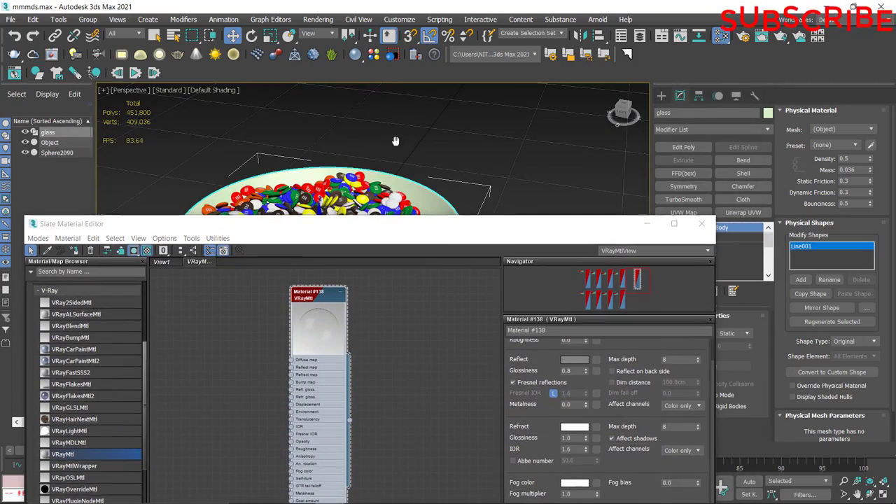
scroll(510, 172, down, 2)
scroll(511, 172, down, 2)
click(510, 173)
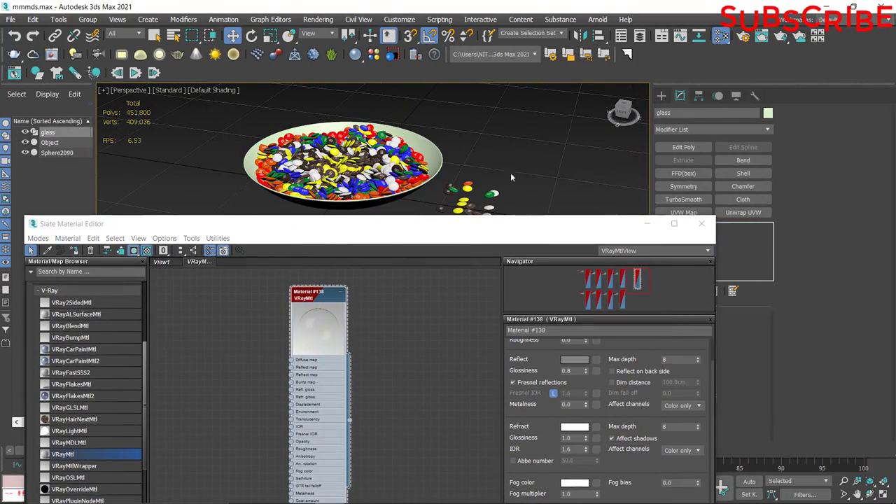
click(316, 293)
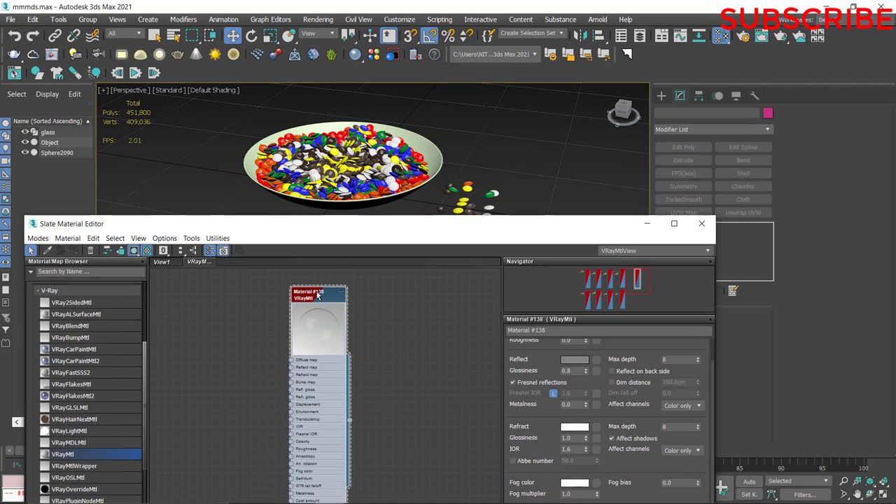
click(301, 199)
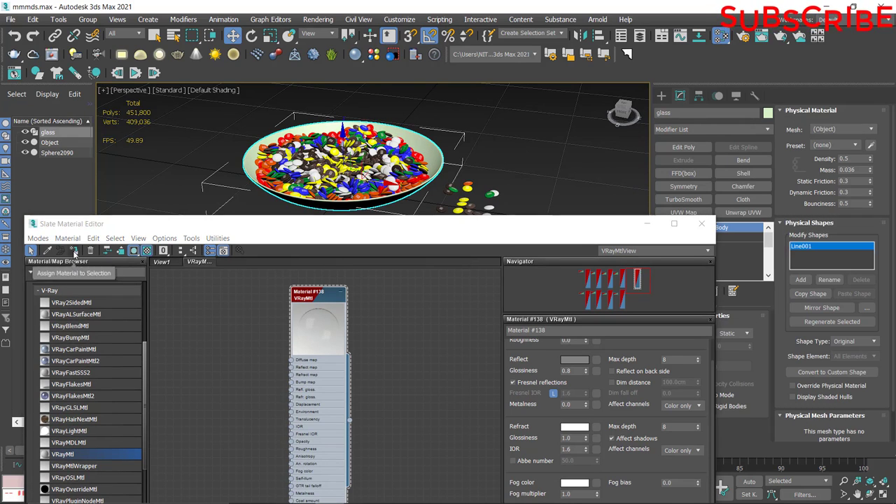
click(74, 250)
click(701, 223)
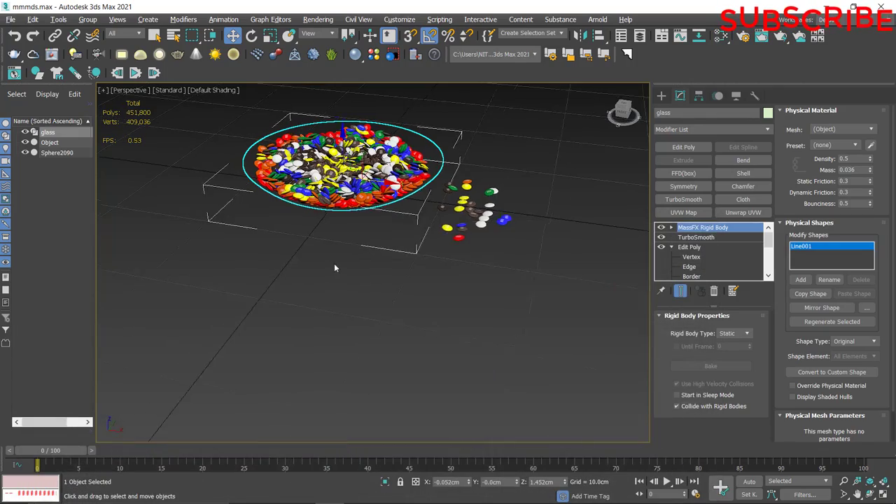
alt+middle_drag(334, 263, 334, 231)
drag(623, 111, 612, 120)
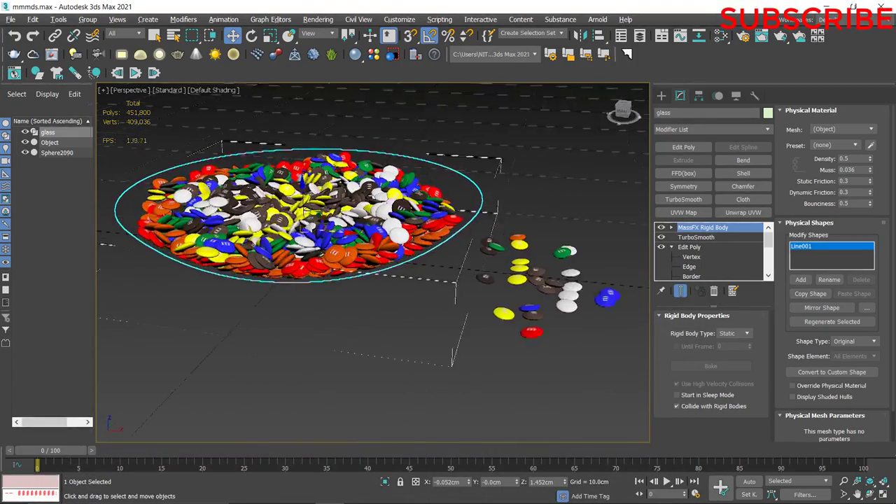
alt+middle_drag(308, 266, 301, 295)
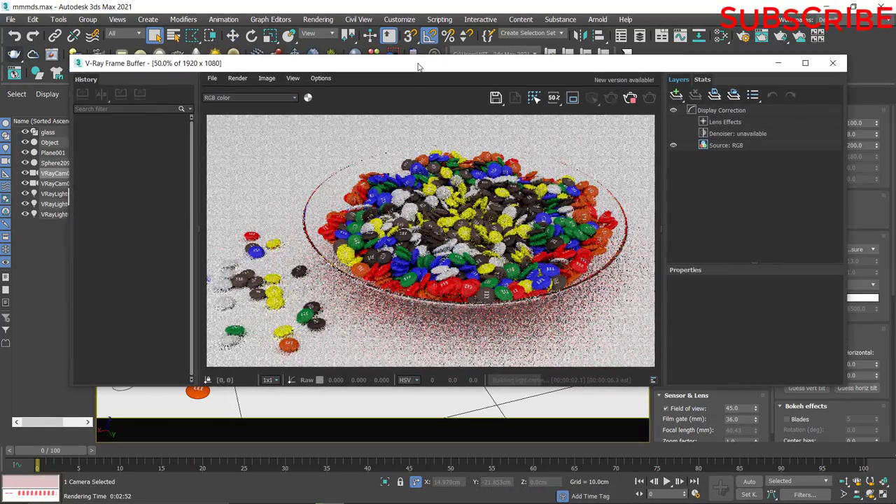
Step: Once the render finishes, maximize the V-Ray Frame Buffer and pan around the 100% image
drag(418, 65, 395, 73)
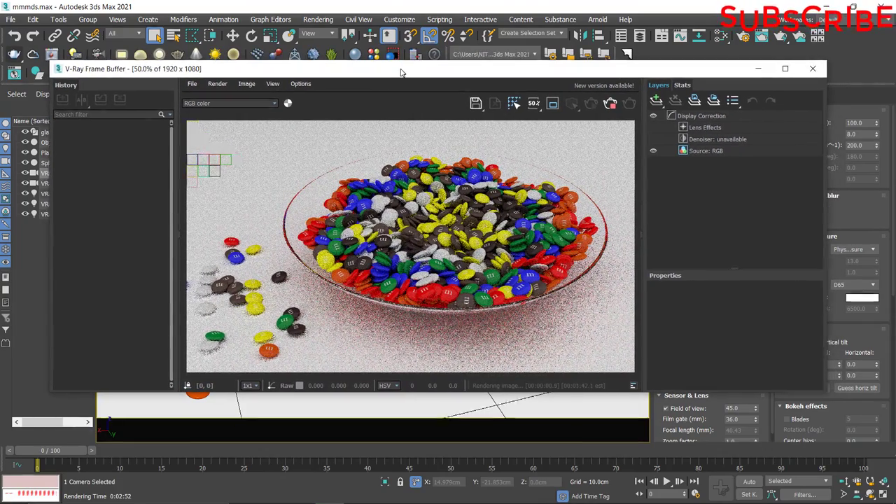
drag(400, 73, 402, 67)
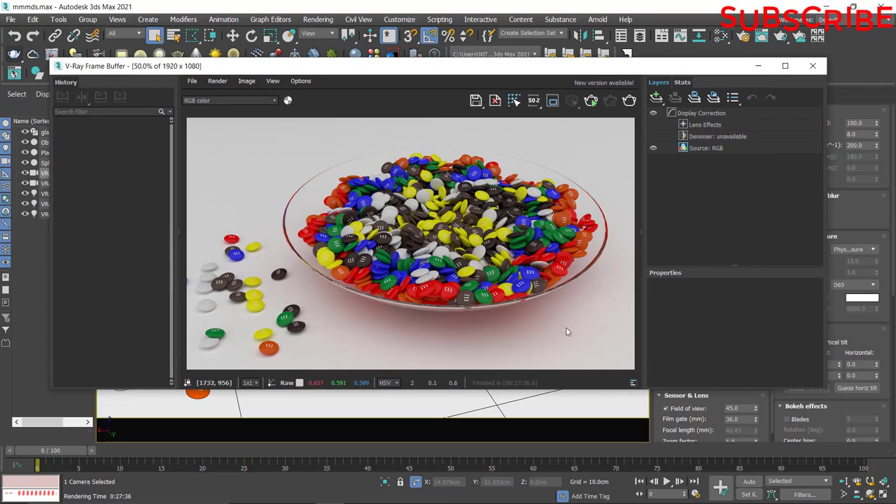
click(785, 67)
scroll(421, 330, up, 2)
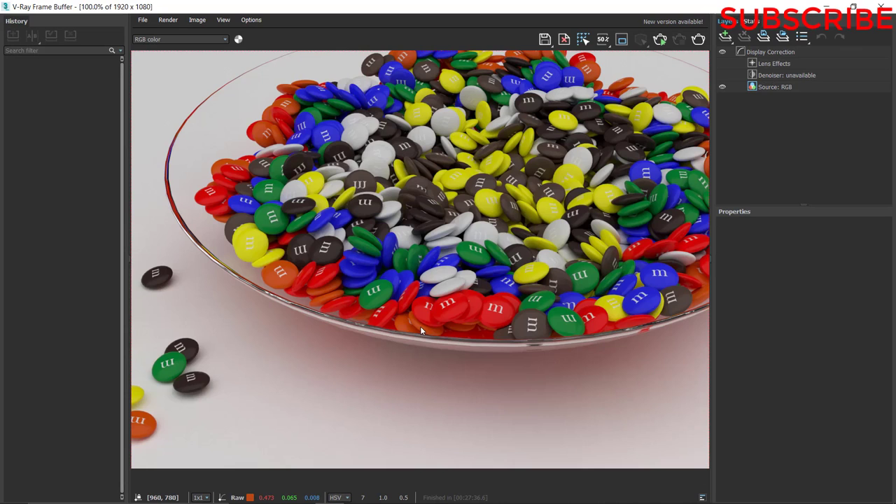
mouse_move(442, 278)
middle_down()
mouse_move(339, 347)
mouse_move(379, 308)
mouse_move(331, 306)
mouse_move(471, 245)
mouse_move(374, 259)
middle_up()
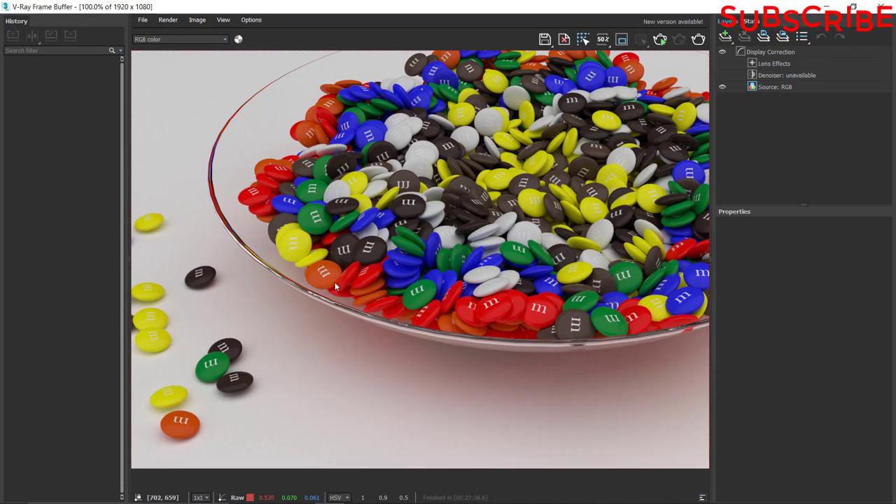
mouse_move(335, 282)
middle_down()
mouse_move(336, 306)
mouse_move(344, 304)
mouse_move(316, 306)
mouse_move(336, 297)
middle_up()
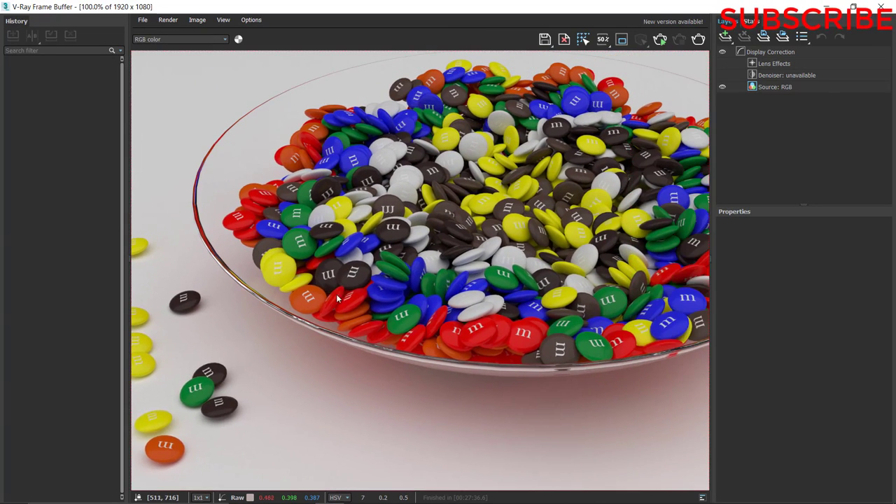